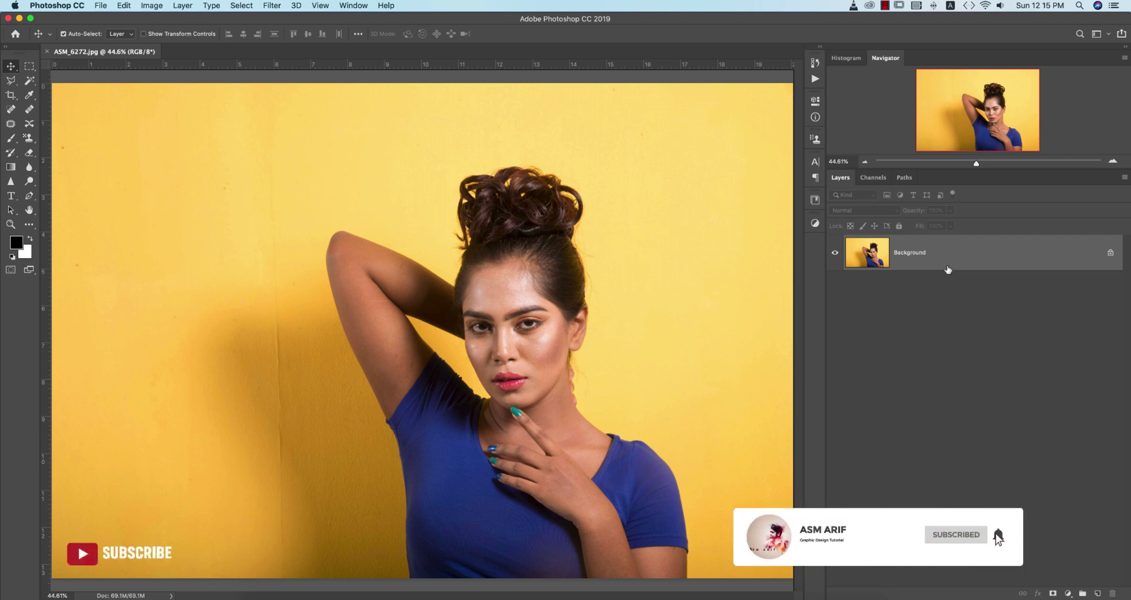
- Duplicate the Background layer
{"action": "key", "text": "j"}
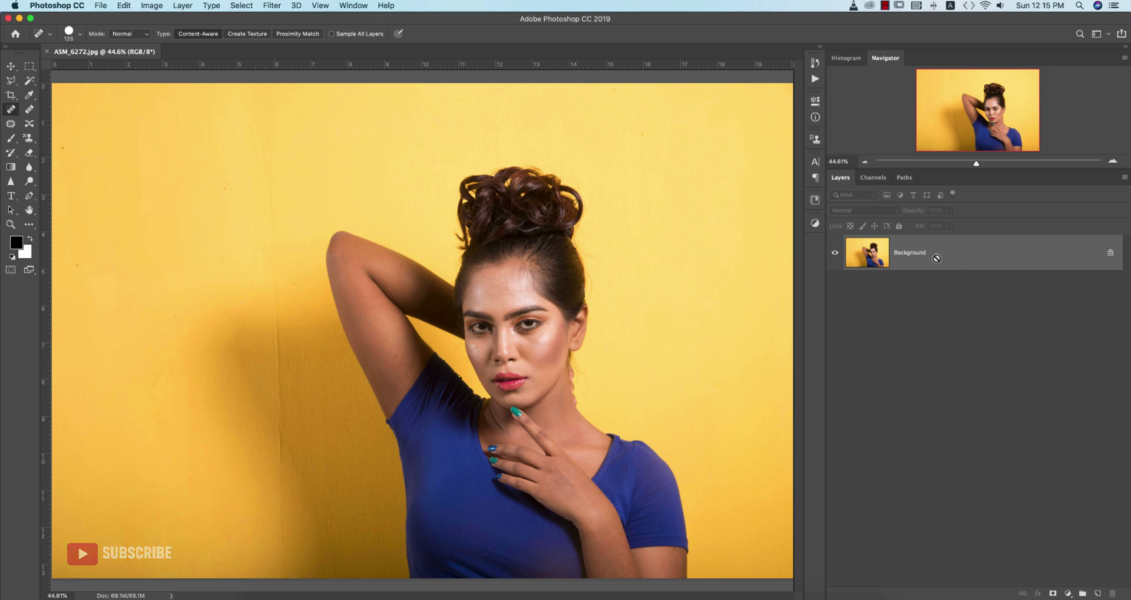
{"action": "key", "text": "super+j"}
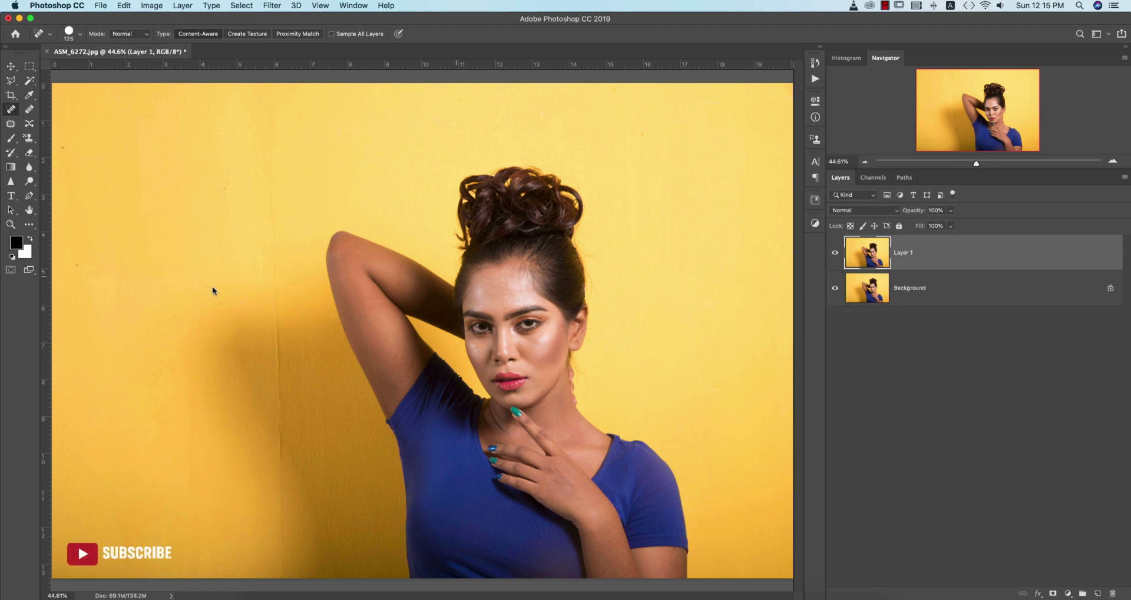
{"action": "left_click", "coordinate": [7, 67]}
- Open the Imagenomic Portraiture 3 filter on the duplicated layer
{"action": "scroll", "coordinate": [512, 372], "scroll_direction": "up", "scroll_amount": 10}
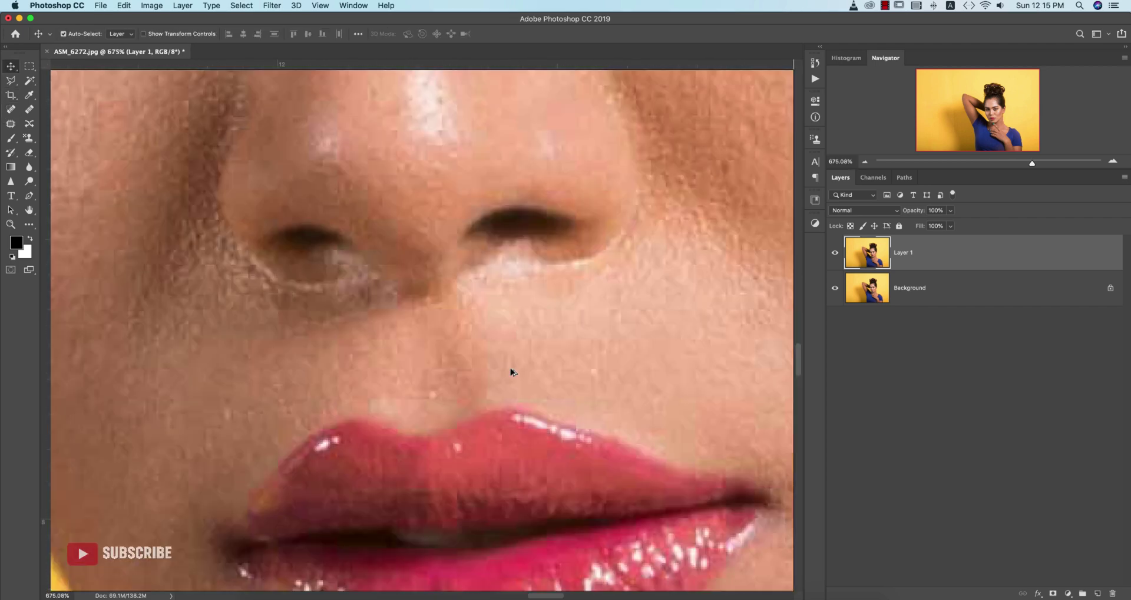
{"action": "scroll", "coordinate": [512, 371], "scroll_direction": "down", "scroll_amount": 10}
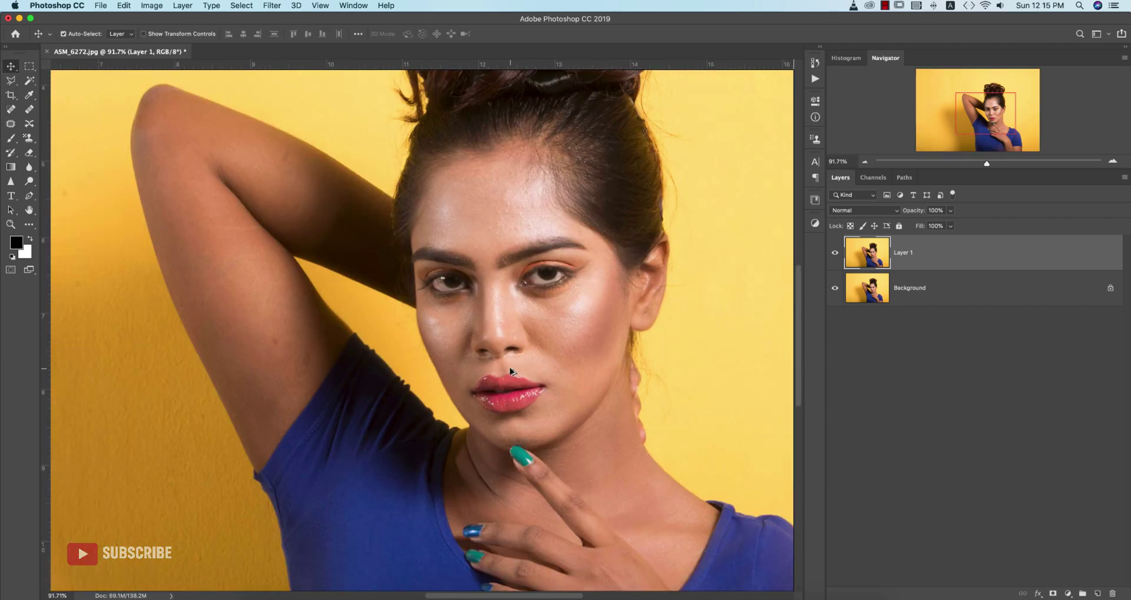
{"action": "scroll", "coordinate": [556, 351], "scroll_direction": "up", "scroll_amount": 1}
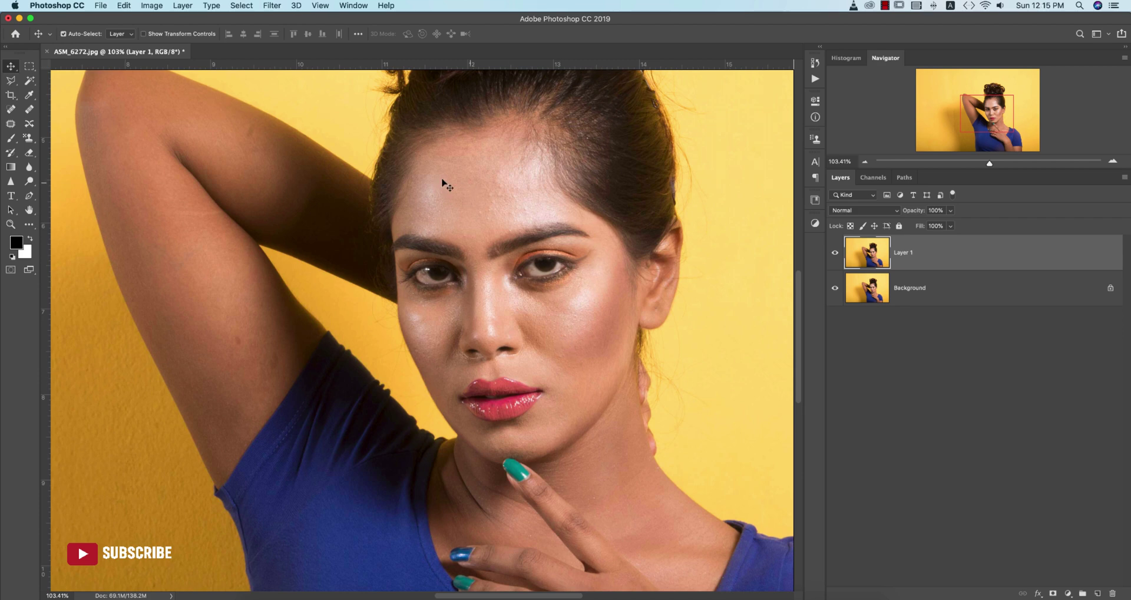
{"action": "key", "text": "super+0"}
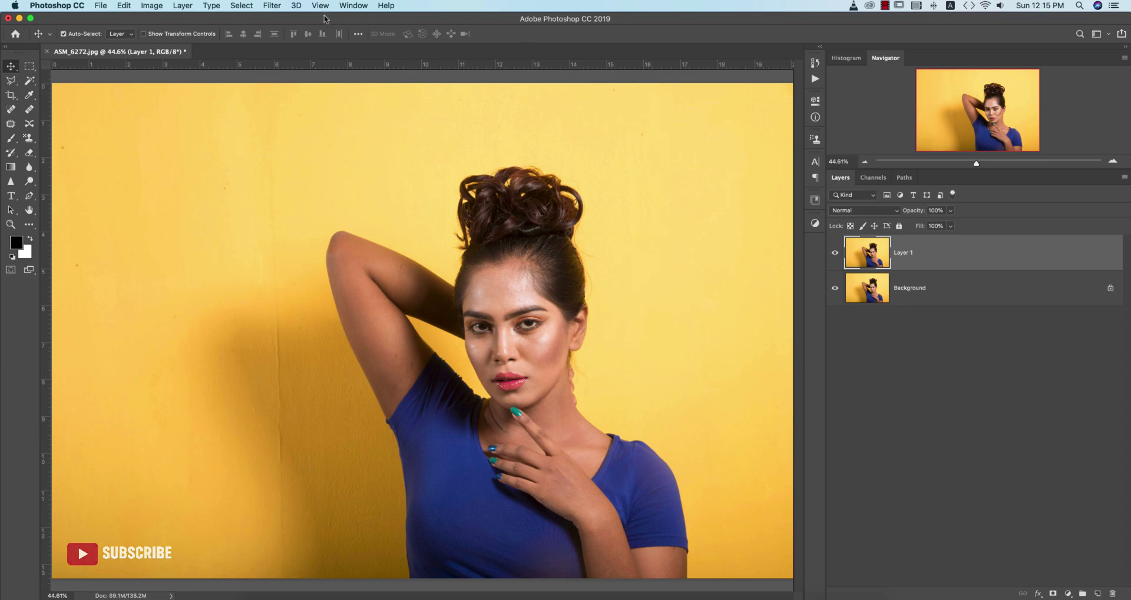
{"action": "left_click", "coordinate": [272, 5]}
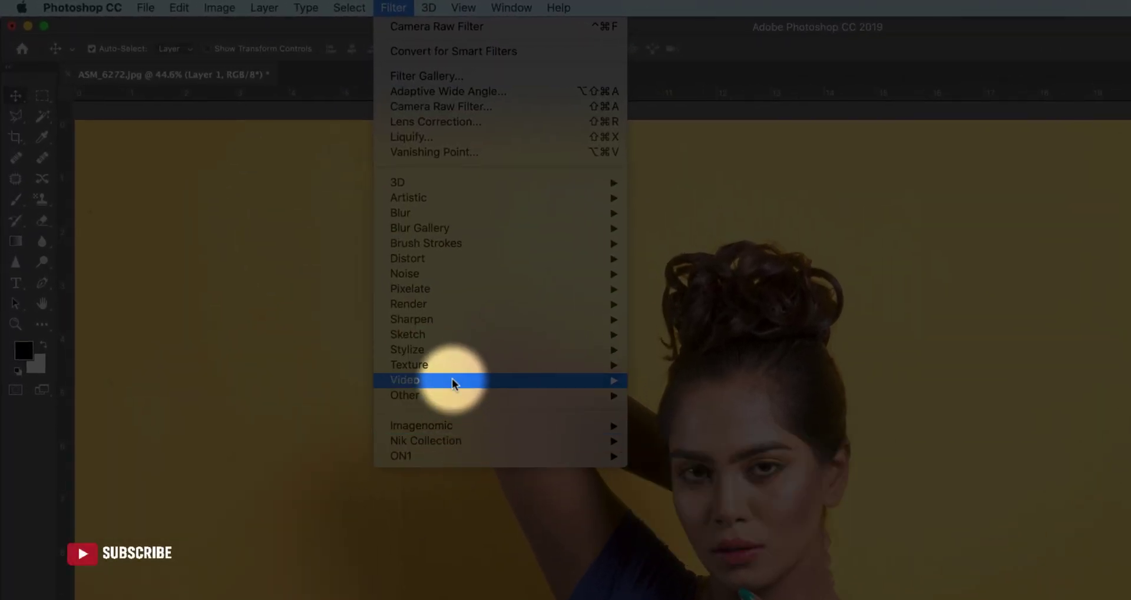
{"action": "mouse_move", "coordinate": [467, 427]}
{"action": "left_click", "coordinate": [657, 426]}
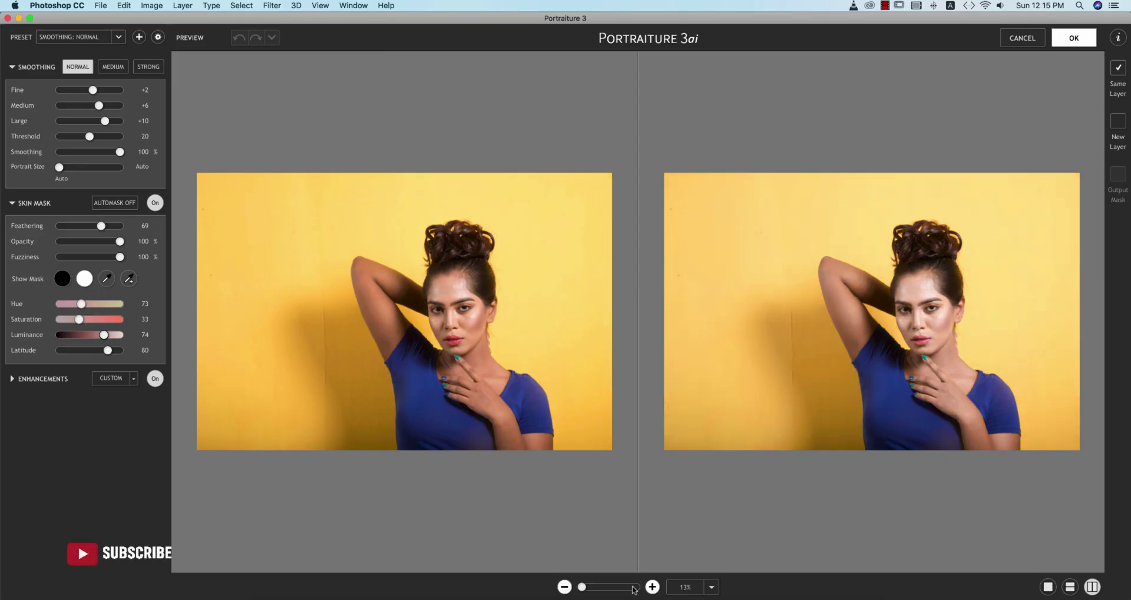
- Build the Portraiture skin mask by sampling several skin tones from the woman's raised arm and cheek
{"action": "left_click", "coordinate": [651, 586]}
{"action": "left_click_drag", "start_coordinate": [997, 361], "coordinate": [937, 345]}
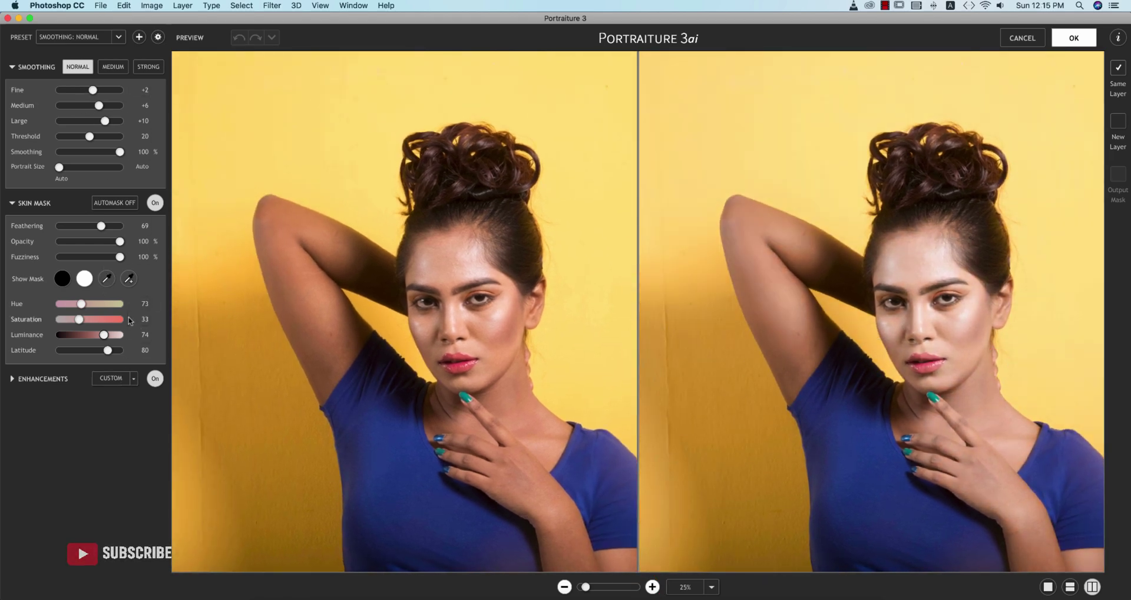
{"action": "left_click", "coordinate": [106, 279]}
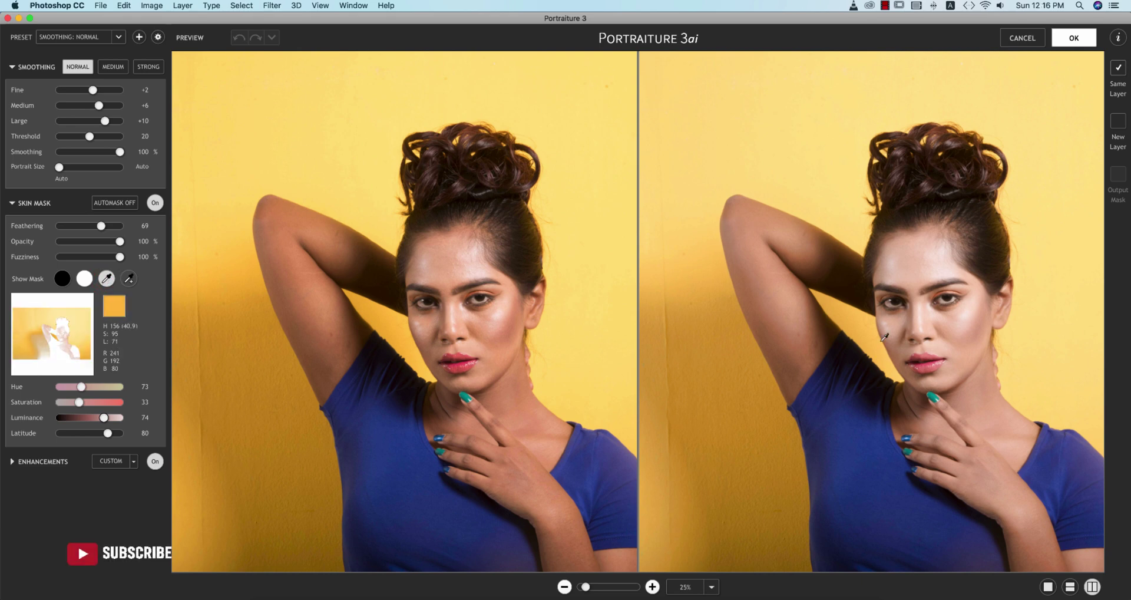
{"action": "left_click", "coordinate": [797, 333]}
{"action": "left_click", "coordinate": [788, 347]}
{"action": "left_click", "coordinate": [767, 286]}
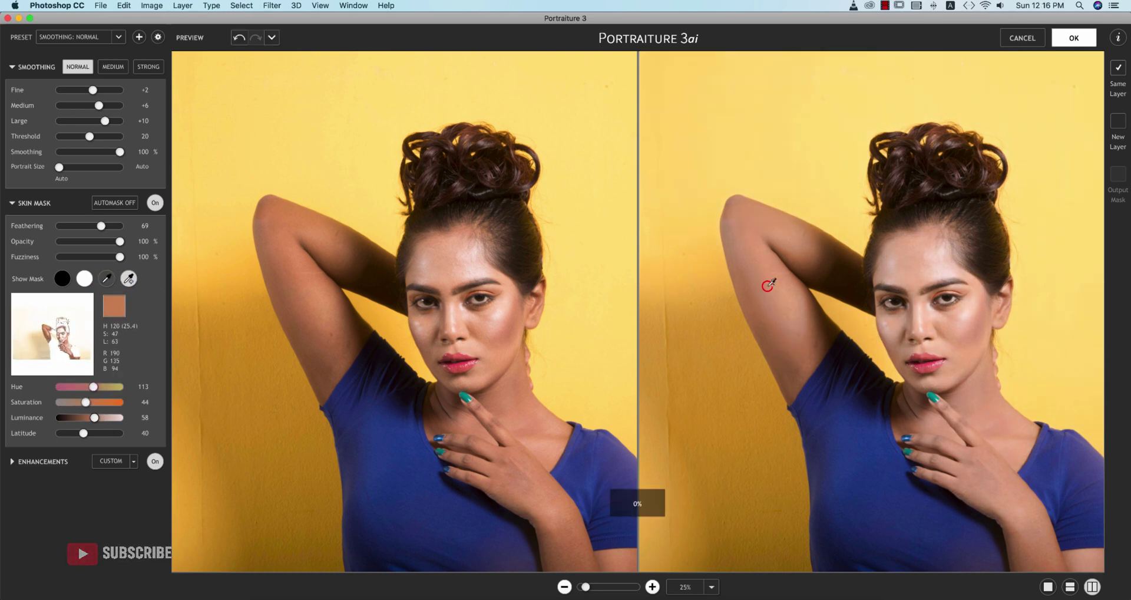
{"action": "left_click", "coordinate": [824, 318]}
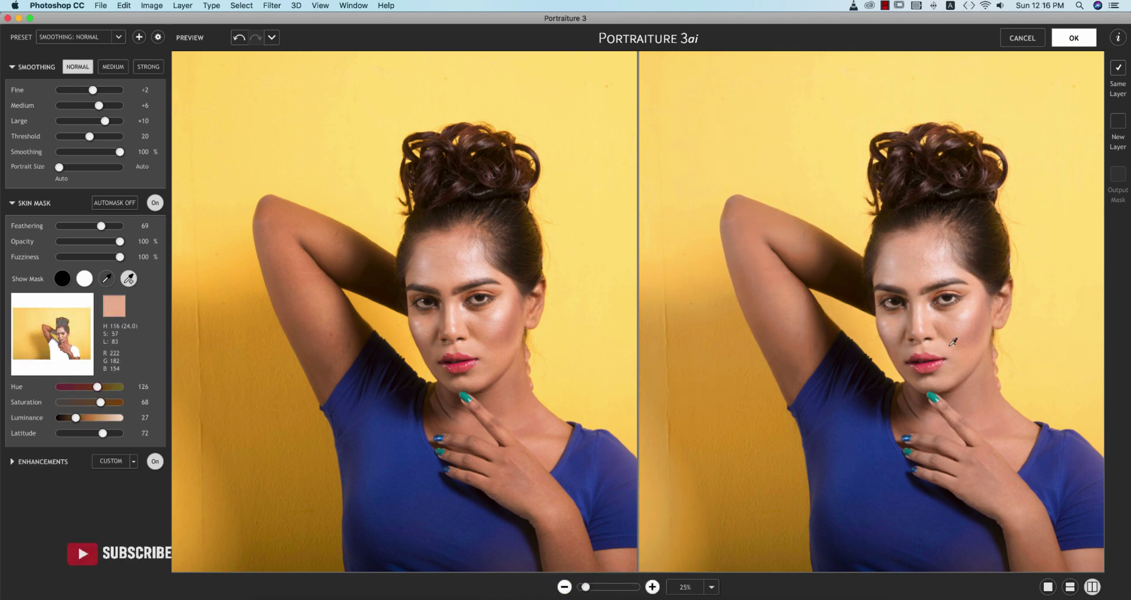
{"action": "left_click", "coordinate": [954, 328]}
{"action": "left_click", "coordinate": [796, 364]}
{"action": "left_click", "coordinate": [782, 328]}
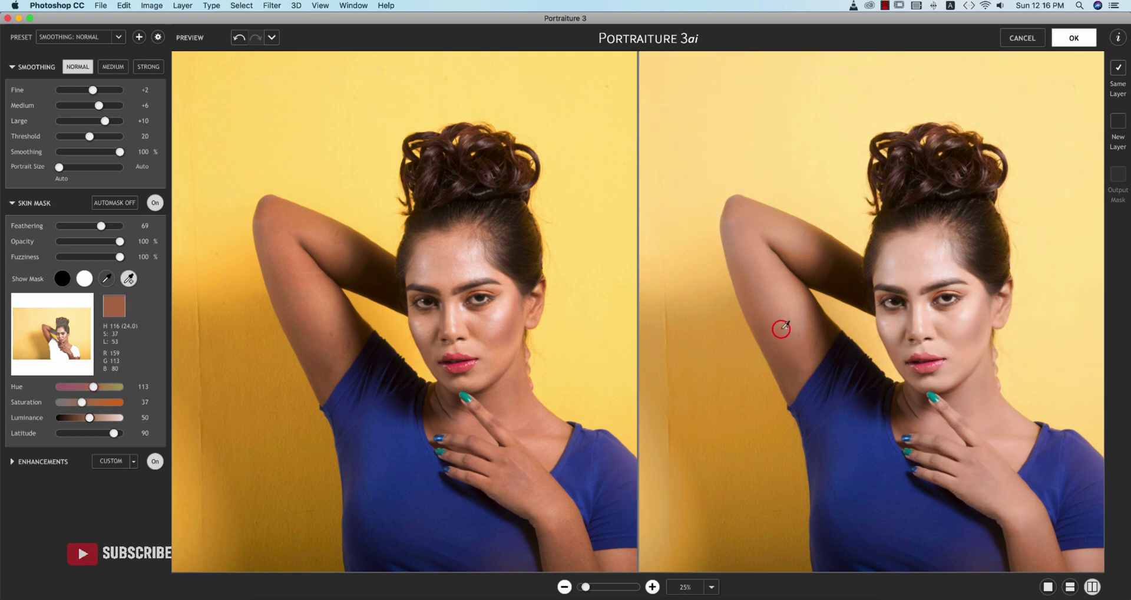
{"action": "left_click", "coordinate": [756, 312]}
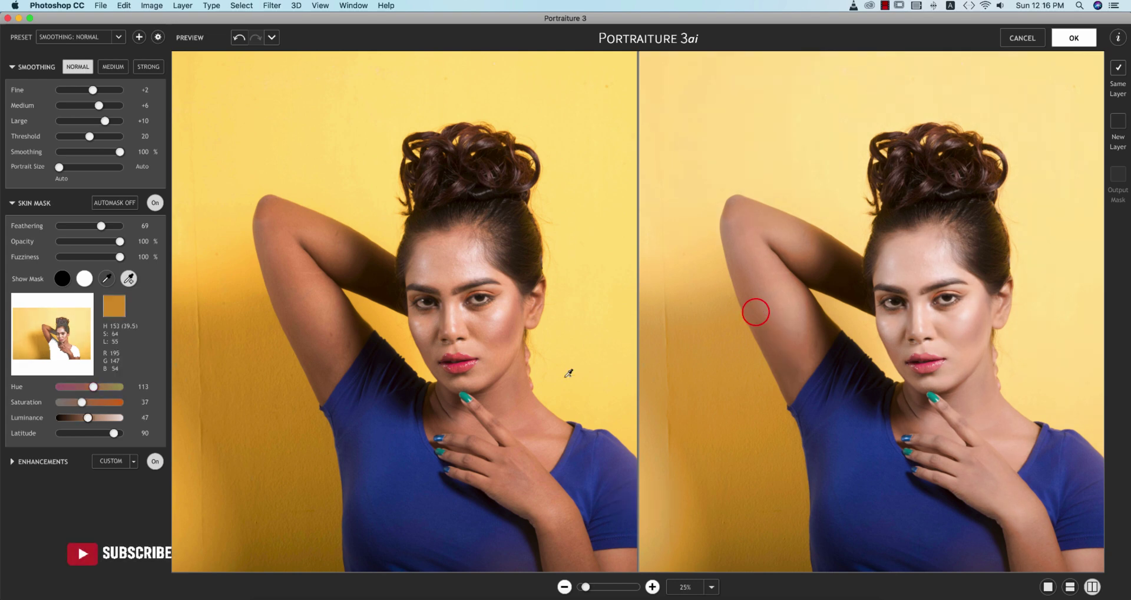
- Set the skin smoothing to Fine +9, Medium +9 and Threshold 23
{"action": "left_click", "coordinate": [651, 587]}
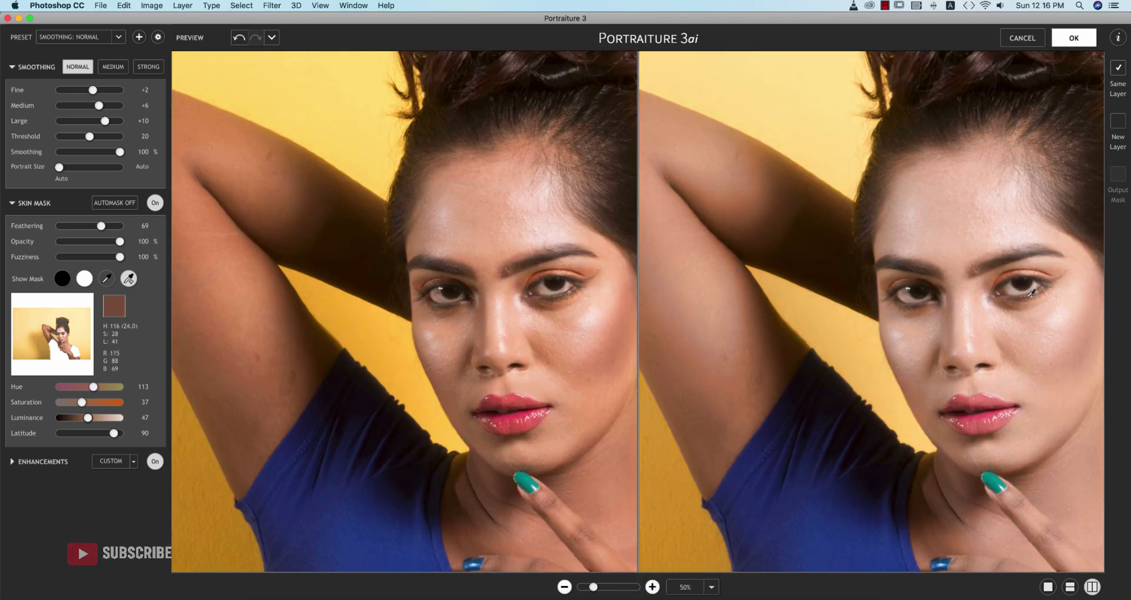
{"action": "left_click", "coordinate": [104, 90]}
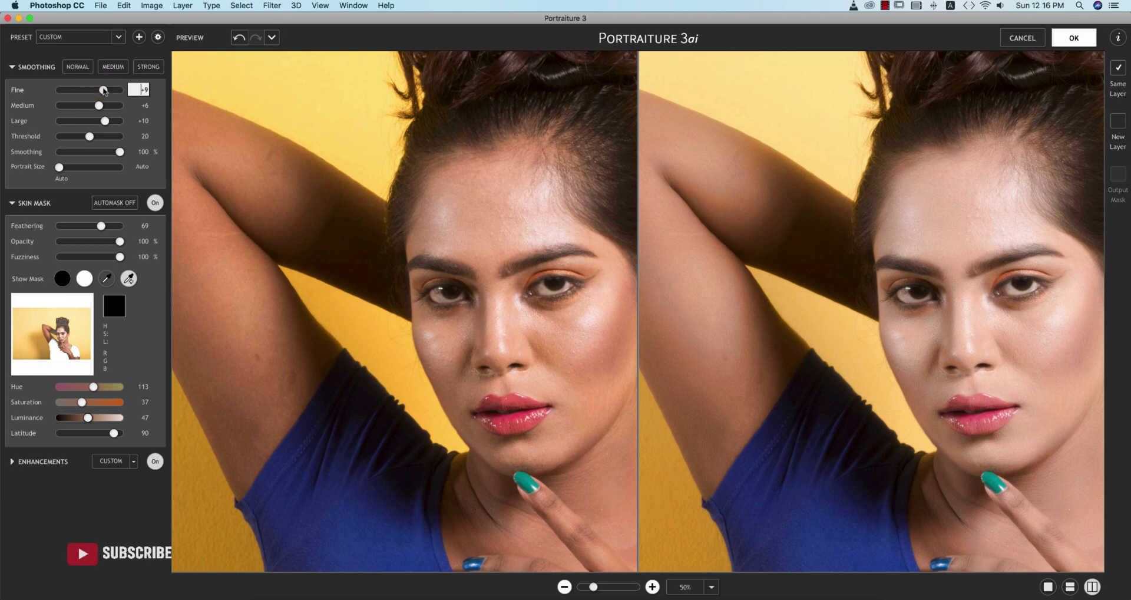
{"action": "left_click_drag", "start_coordinate": [97, 107], "coordinate": [102, 106]}
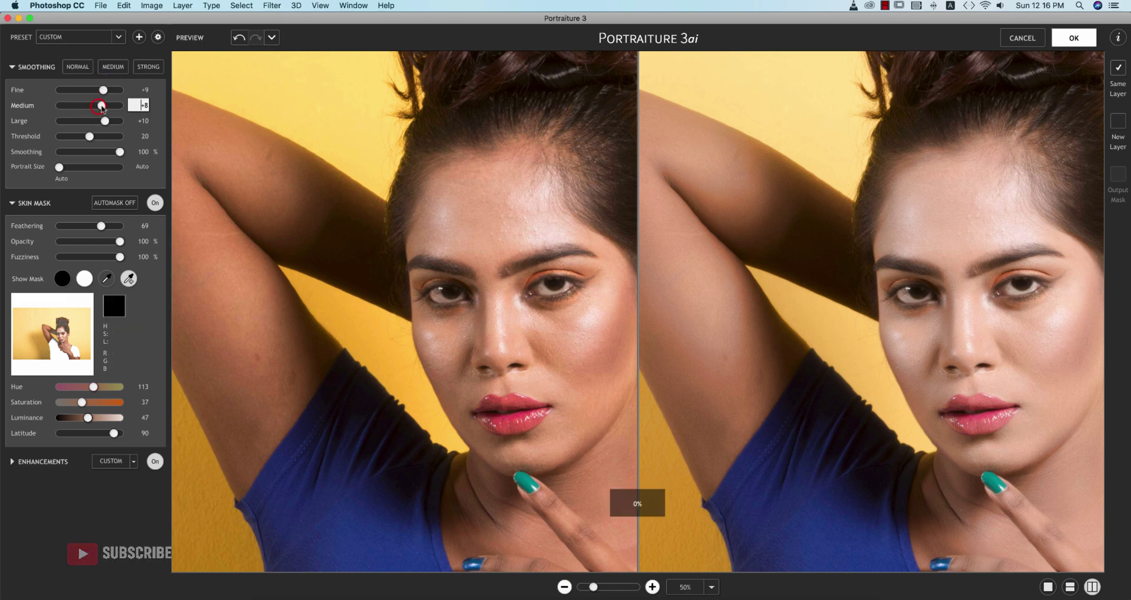
{"action": "left_click", "coordinate": [93, 136]}
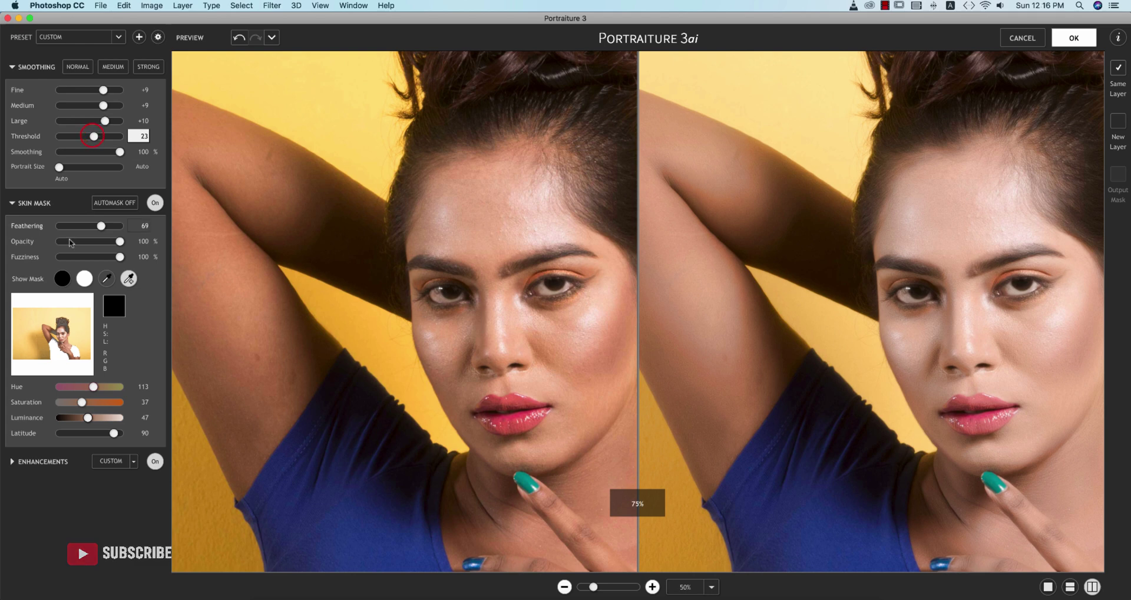
- Set the enhancement Softness to 19 and Warmth to -1, and apply the Portraiture filter
{"action": "left_click", "coordinate": [19, 457]}
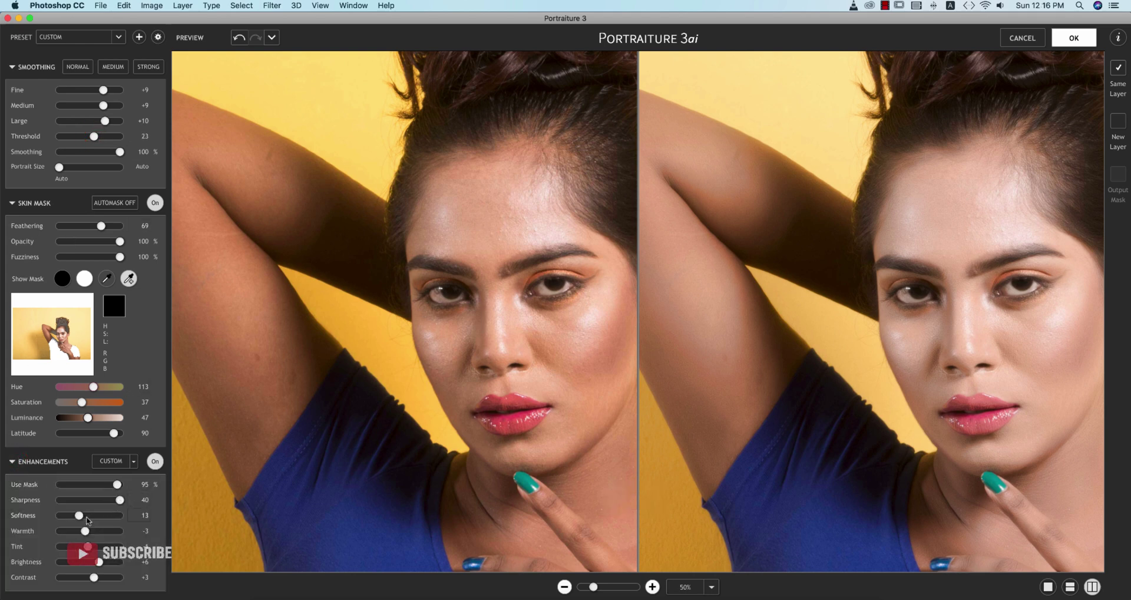
{"action": "left_click_drag", "start_coordinate": [86, 519], "coordinate": [88, 532]}
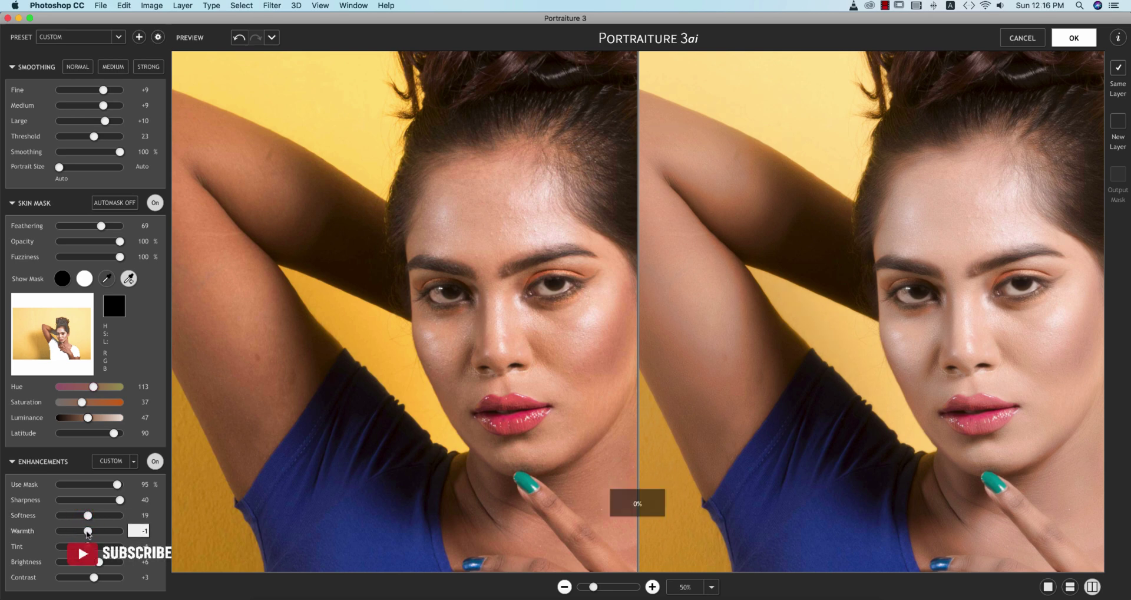
{"action": "left_click", "coordinate": [564, 586]}
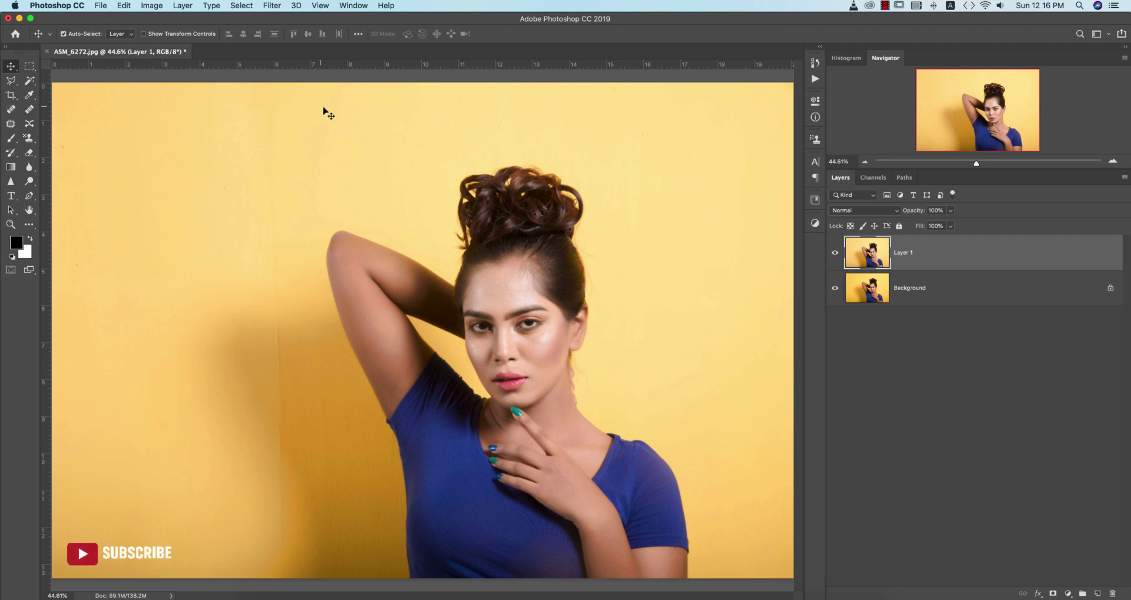
- Open the Camera Raw Filter and set Highlights to -70 and Exposure to -0.10
{"action": "left_click", "coordinate": [271, 6]}
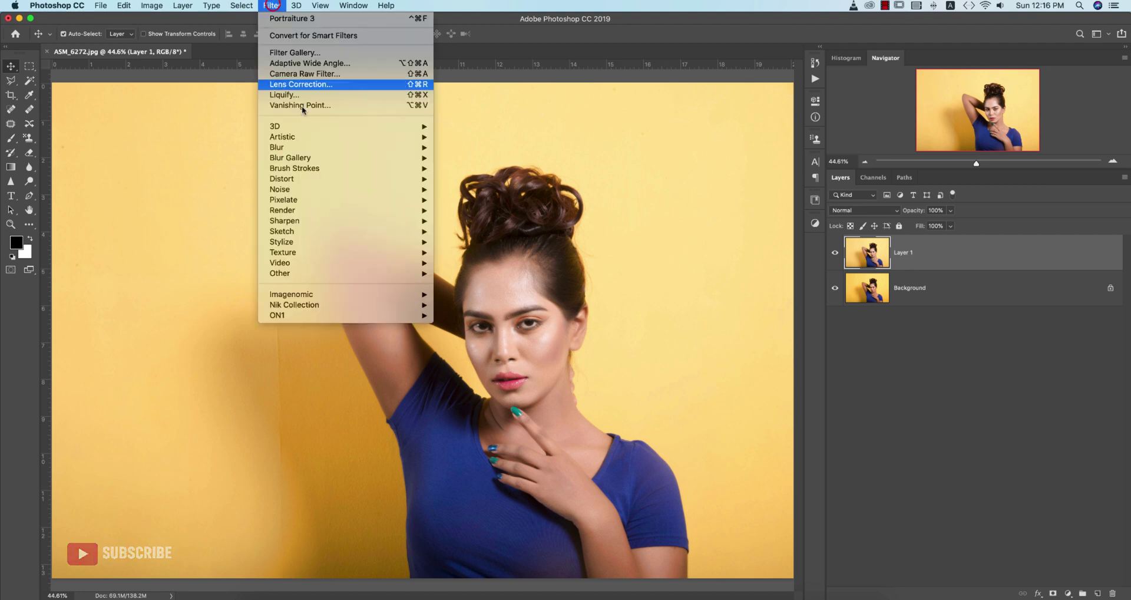
{"action": "left_click", "coordinate": [307, 75]}
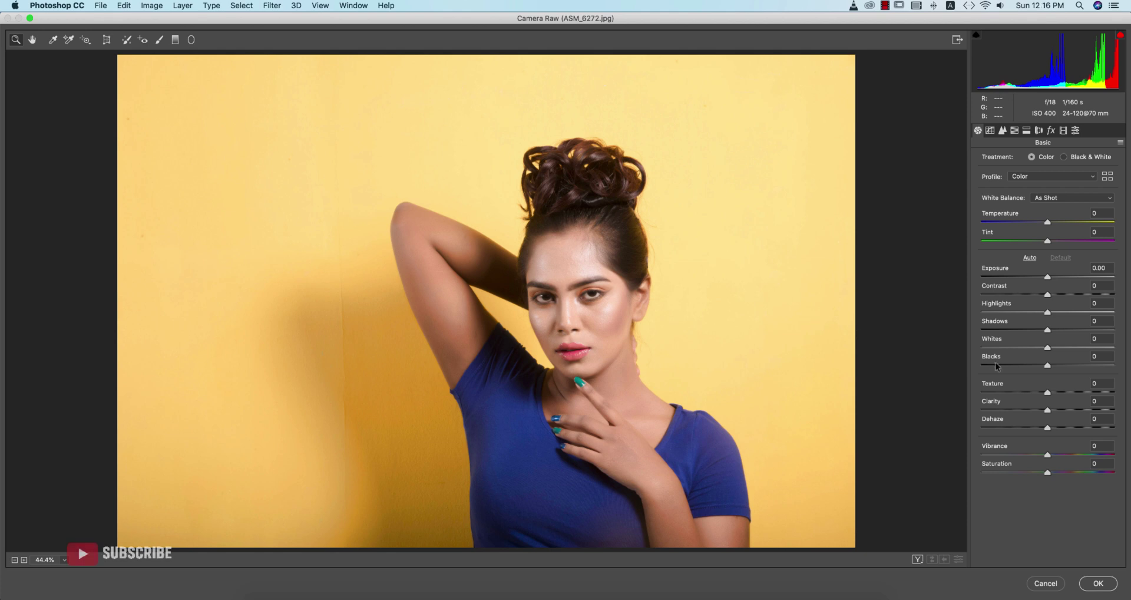
{"action": "left_click", "coordinate": [997, 312]}
{"action": "left_click_drag", "start_coordinate": [996, 311], "coordinate": [1003, 314]}
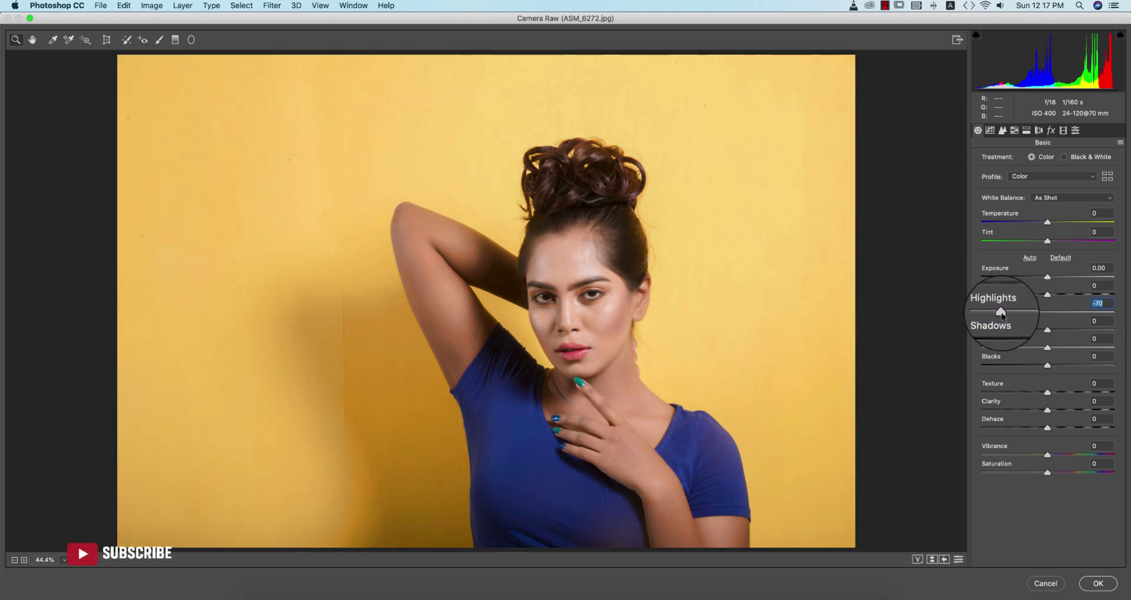
{"action": "left_click_drag", "start_coordinate": [1047, 277], "coordinate": [1047, 277]}
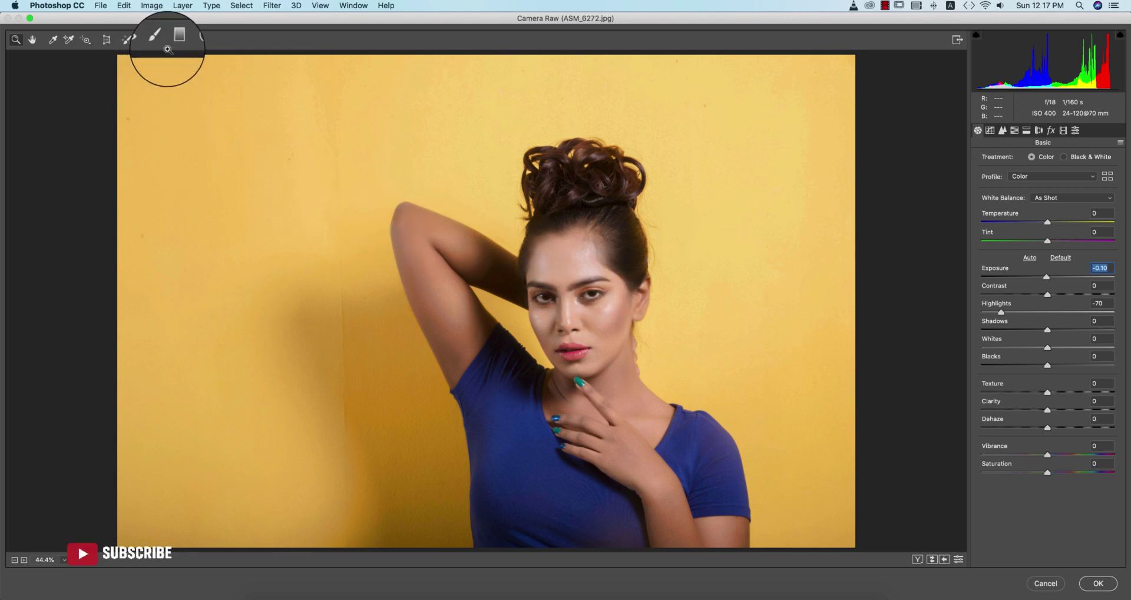
- Start an Adjustment Brush correction on the raised upper arm, undoing the first test stroke before placing the adjustment
{"action": "left_click", "coordinate": [158, 39]}
{"action": "mouse_move", "coordinate": [438, 306]}
{"action": "left_mouse_down"}
{"action": "mouse_move", "coordinate": [449, 370]}
{"action": "mouse_move", "coordinate": [390, 236]}
{"action": "left_mouse_up"}
{"action": "key", "text": "super+z"}
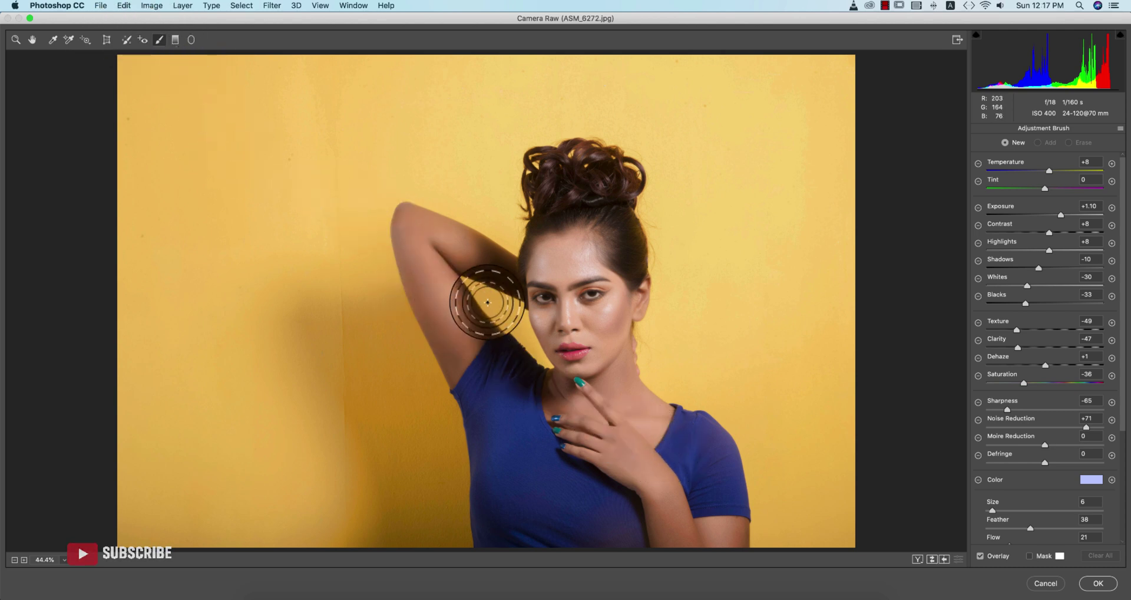
{"action": "left_click", "coordinate": [436, 304]}
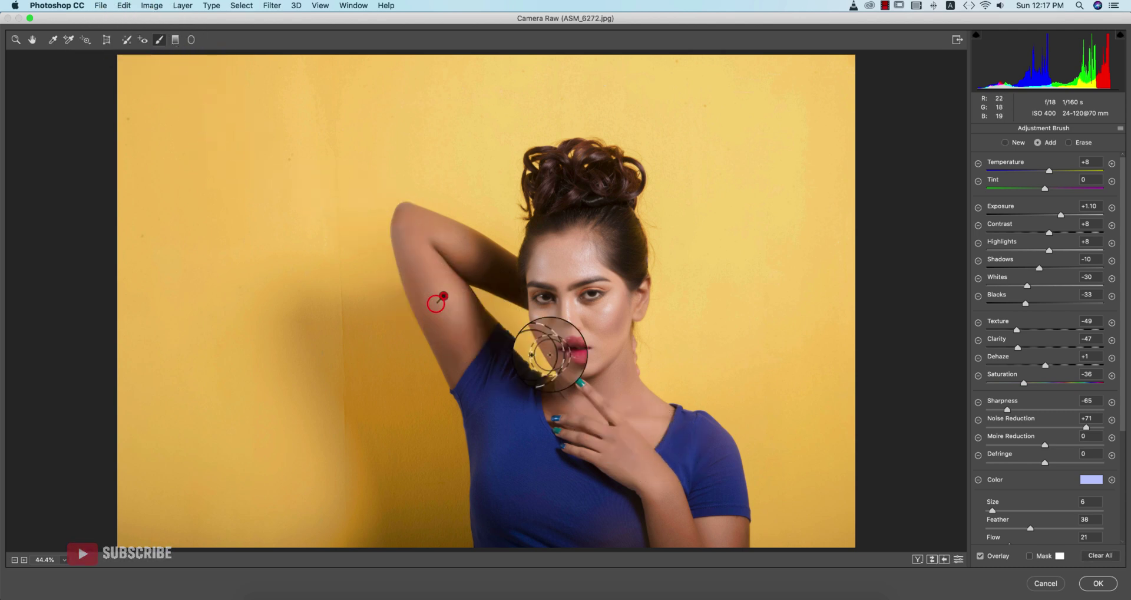
- Set the arm adjustment to Exposure +1.20, Contrast +3 and Highlights +12, and brush it over the upper arm
{"action": "left_click", "coordinate": [1062, 216]}
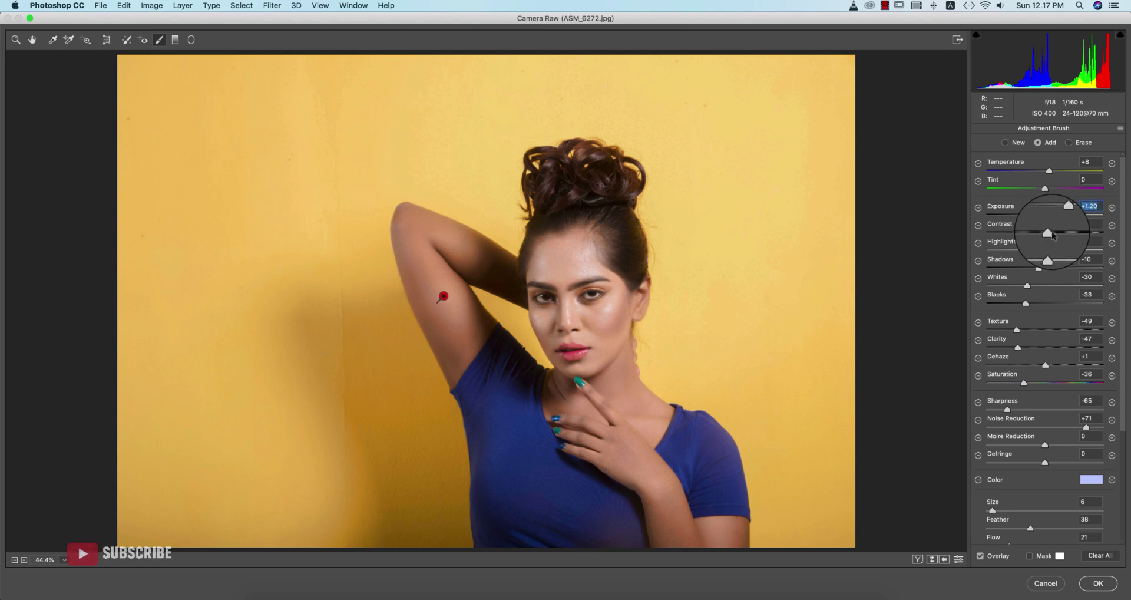
{"action": "left_click_drag", "start_coordinate": [1052, 232], "coordinate": [1051, 249]}
{"action": "mouse_move", "coordinate": [466, 327]}
{"action": "left_mouse_down"}
{"action": "mouse_move", "coordinate": [455, 351]}
{"action": "mouse_move", "coordinate": [423, 278]}
{"action": "left_mouse_up"}
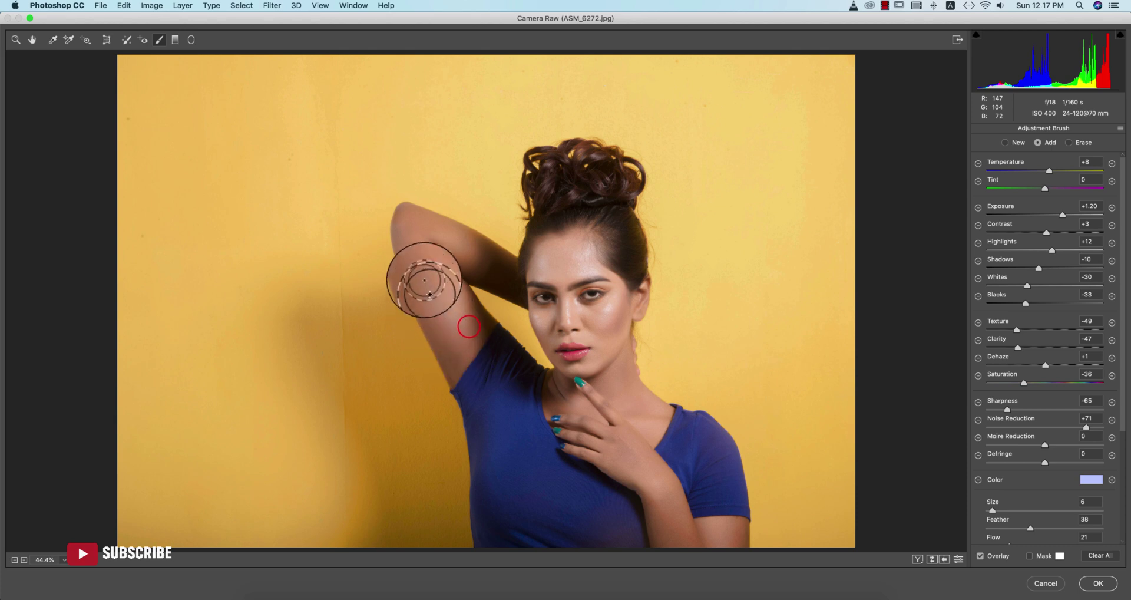
- Set the arm adjustment's Saturation to -56, Clarity to +1, Texture to -30 and Whites to +6
{"action": "scroll", "coordinate": [445, 305], "scroll_direction": "up", "scroll_amount": 6}
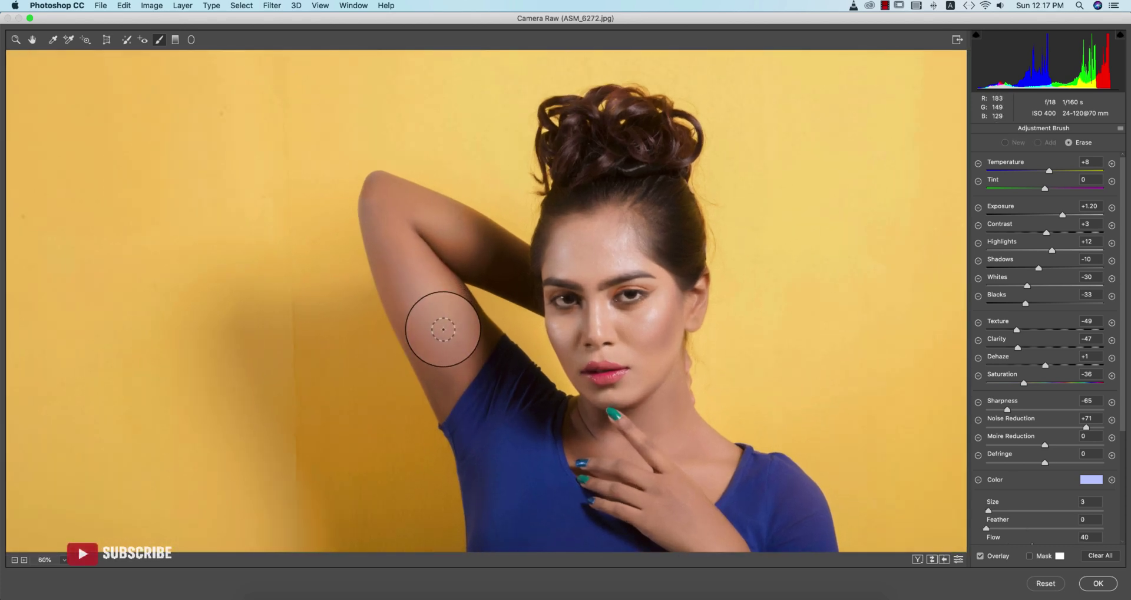
{"action": "left_click_drag", "start_coordinate": [1023, 383], "coordinate": [1012, 384]}
{"action": "mouse_move", "coordinate": [1018, 347]}
{"action": "left_mouse_down"}
{"action": "mouse_move", "coordinate": [1053, 347]}
{"action": "mouse_move", "coordinate": [1031, 330]}
{"action": "left_mouse_up"}
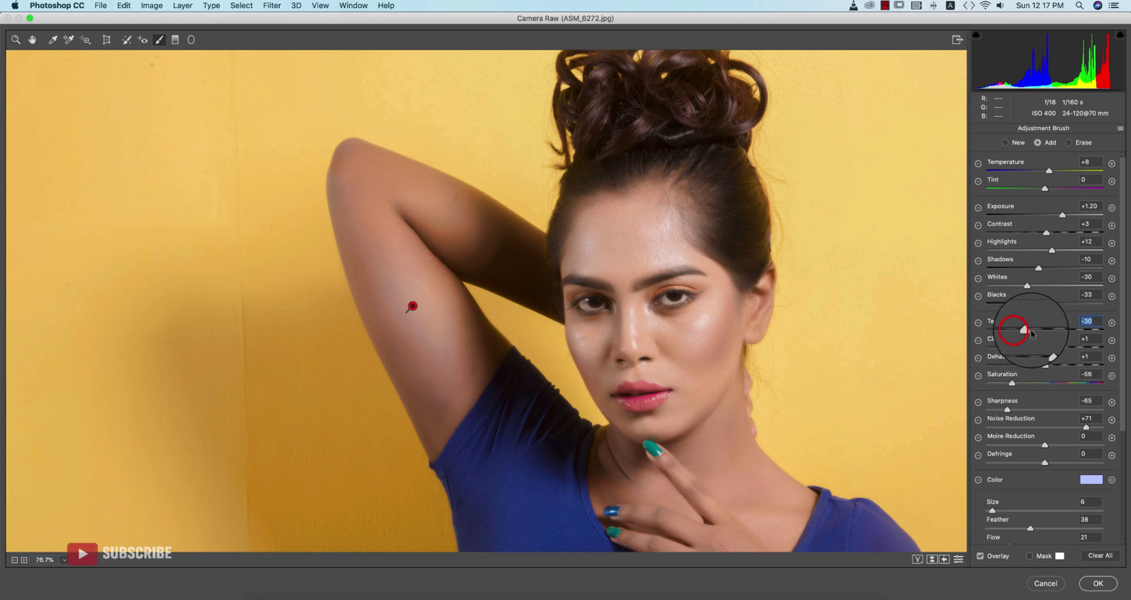
{"action": "left_click_drag", "start_coordinate": [1026, 287], "coordinate": [1048, 286]}
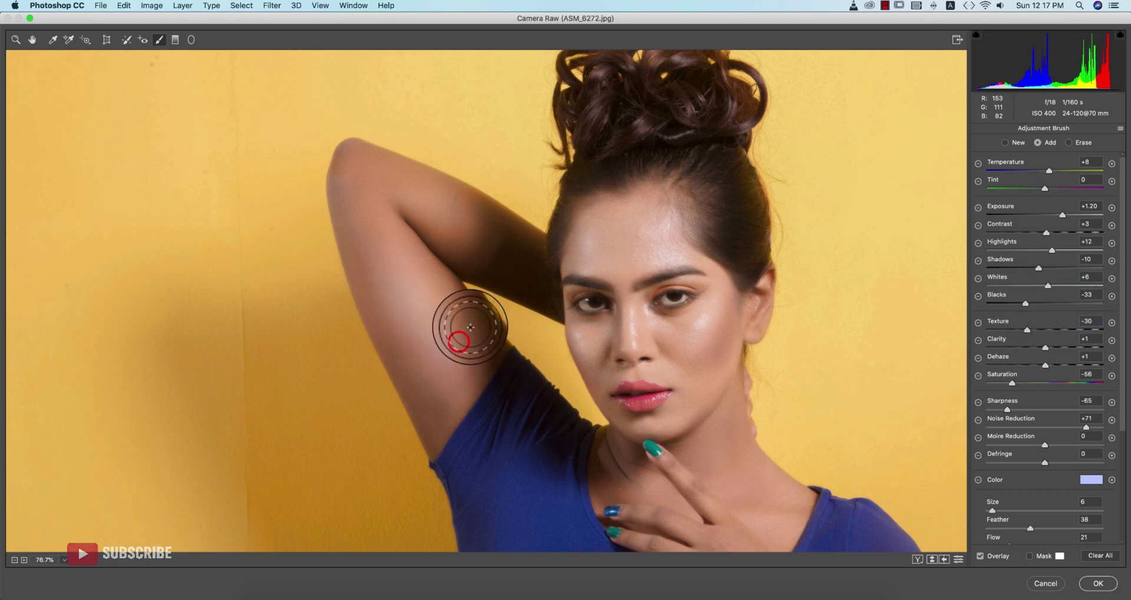
- Reduce the brush to size 4 and paint the adjustment over the raised upper arm, elbow and forearm
{"action": "key", "text": "["}
{"action": "mouse_move", "coordinate": [447, 402]}
{"action": "left_mouse_down"}
{"action": "mouse_move", "coordinate": [445, 315]}
{"action": "mouse_move", "coordinate": [390, 255]}
{"action": "mouse_move", "coordinate": [379, 197]}
{"action": "mouse_move", "coordinate": [350, 165]}
{"action": "mouse_move", "coordinate": [345, 177]}
{"action": "mouse_move", "coordinate": [363, 162]}
{"action": "mouse_move", "coordinate": [375, 168]}
{"action": "mouse_move", "coordinate": [354, 164]}
{"action": "mouse_move", "coordinate": [347, 180]}
{"action": "mouse_move", "coordinate": [346, 161]}
{"action": "mouse_move", "coordinate": [399, 166]}
{"action": "mouse_move", "coordinate": [536, 246]}
{"action": "mouse_move", "coordinate": [528, 272]}
{"action": "mouse_move", "coordinate": [405, 208]}
{"action": "left_mouse_up"}
{"action": "left_click_drag", "start_coordinate": [542, 288], "coordinate": [452, 222]}
{"action": "mouse_move", "coordinate": [464, 215]}
{"action": "left_mouse_down"}
{"action": "mouse_move", "coordinate": [418, 189]}
{"action": "mouse_move", "coordinate": [396, 194]}
{"action": "mouse_move", "coordinate": [467, 329]}
{"action": "mouse_move", "coordinate": [511, 366]}
{"action": "left_mouse_up"}
{"action": "mouse_move", "coordinate": [452, 283]}
{"action": "left_mouse_down"}
{"action": "mouse_move", "coordinate": [485, 386]}
{"action": "mouse_move", "coordinate": [431, 450]}
{"action": "mouse_move", "coordinate": [335, 216]}
{"action": "left_mouse_up"}
- Undo the last brush strokes and repaint the upper arm's outer side from the elbow to the sleeve
{"action": "key", "text": "super+z"}
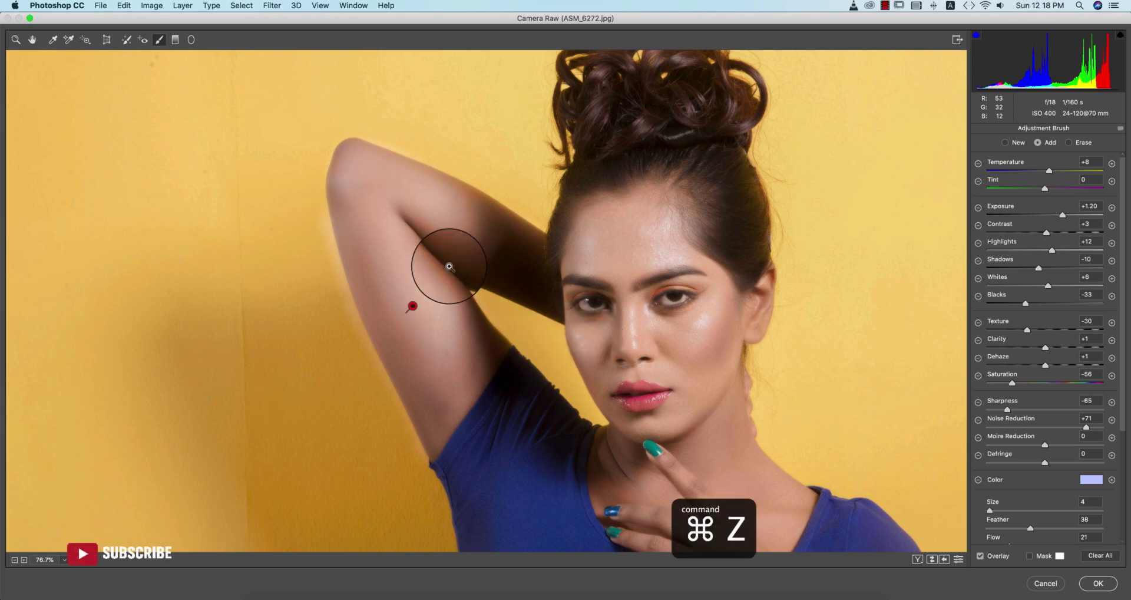
{"action": "key", "text": "super+z"}
{"action": "left_click_drag", "start_coordinate": [358, 225], "coordinate": [450, 442]}
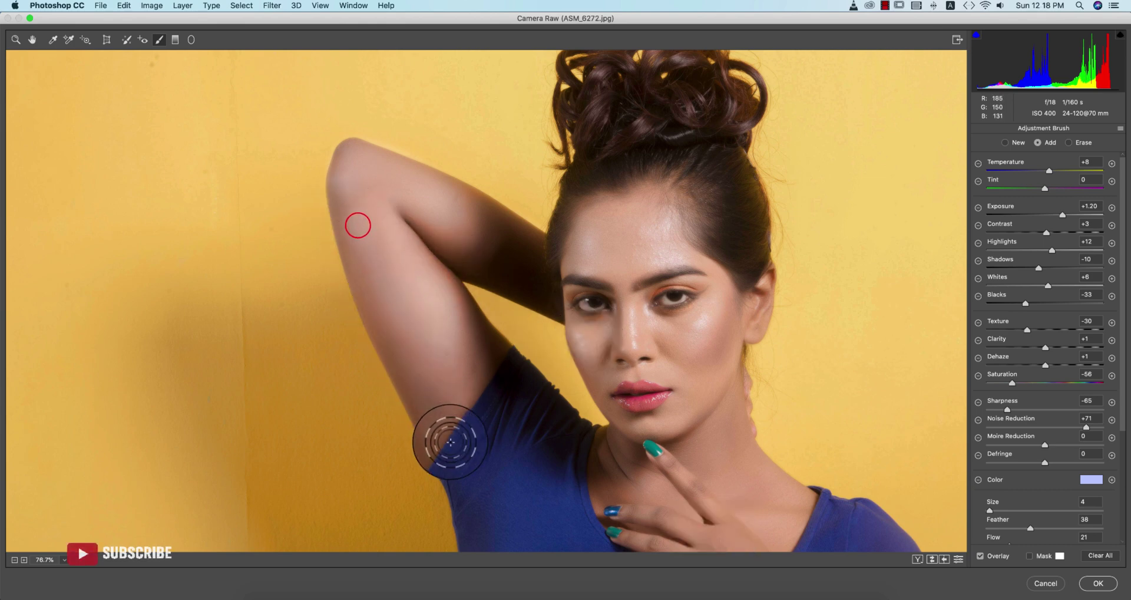
{"action": "scroll", "coordinate": [500, 396], "scroll_direction": "down", "scroll_amount": 3}
{"action": "scroll", "coordinate": [500, 396], "scroll_direction": "down", "scroll_amount": 2}
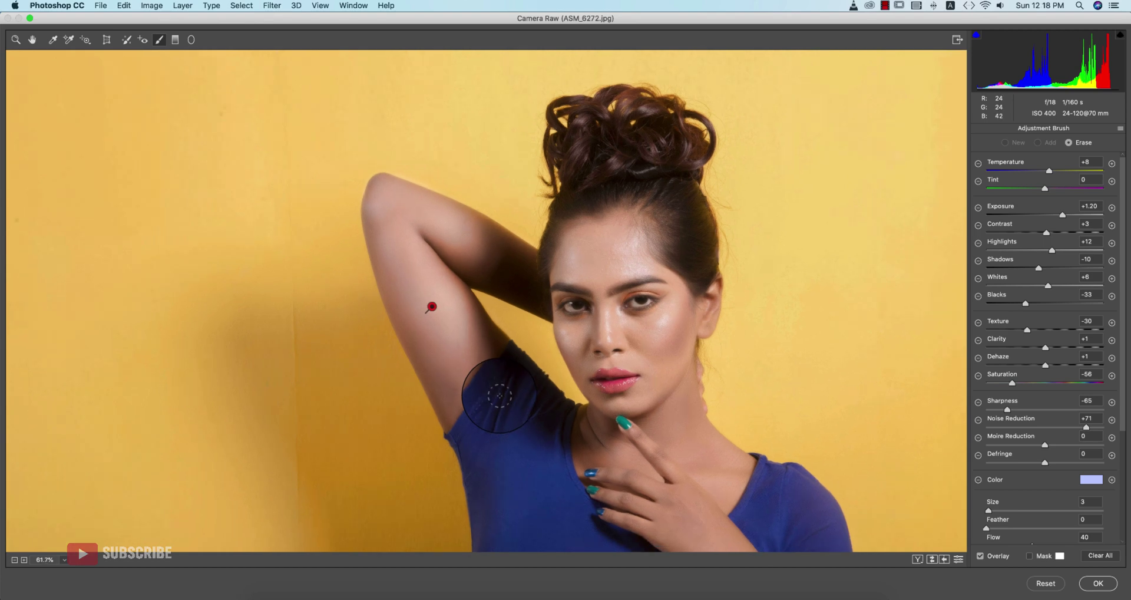
- Sample the white balance from points on the arm, face, hair, shirt and lips with the White Balance tool, reaching Temperature -49 and Tint -8
{"action": "scroll", "coordinate": [499, 395], "scroll_direction": "down", "scroll_amount": 2}
{"action": "left_click", "coordinate": [54, 43]}
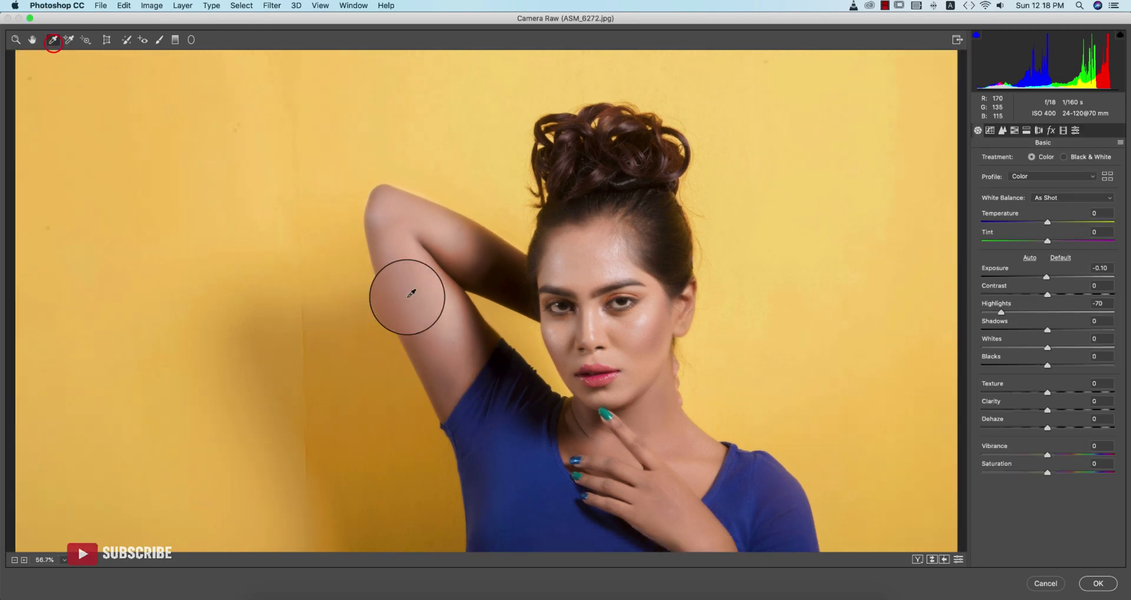
{"action": "left_click", "coordinate": [427, 294]}
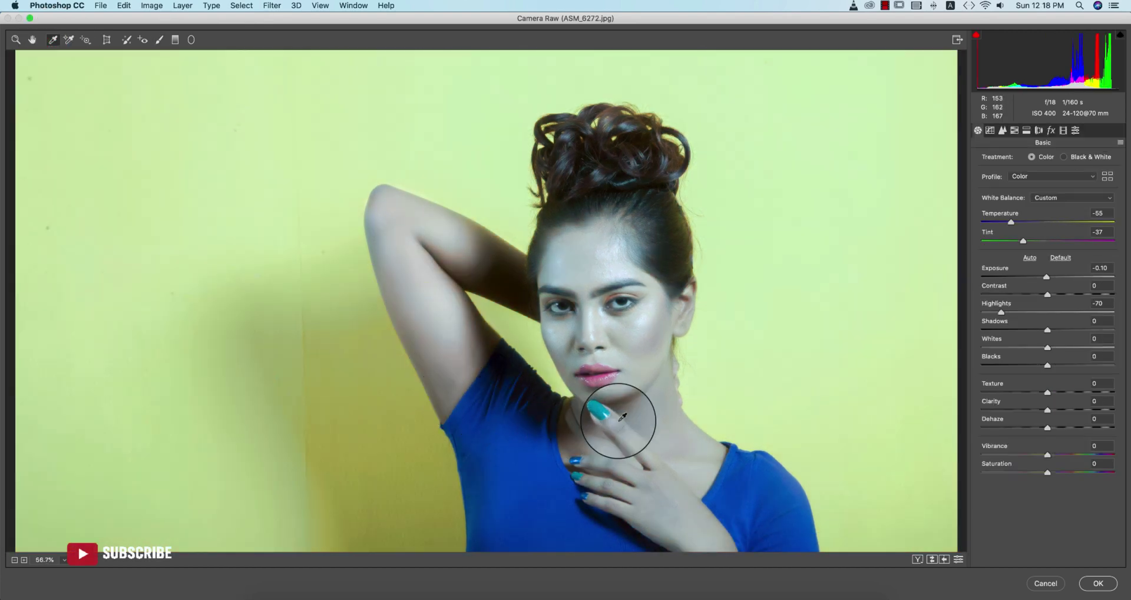
{"action": "left_click", "coordinate": [631, 371]}
{"action": "left_click", "coordinate": [594, 259]}
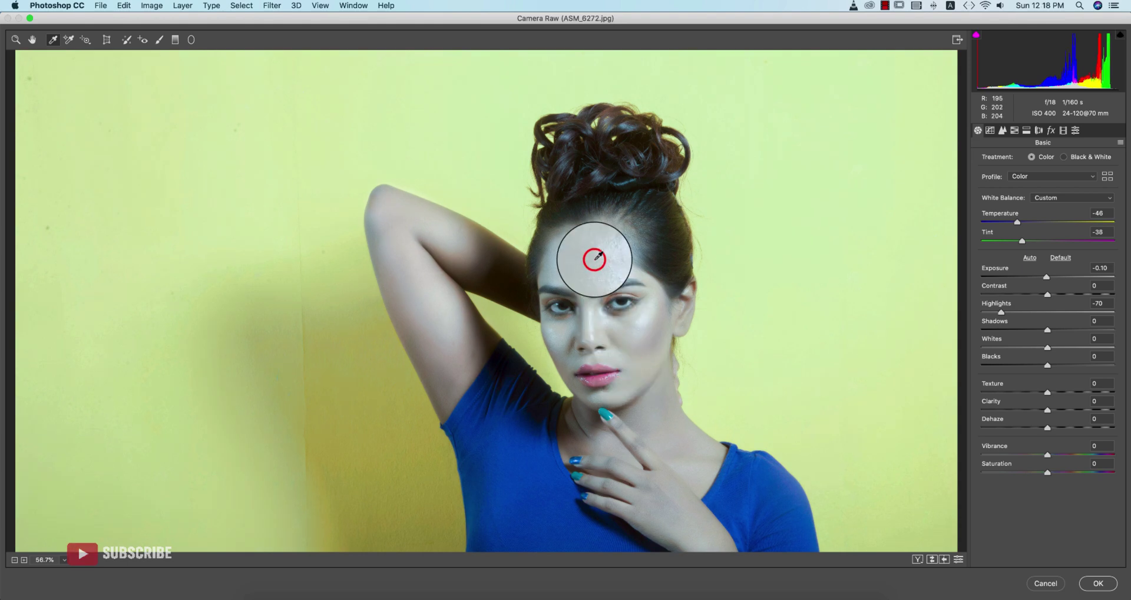
{"action": "left_click", "coordinate": [606, 214]}
{"action": "left_click", "coordinate": [656, 244]}
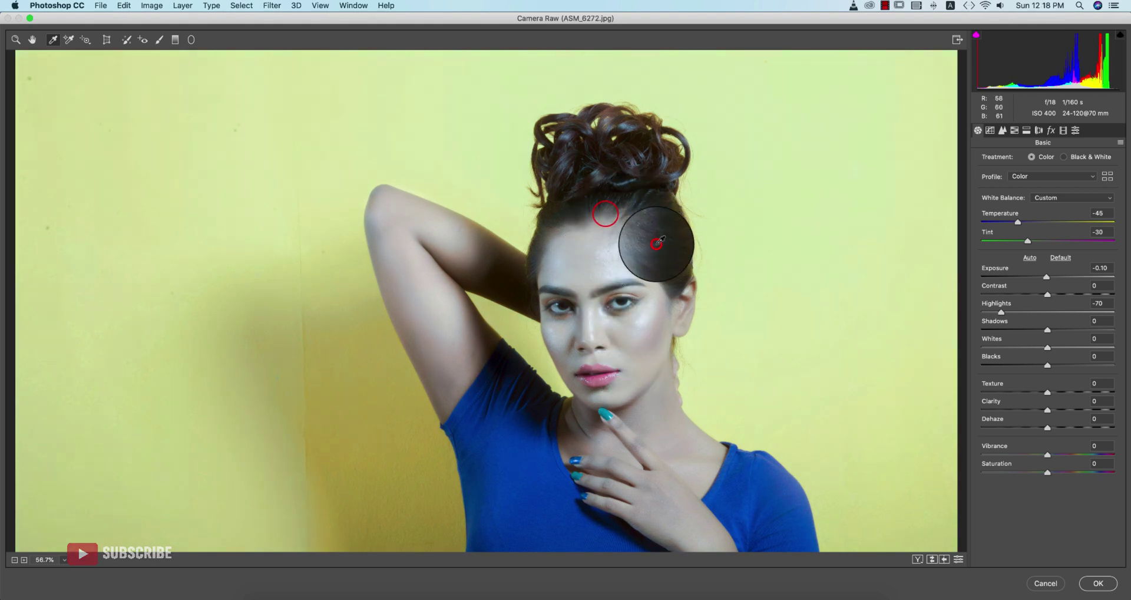
{"action": "left_click", "coordinate": [661, 253]}
{"action": "left_click", "coordinate": [666, 270]}
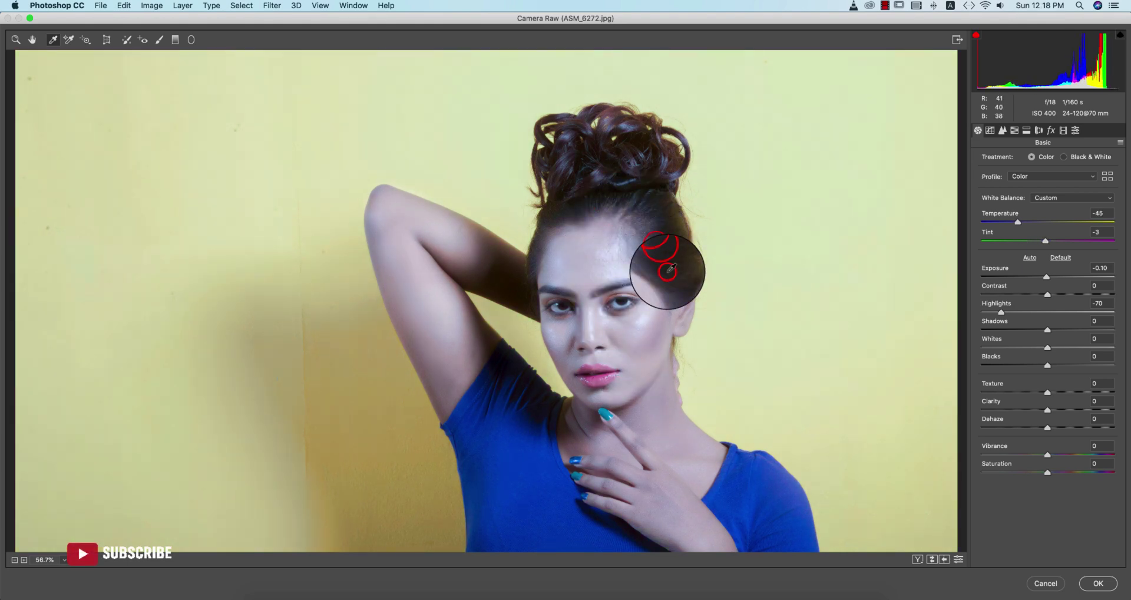
{"action": "left_click", "coordinate": [671, 281]}
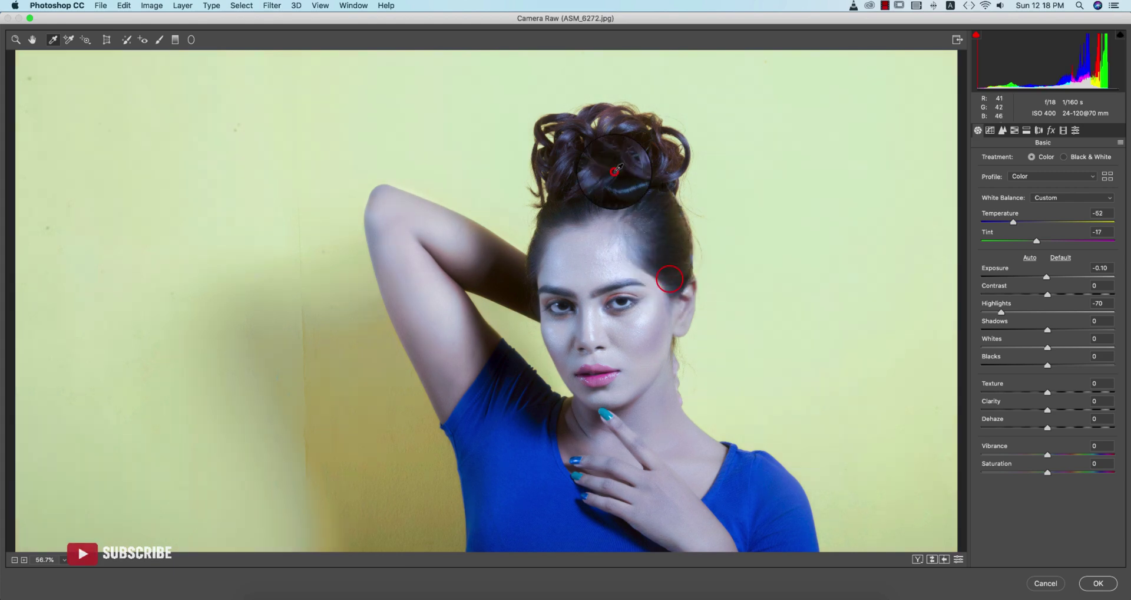
{"action": "left_click", "coordinate": [520, 416]}
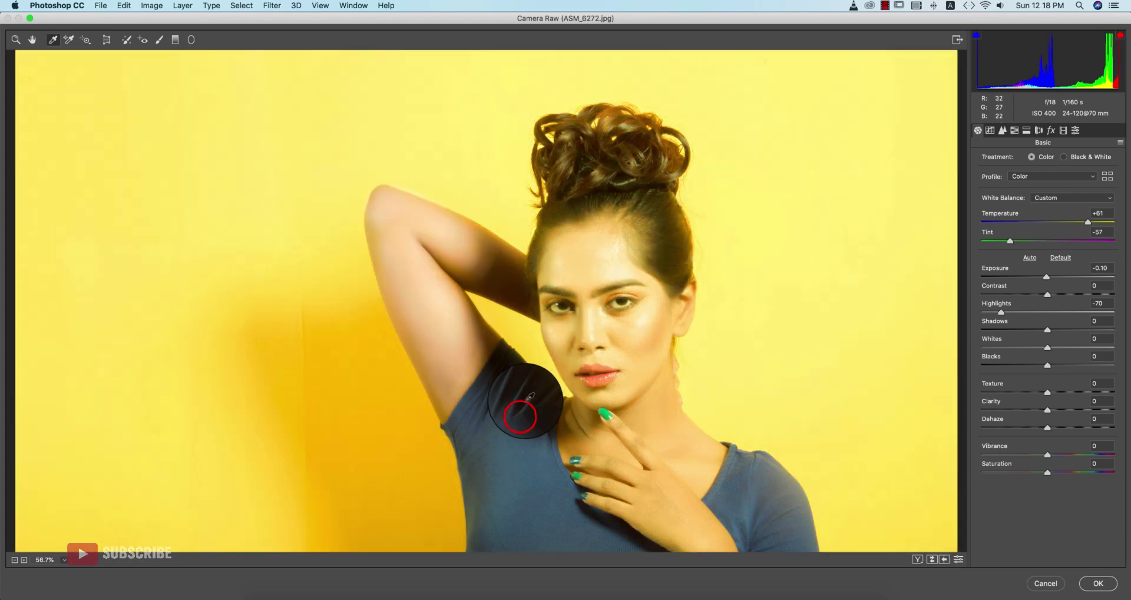
{"action": "left_click", "coordinate": [558, 362]}
{"action": "left_click", "coordinate": [594, 379]}
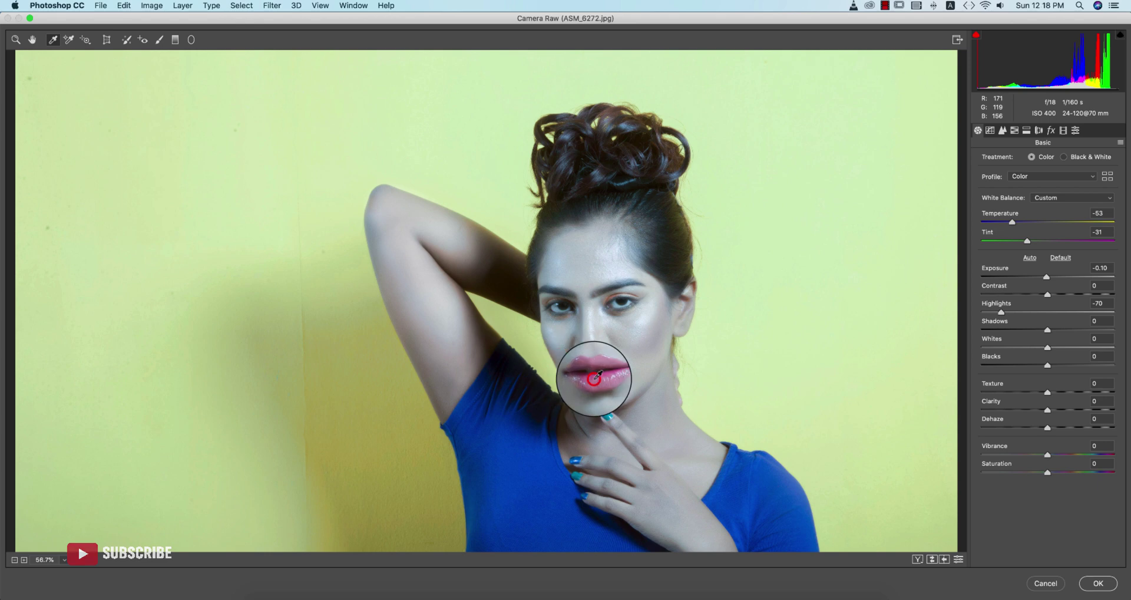
{"action": "left_click", "coordinate": [597, 366]}
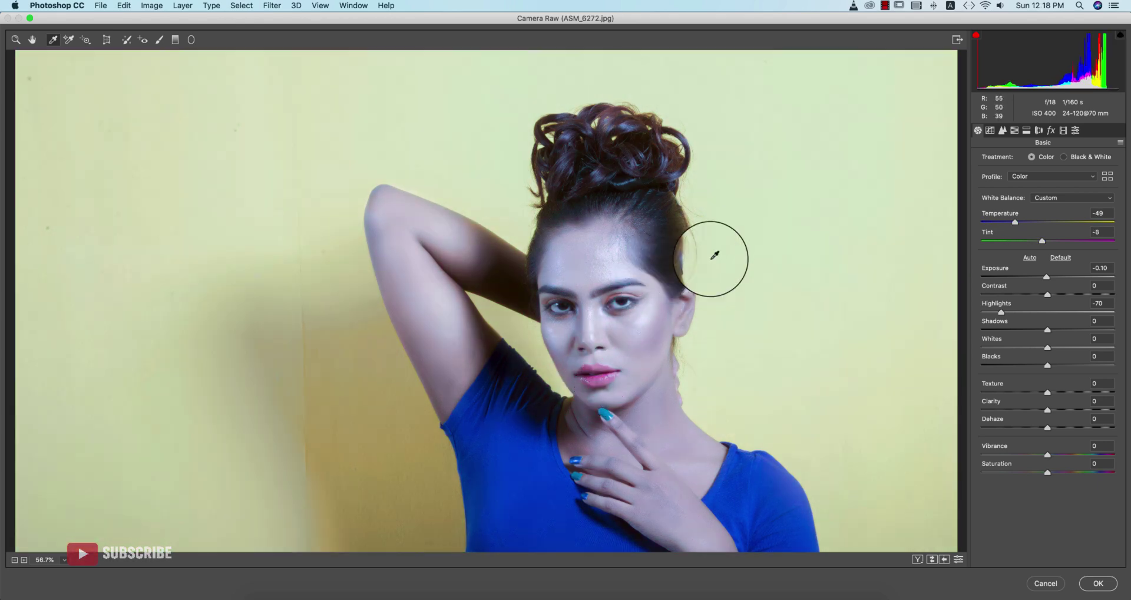
- Raise the Temperature to -18, comparing the portrait with its unedited version, and apply the Camera Raw adjustments
{"action": "left_click_drag", "start_coordinate": [1019, 222], "coordinate": [1029, 222]}
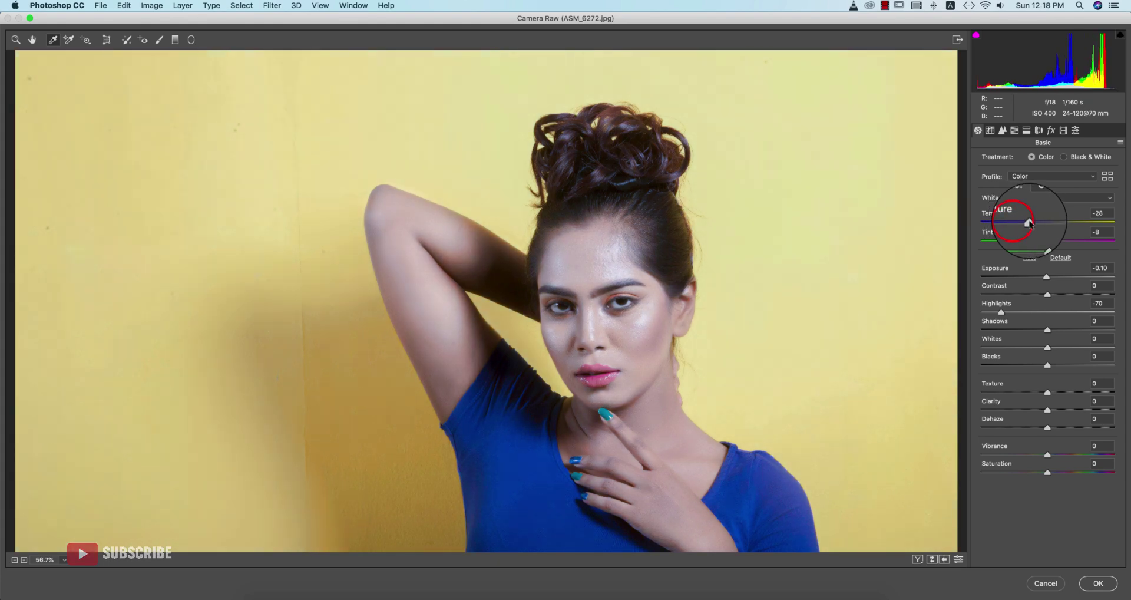
{"action": "key", "text": "super+0"}
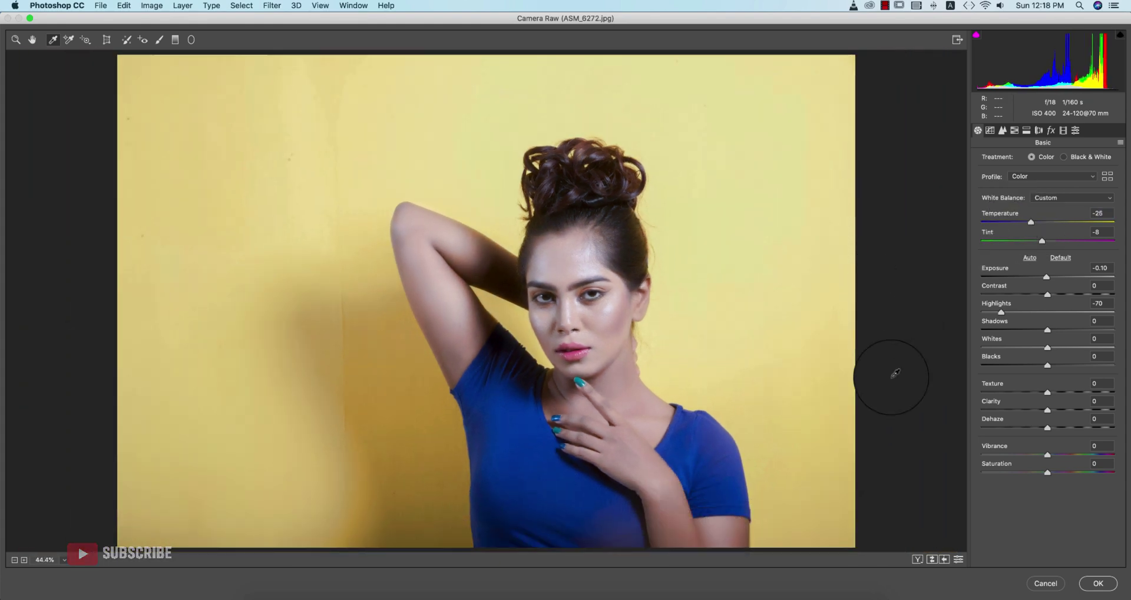
{"action": "left_click", "coordinate": [933, 559]}
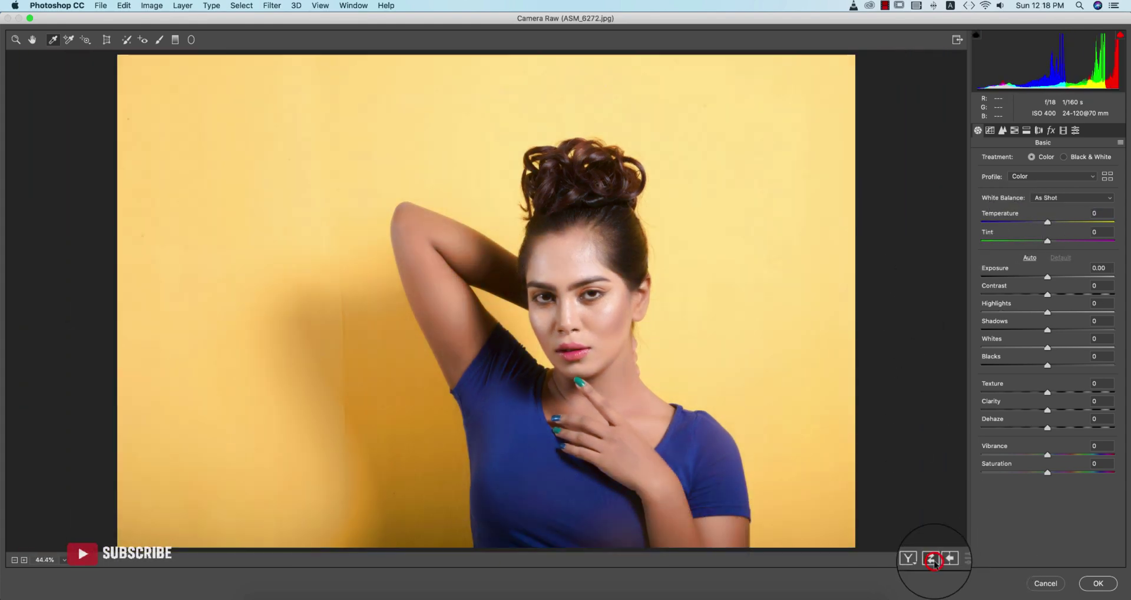
{"action": "left_click", "coordinate": [934, 560]}
{"action": "left_click", "coordinate": [934, 561]}
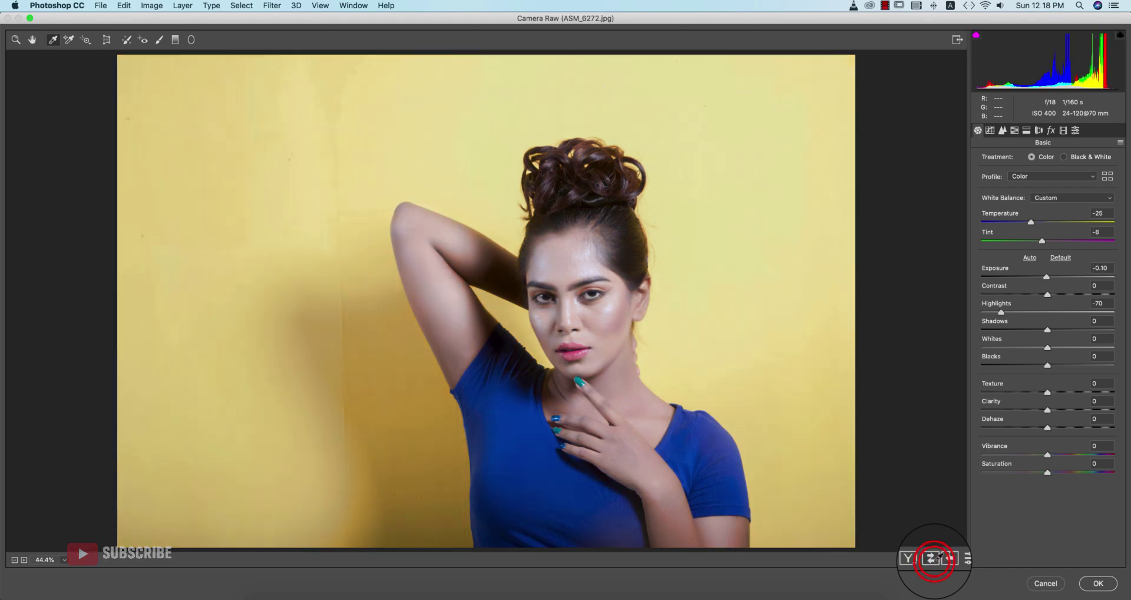
{"action": "left_click_drag", "start_coordinate": [1032, 222], "coordinate": [1039, 222]}
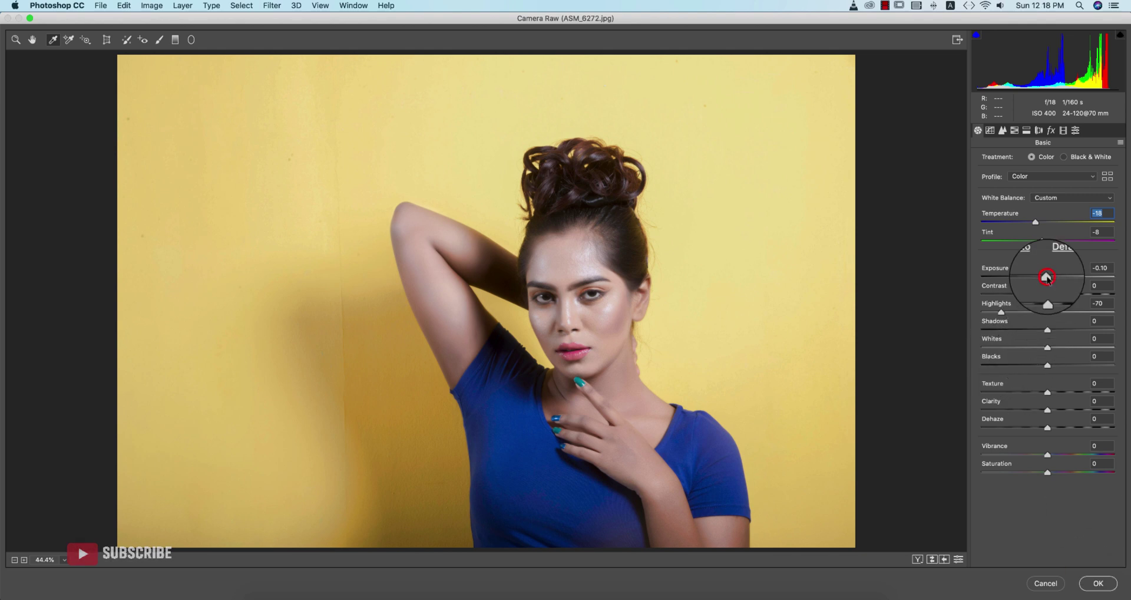
{"action": "left_click", "coordinate": [1044, 278]}
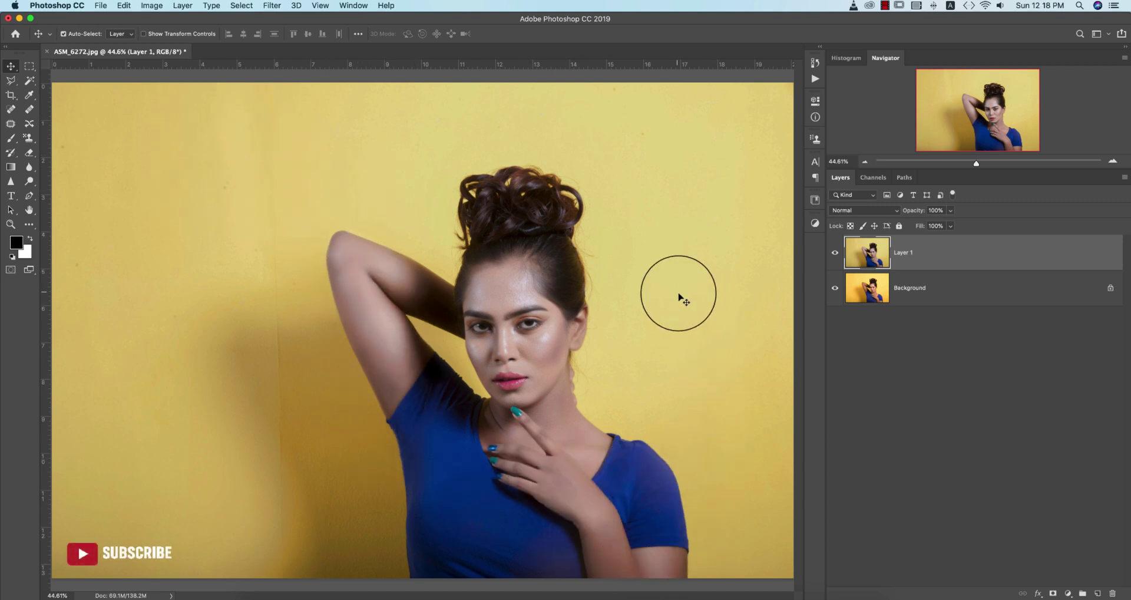
- Select the woman on Layer 1 with the Quick Selection tool, subtracting the background gap between her raised arm and face
{"action": "left_click", "coordinate": [973, 299]}
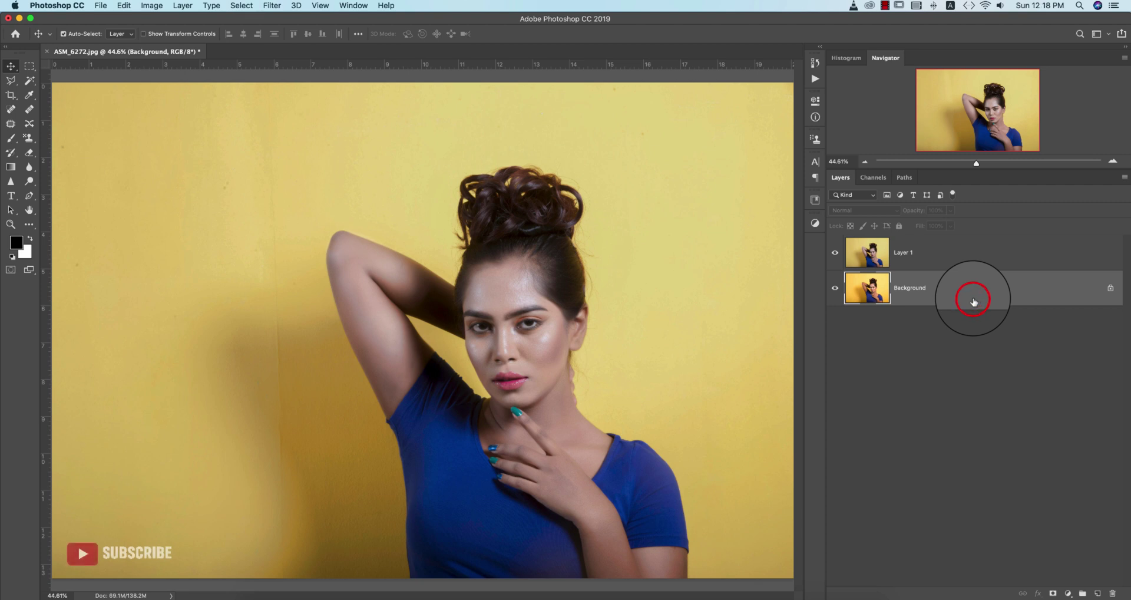
{"action": "left_click", "coordinate": [944, 260]}
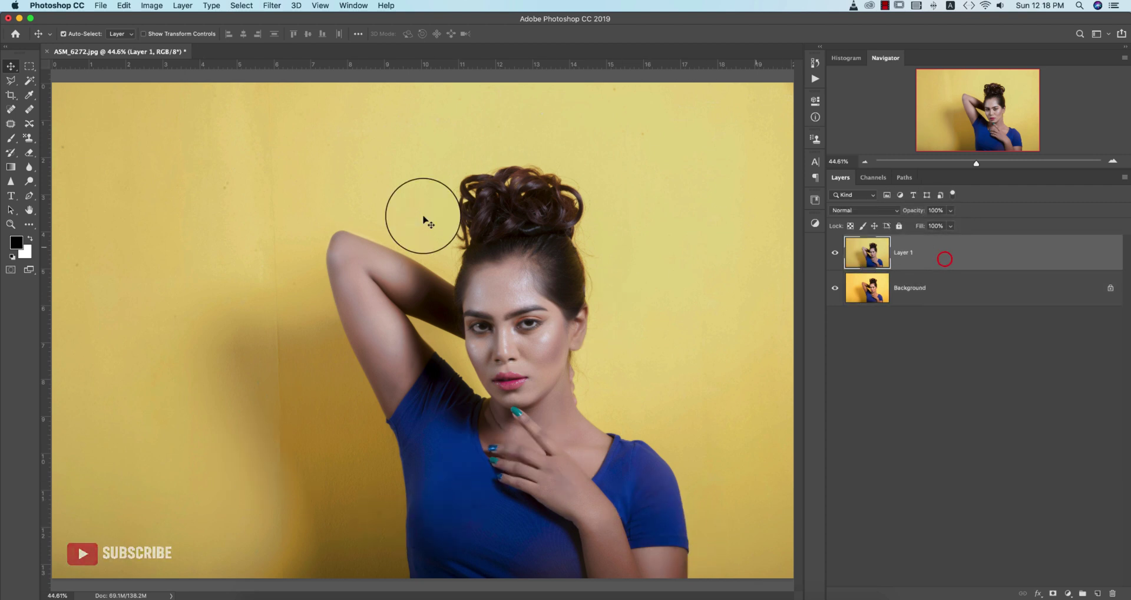
{"action": "left_click", "coordinate": [10, 80]}
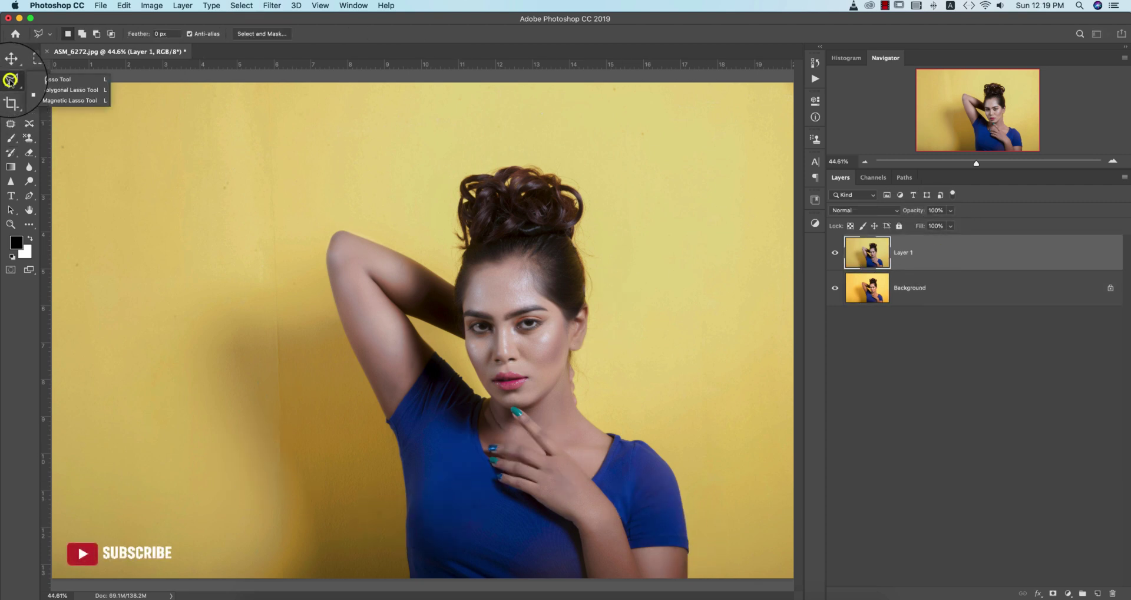
{"action": "left_click", "coordinate": [28, 80]}
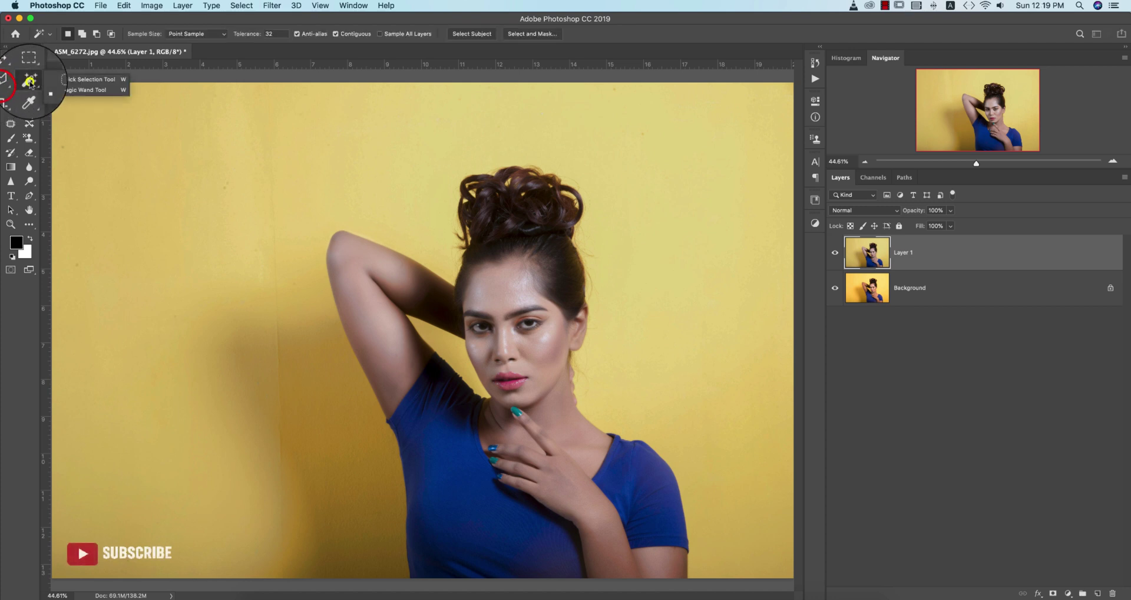
{"action": "left_click", "coordinate": [88, 78]}
{"action": "mouse_move", "coordinate": [521, 200]}
{"action": "left_mouse_down"}
{"action": "mouse_move", "coordinate": [554, 266]}
{"action": "mouse_move", "coordinate": [541, 389]}
{"action": "mouse_move", "coordinate": [558, 413]}
{"action": "mouse_move", "coordinate": [629, 453]}
{"action": "mouse_move", "coordinate": [639, 568]}
{"action": "left_mouse_up"}
{"action": "left_click_drag", "start_coordinate": [411, 408], "coordinate": [367, 313]}
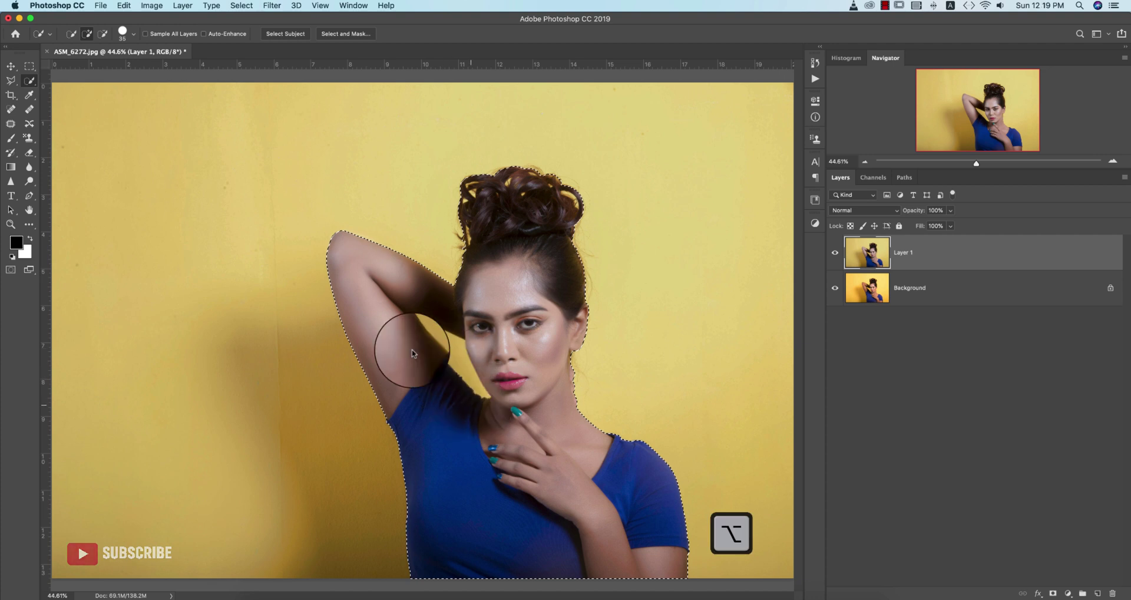
{"action": "left_click", "coordinate": [452, 356], "text": "alt"}
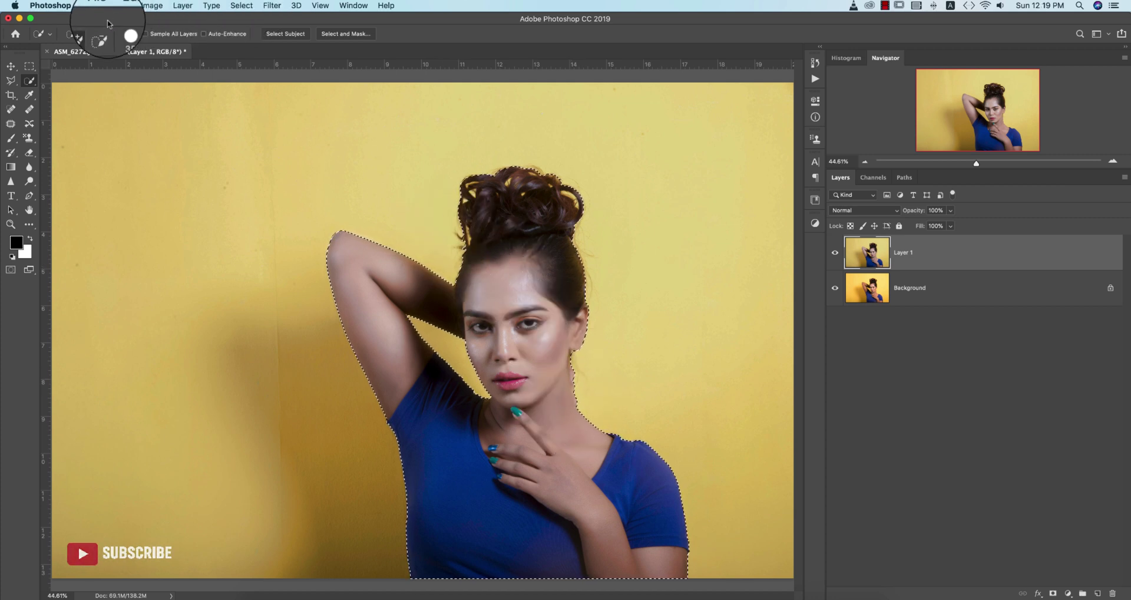
- Open the selection in Select and Mask with the Overlay view and refine the edge through the hair bun
{"action": "left_click", "coordinate": [338, 35]}
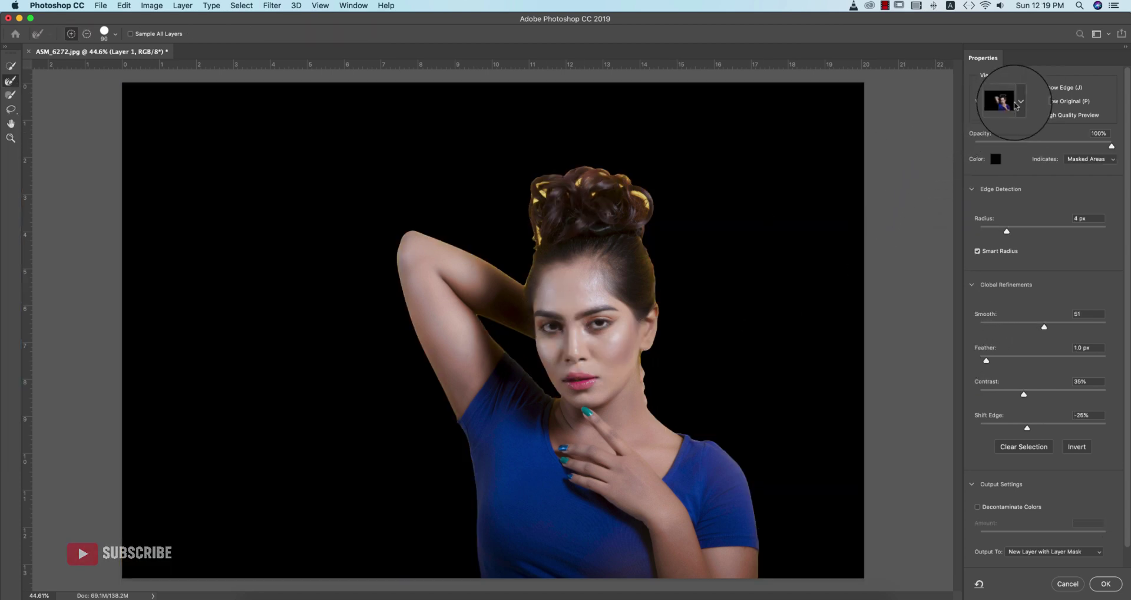
{"action": "left_click", "coordinate": [1018, 103]}
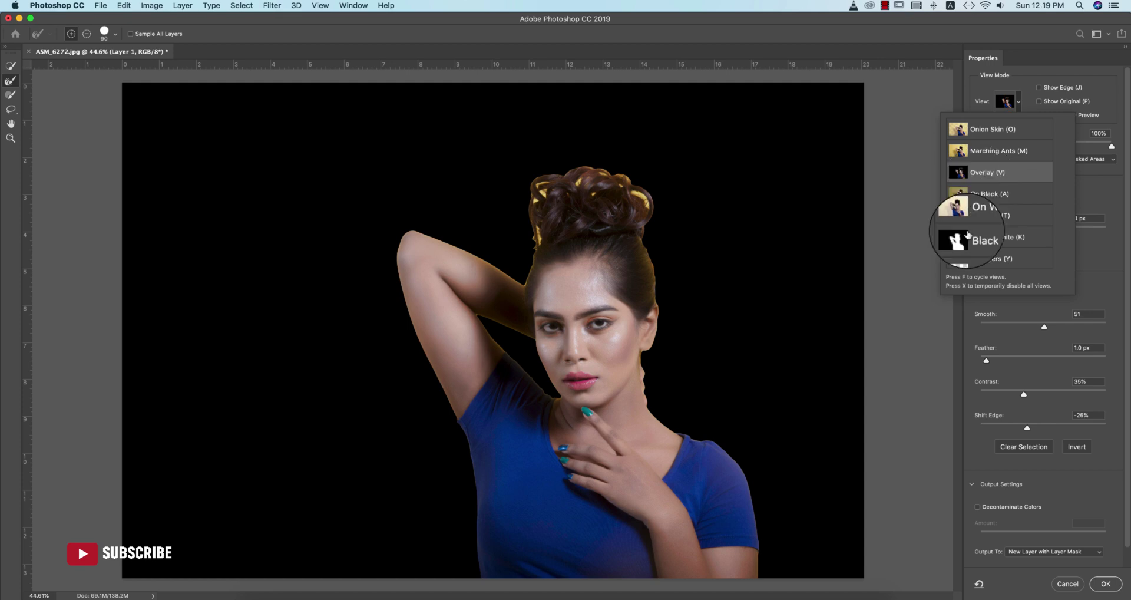
{"action": "left_click", "coordinate": [967, 258]}
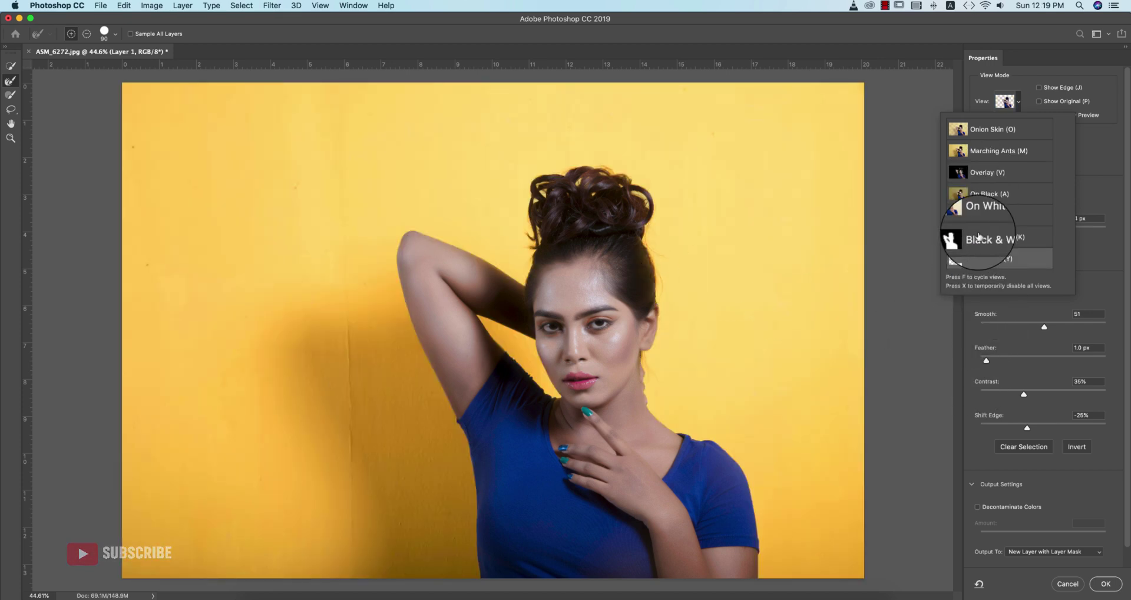
{"action": "left_click", "coordinate": [979, 174]}
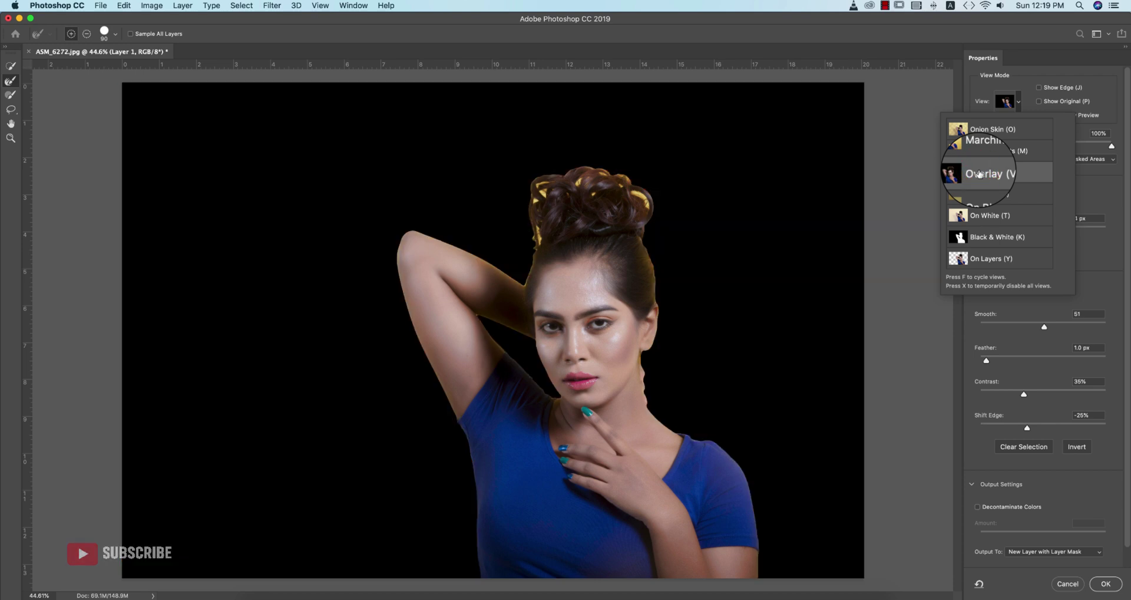
{"action": "left_click", "coordinate": [1025, 71]}
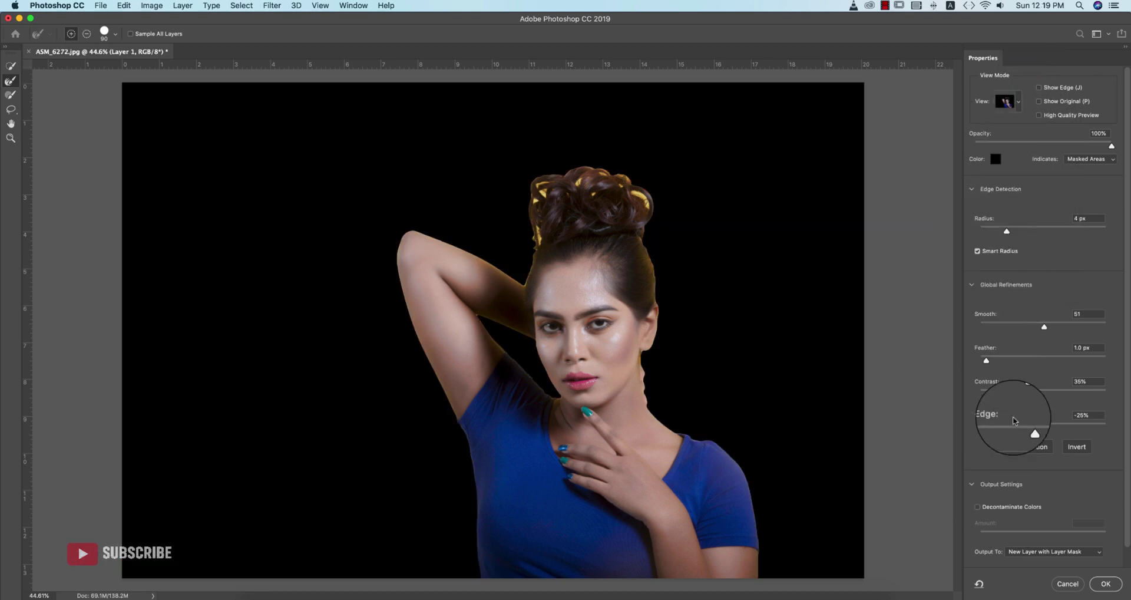
{"action": "mouse_move", "coordinate": [548, 193]}
{"action": "left_mouse_down"}
{"action": "mouse_move", "coordinate": [588, 176]}
{"action": "mouse_move", "coordinate": [632, 198]}
{"action": "left_mouse_up"}
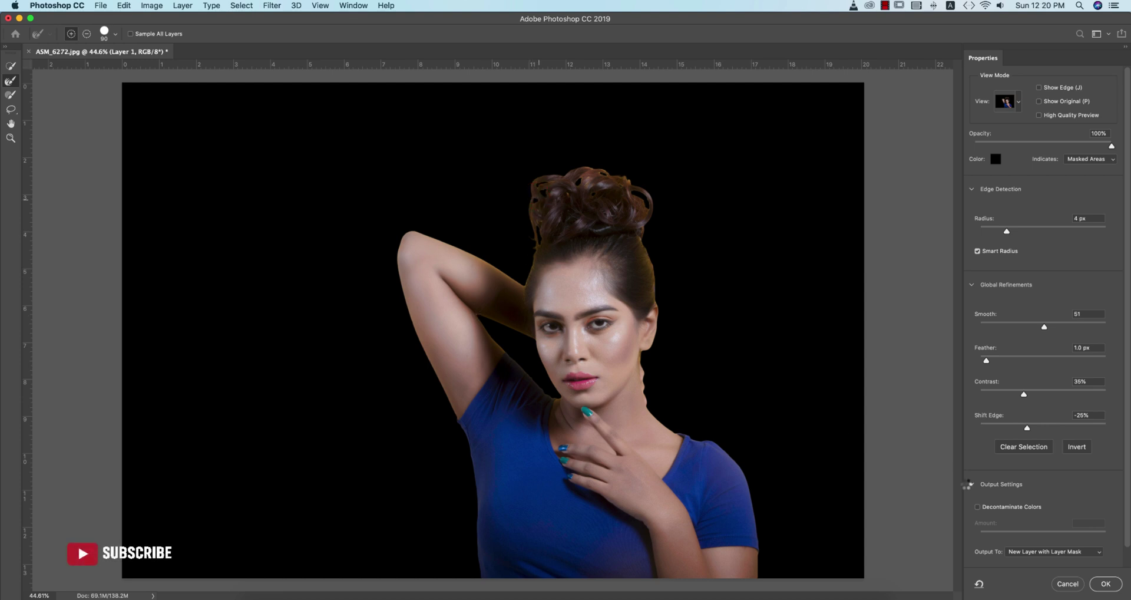
- Set the mask's Radius to 2 px, Feather to 2.1 px, Contrast to 24% and Shift Edge to -62%, with output to New Layer with Layer Mask
{"action": "left_click", "coordinate": [1061, 558]}
{"action": "left_click", "coordinate": [1019, 551]}
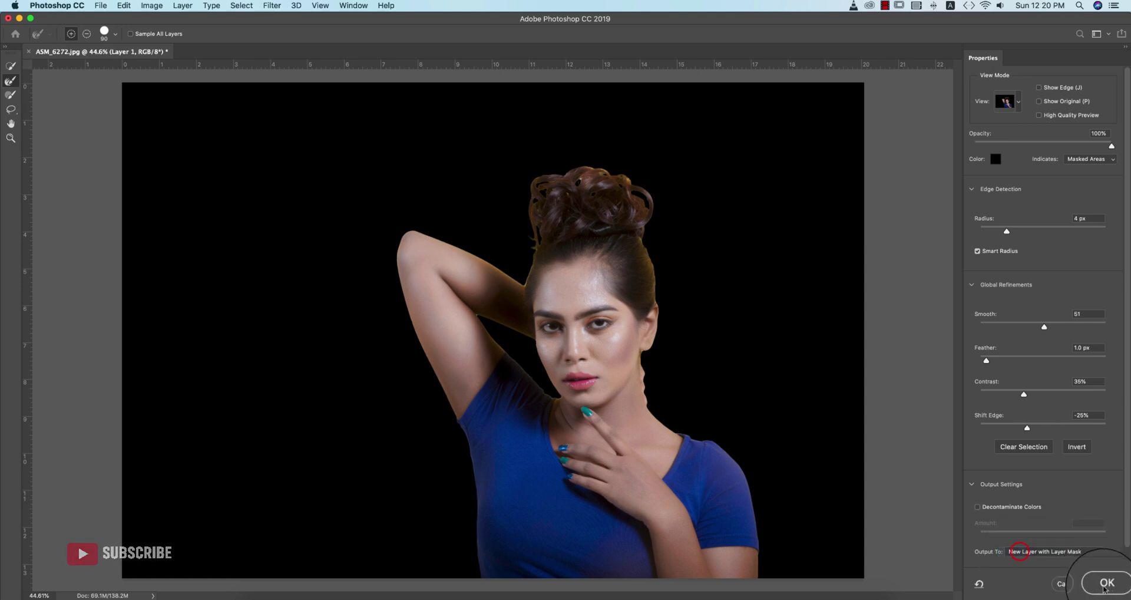
{"action": "left_click_drag", "start_coordinate": [1092, 315], "coordinate": [1044, 313]}
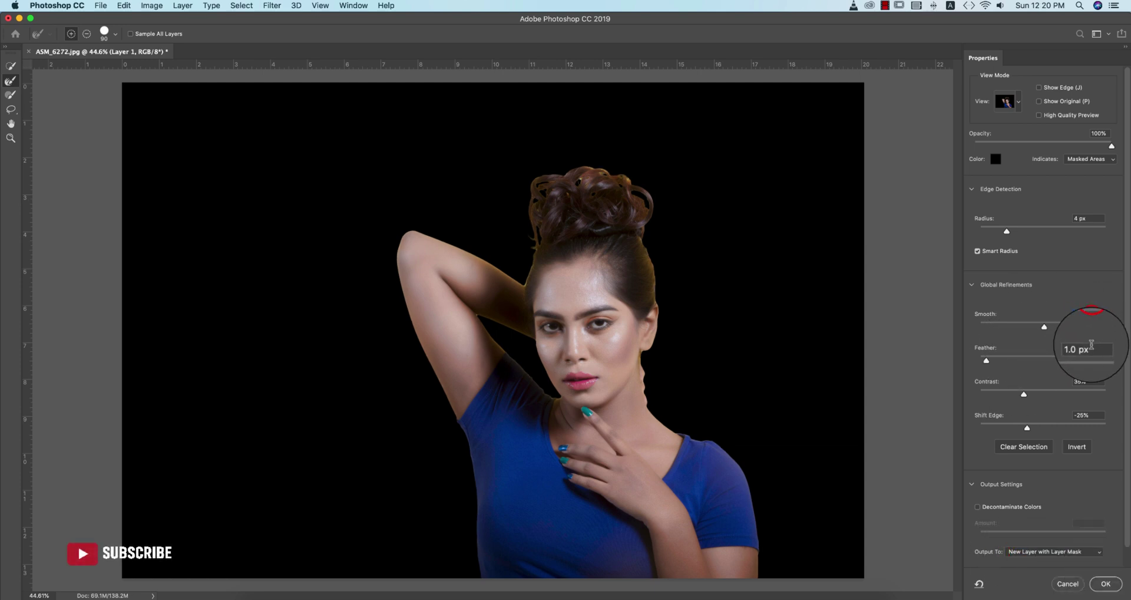
{"action": "left_click", "coordinate": [1094, 346]}
{"action": "left_click", "coordinate": [1092, 380]}
{"action": "left_click", "coordinate": [1094, 414]}
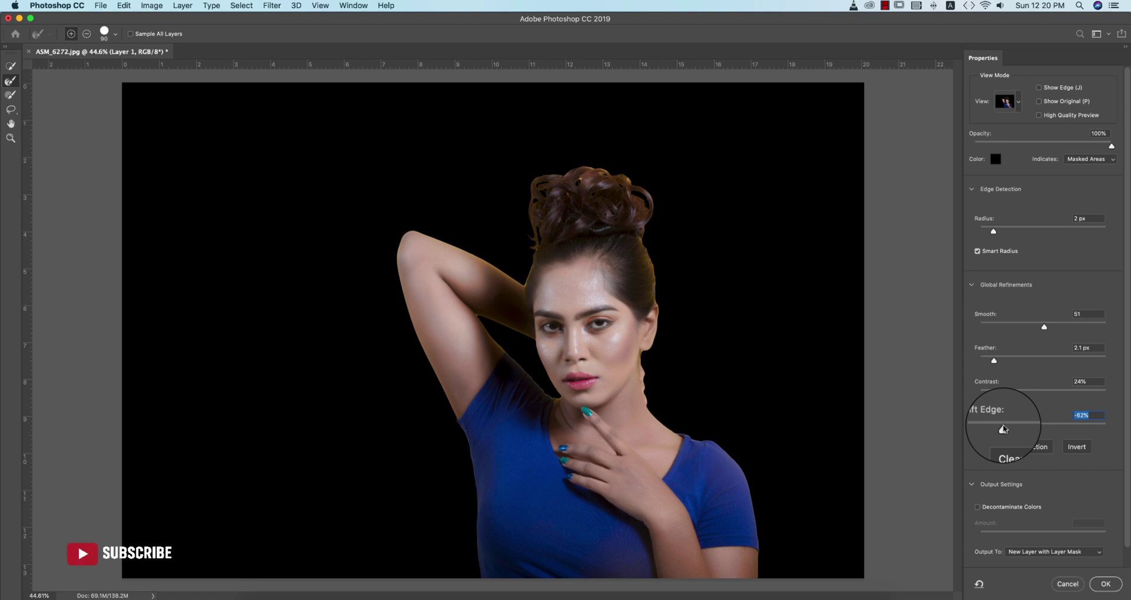
- Try raising the mask's Shift Edge to -26% and undo the change
{"action": "left_click_drag", "start_coordinate": [1003, 429], "coordinate": [1057, 434]}
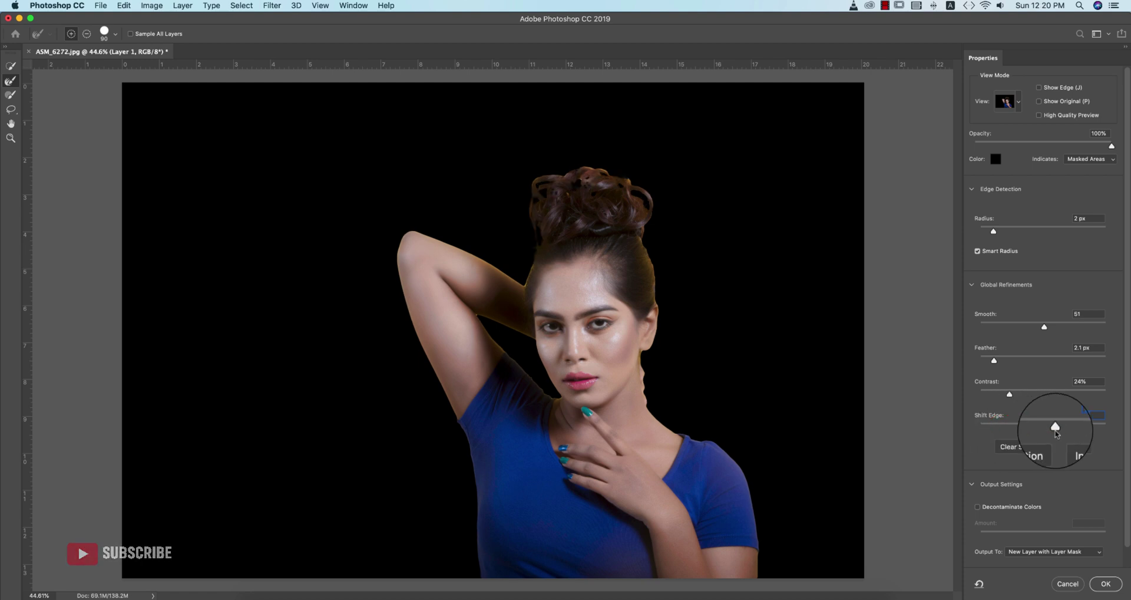
{"action": "left_click_drag", "start_coordinate": [1056, 434], "coordinate": [1027, 429]}
{"action": "key", "text": "super+z"}
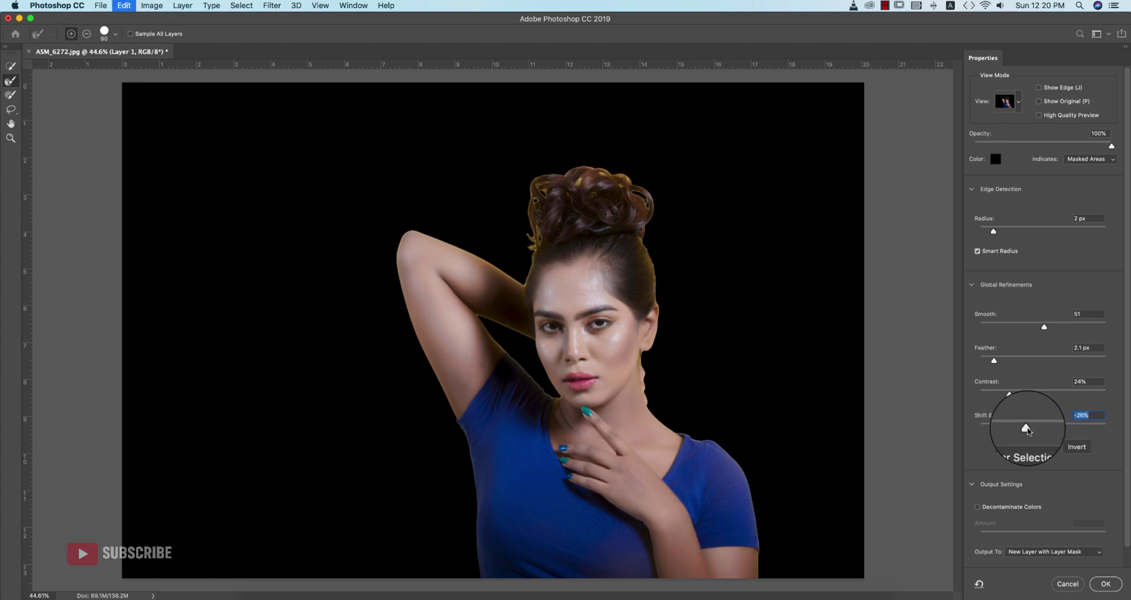
{"action": "key", "text": "super+shift+z"}
{"action": "key", "text": "z"}
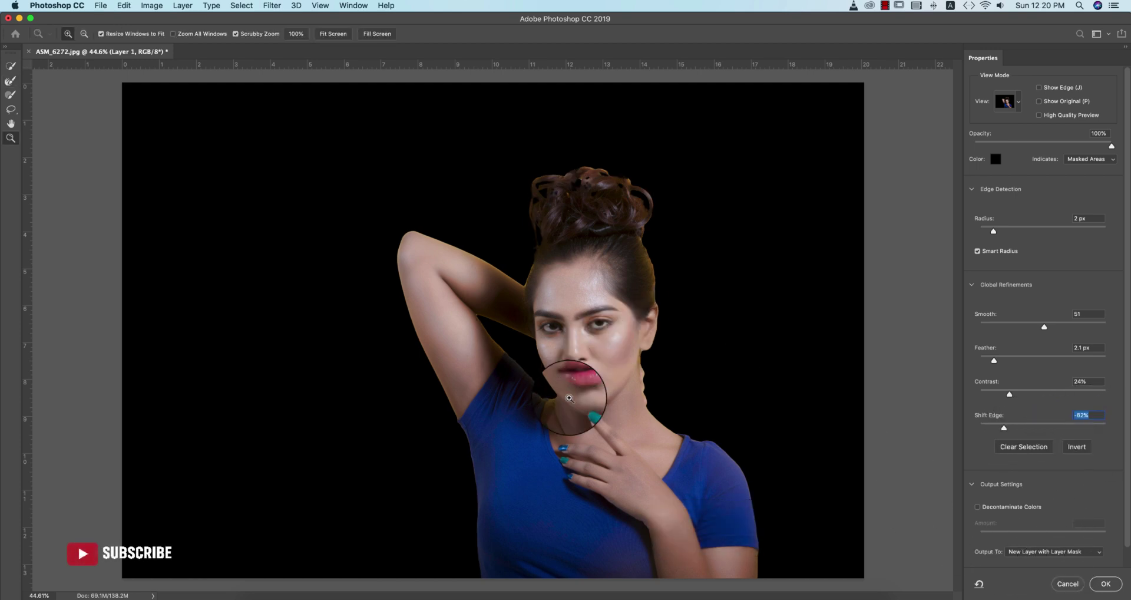
- Output the refined cutout as a new masked layer and hide the Background layer
{"action": "left_click", "coordinate": [1106, 583]}
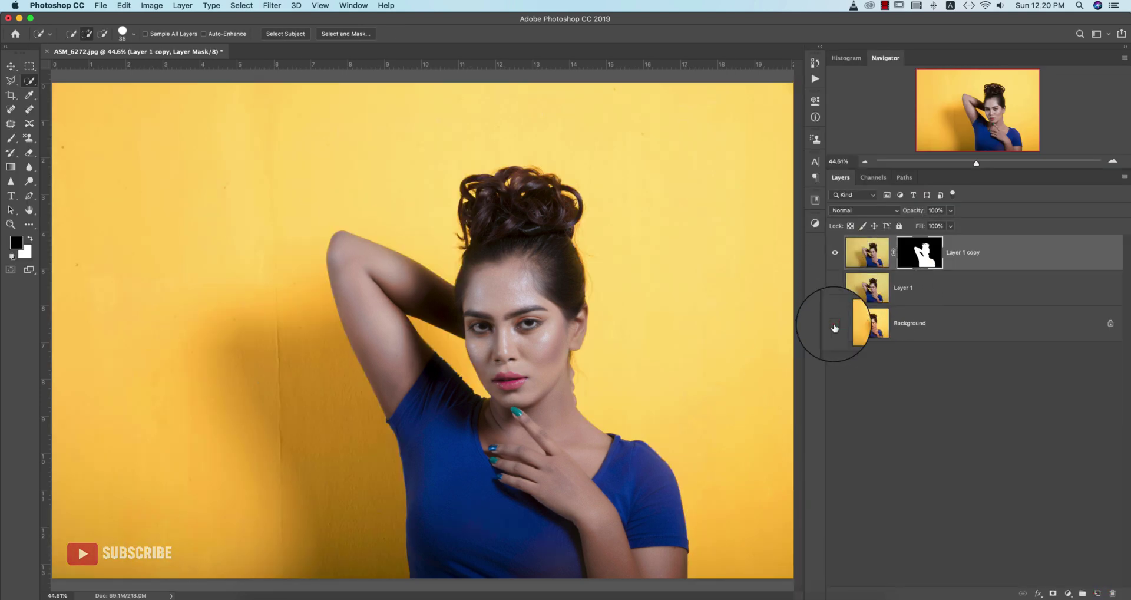
{"action": "left_click", "coordinate": [834, 324]}
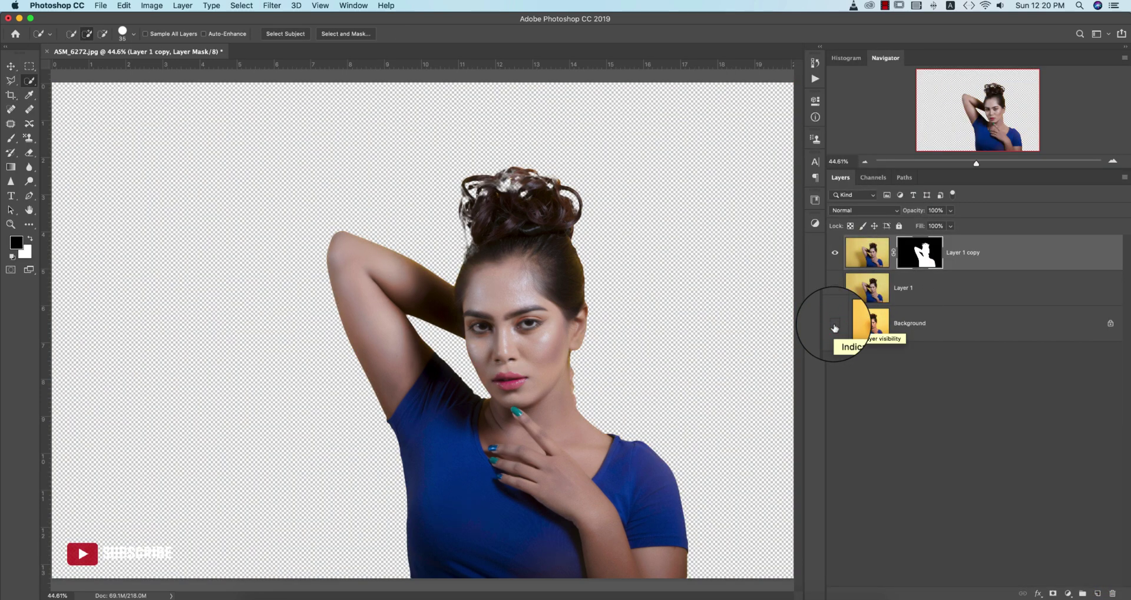
- Make the Background layer visible again beneath the cutout
{"action": "left_click", "coordinate": [835, 324]}
{"action": "left_click", "coordinate": [834, 324]}
{"action": "left_click", "coordinate": [834, 324]}
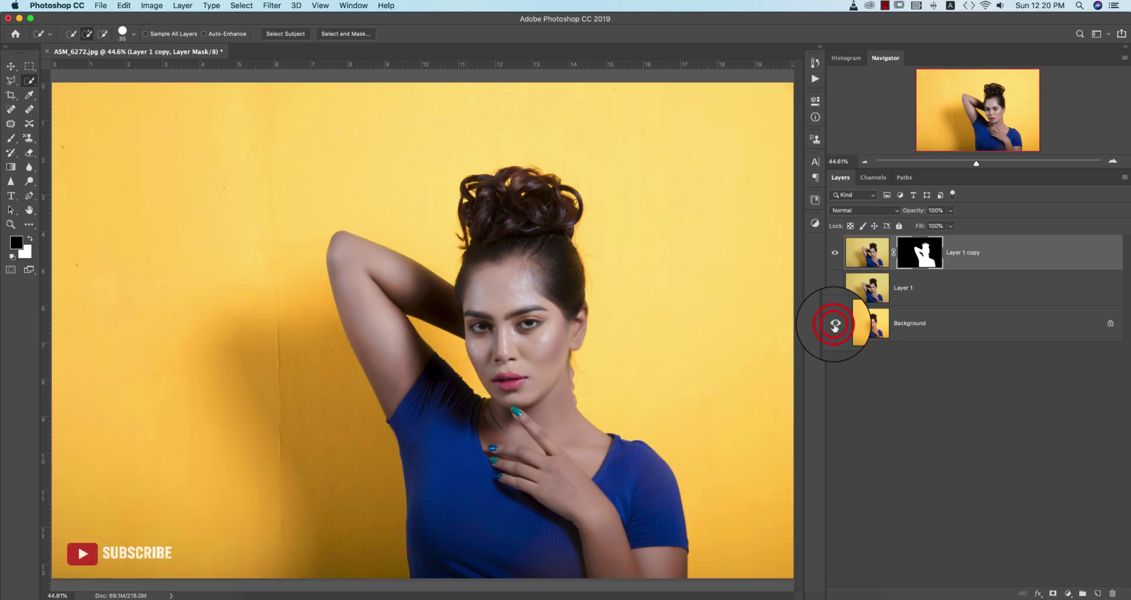
- Add a Solid Color fill layer directly above Layer 1 in yellow fdcd3c
{"action": "scroll", "coordinate": [715, 409], "scroll_direction": "down", "scroll_amount": 1}
{"action": "scroll", "coordinate": [715, 410], "scroll_direction": "down", "scroll_amount": 10}
{"action": "scroll", "coordinate": [714, 411], "scroll_direction": "up", "scroll_amount": 4}
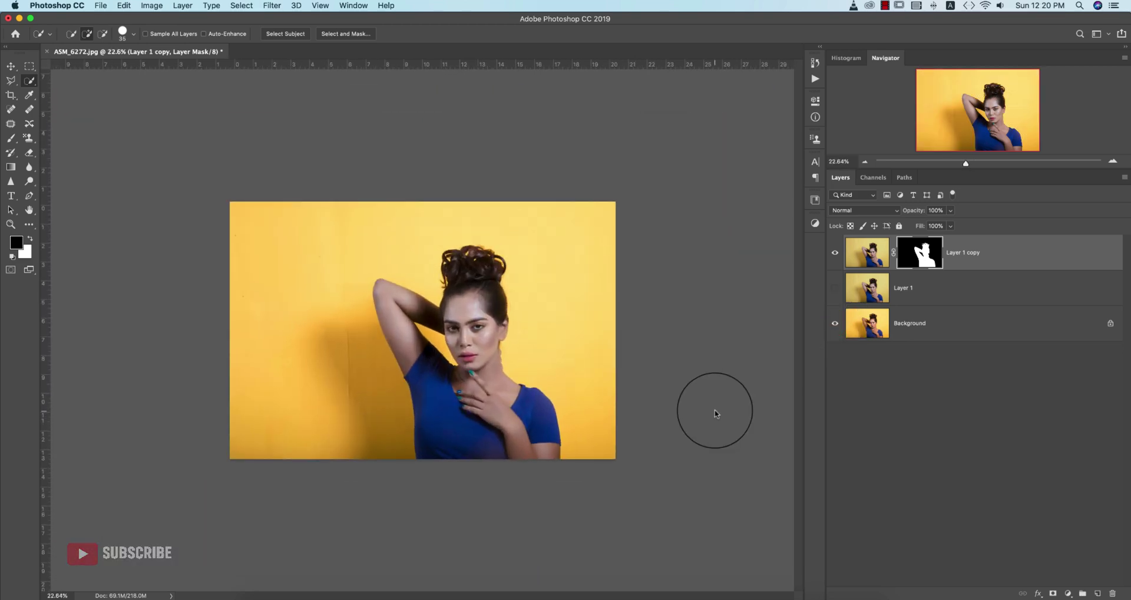
{"action": "scroll", "coordinate": [714, 410], "scroll_direction": "up", "scroll_amount": 2}
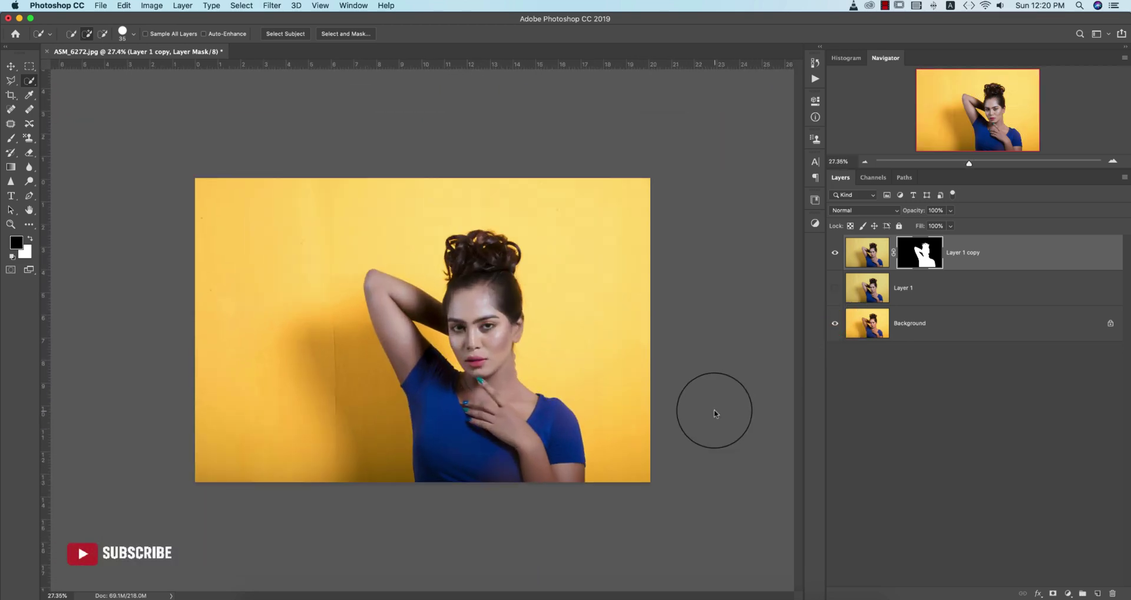
{"action": "left_click", "coordinate": [1023, 289]}
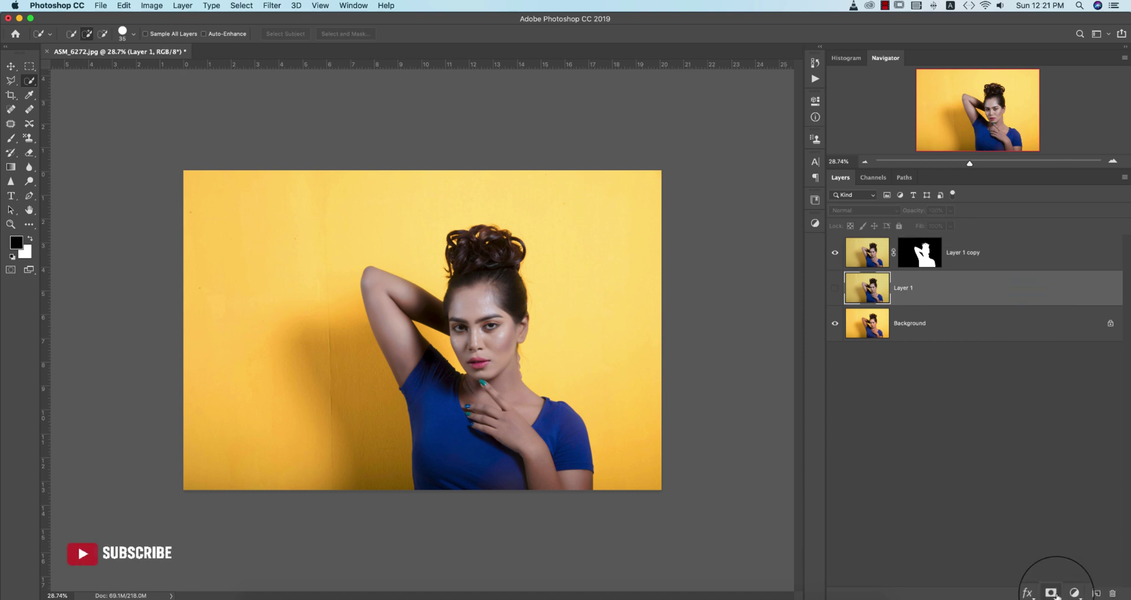
{"action": "left_click", "coordinate": [1068, 593]}
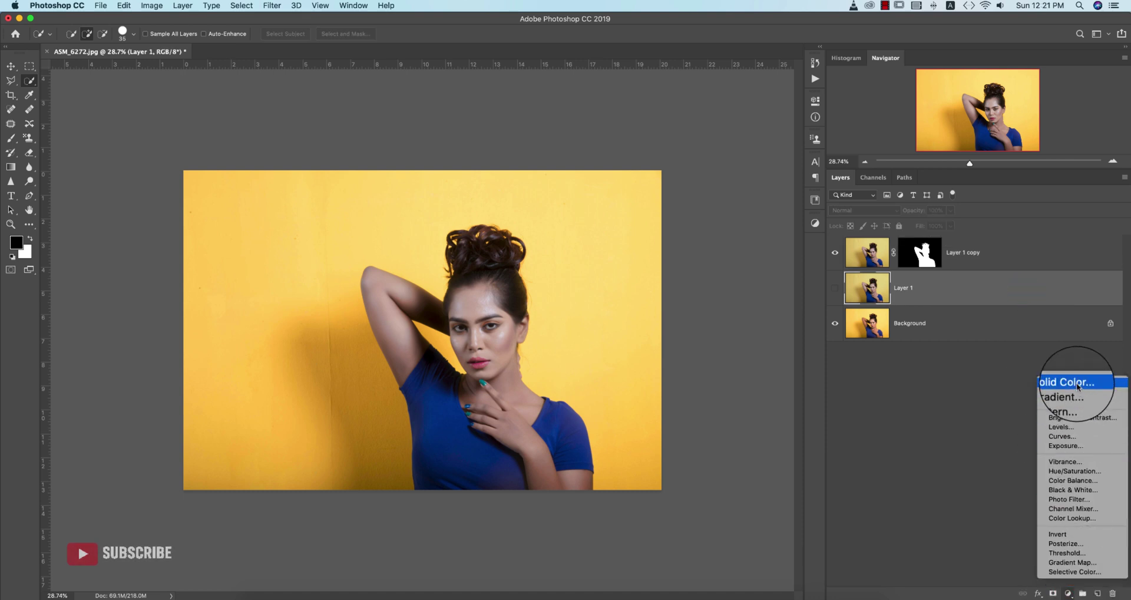
{"action": "left_click", "coordinate": [1077, 385]}
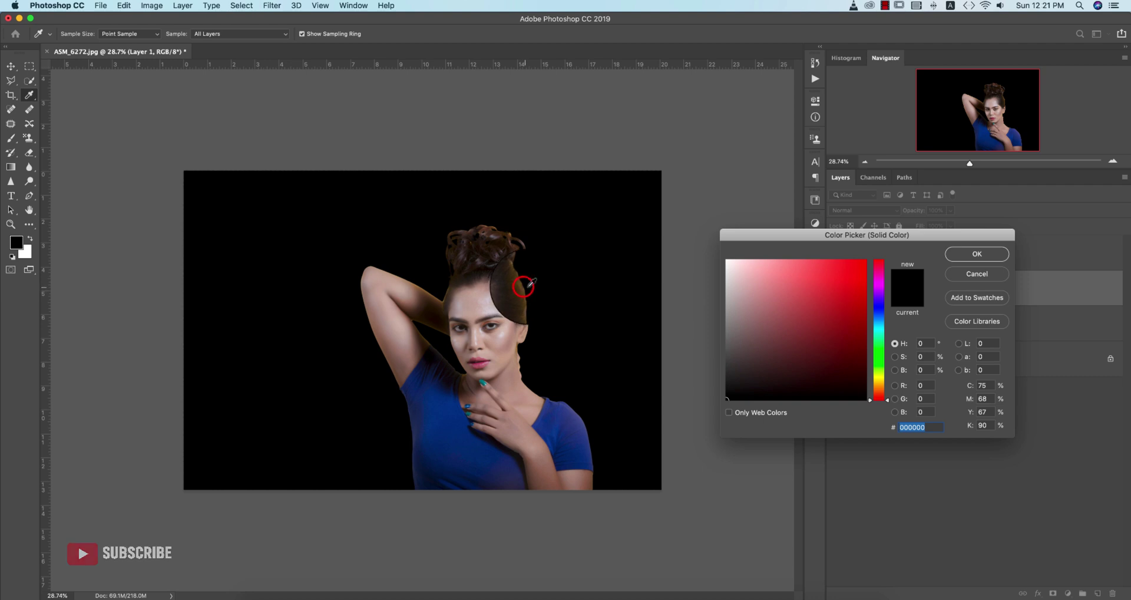
{"action": "left_click", "coordinate": [879, 381]}
{"action": "left_click", "coordinate": [815, 276]}
{"action": "mouse_move", "coordinate": [822, 262]}
{"action": "left_mouse_down"}
{"action": "mouse_move", "coordinate": [844, 270]}
{"action": "mouse_move", "coordinate": [833, 262]}
{"action": "left_mouse_up"}
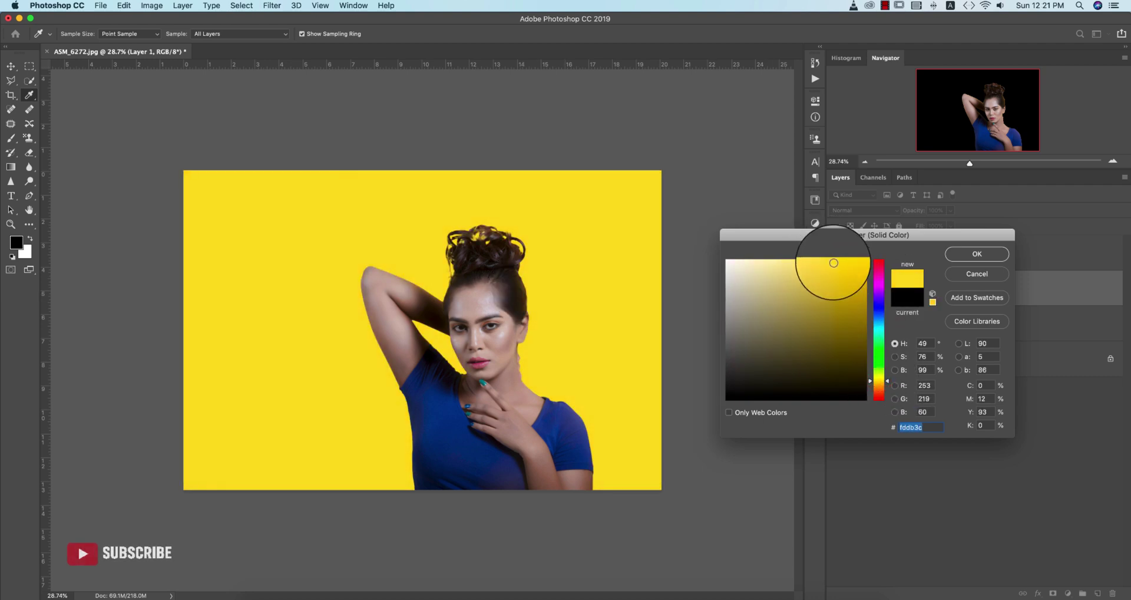
{"action": "left_click_drag", "start_coordinate": [874, 381], "coordinate": [876, 383]}
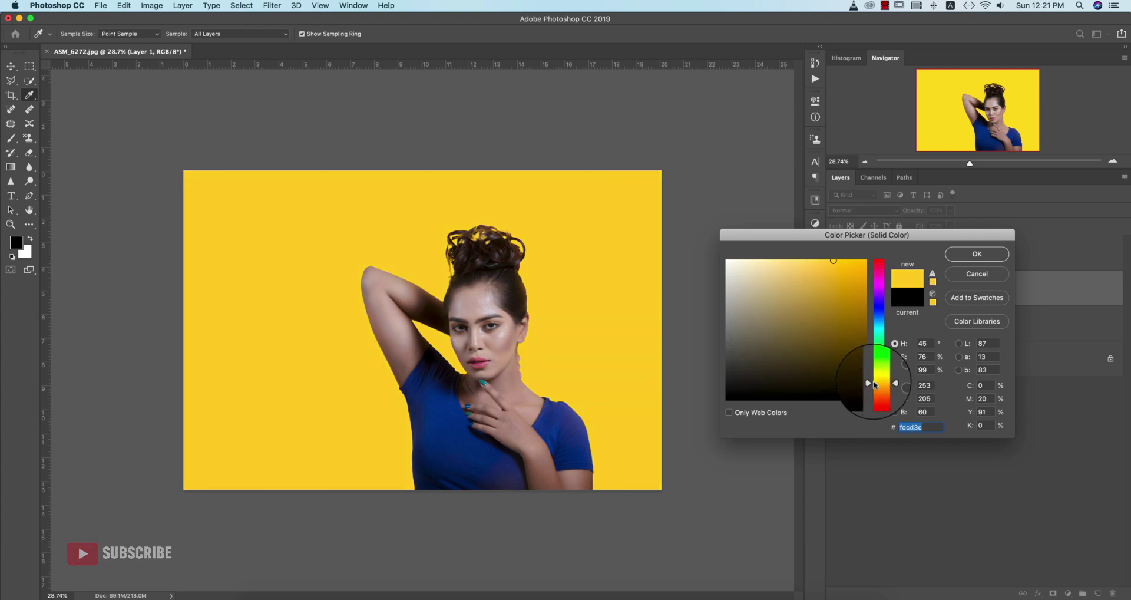
{"action": "left_click", "coordinate": [975, 254]}
- Target the Layer 1 copy mask and prepare a soft white Brush for restoring hair around the bun
{"action": "left_click", "coordinate": [914, 253]}
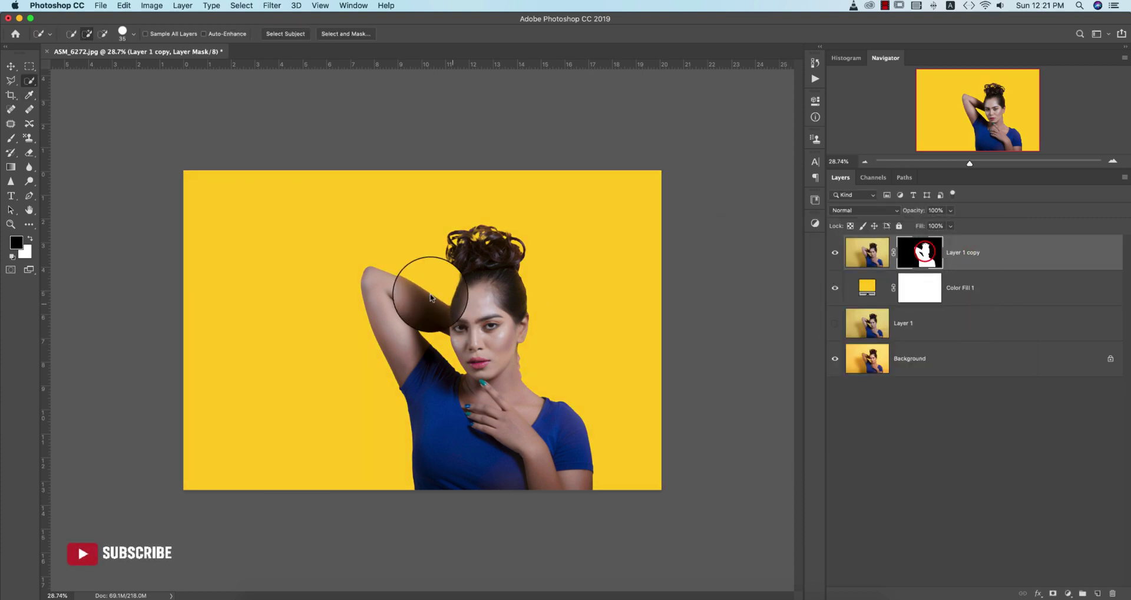
{"action": "scroll", "coordinate": [442, 274], "scroll_direction": "up", "scroll_amount": 10}
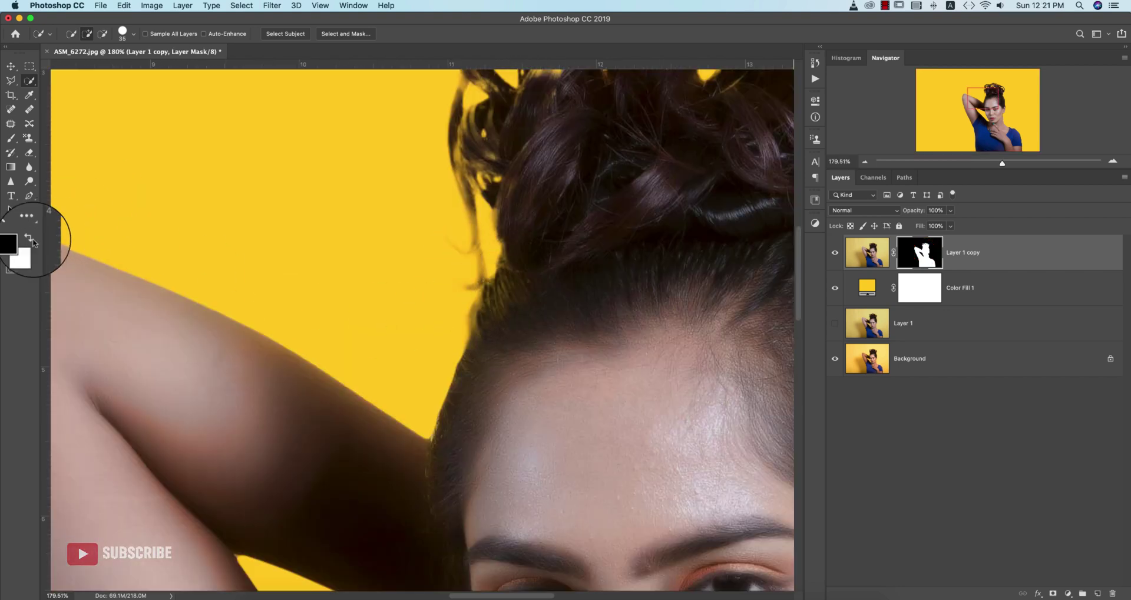
{"action": "left_click", "coordinate": [29, 239]}
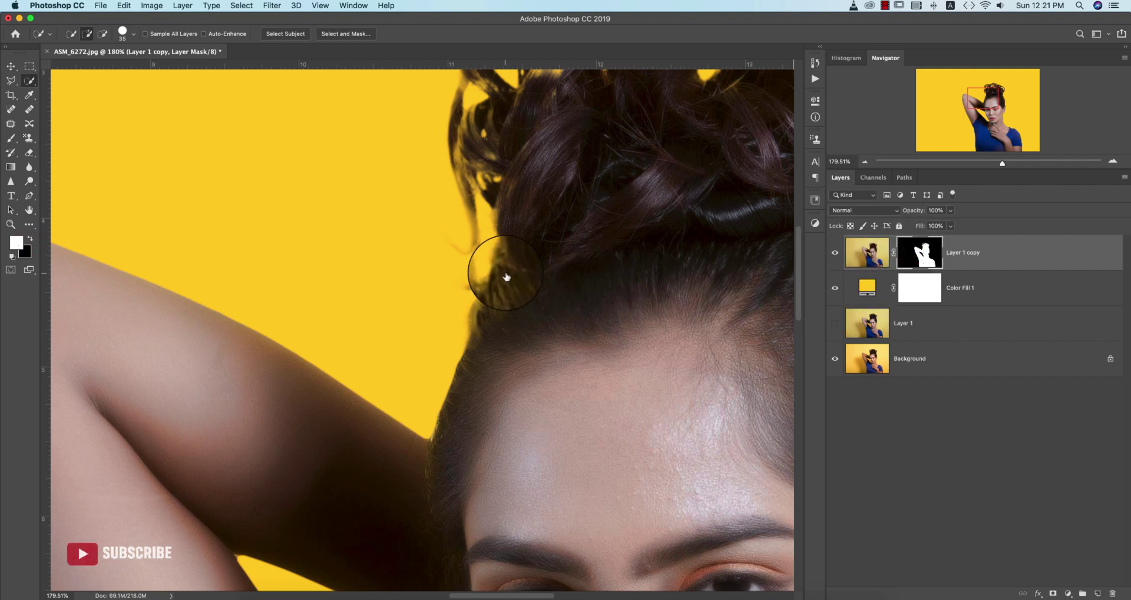
{"action": "right_click", "coordinate": [457, 239]}
{"action": "left_click", "coordinate": [661, 237]}
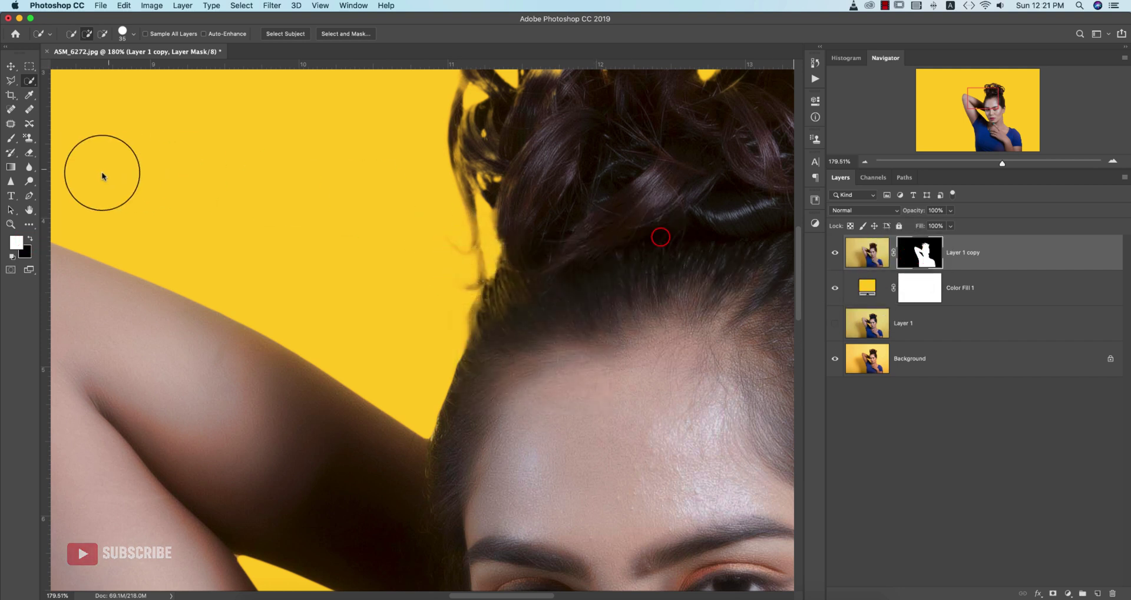
{"action": "left_click", "coordinate": [10, 138]}
{"action": "right_click", "coordinate": [429, 237]}
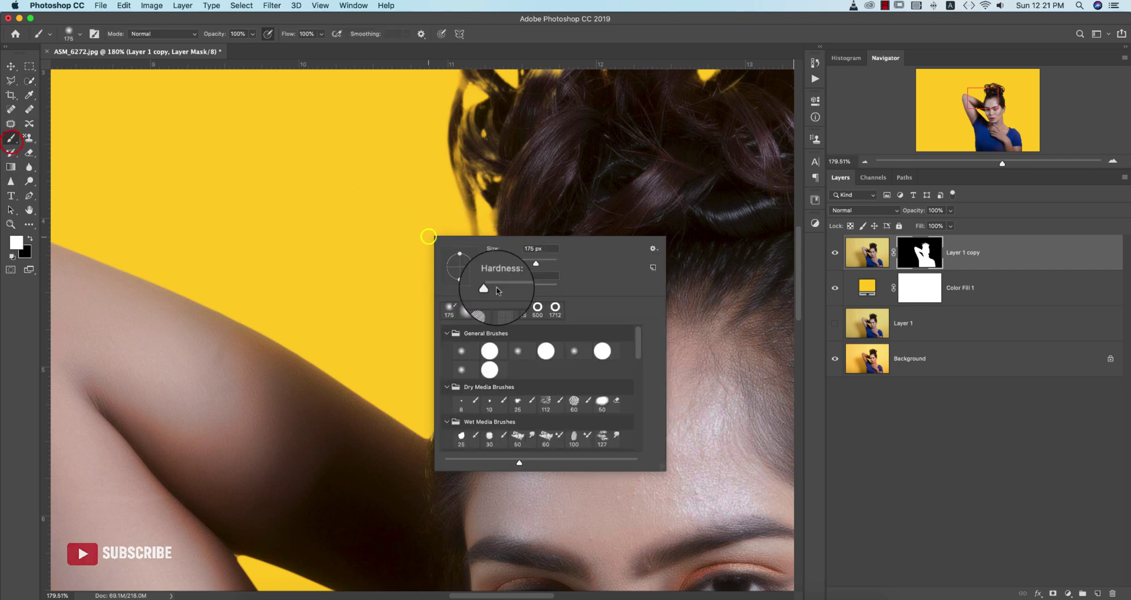
{"action": "left_click", "coordinate": [468, 311]}
{"action": "left_click", "coordinate": [663, 47]}
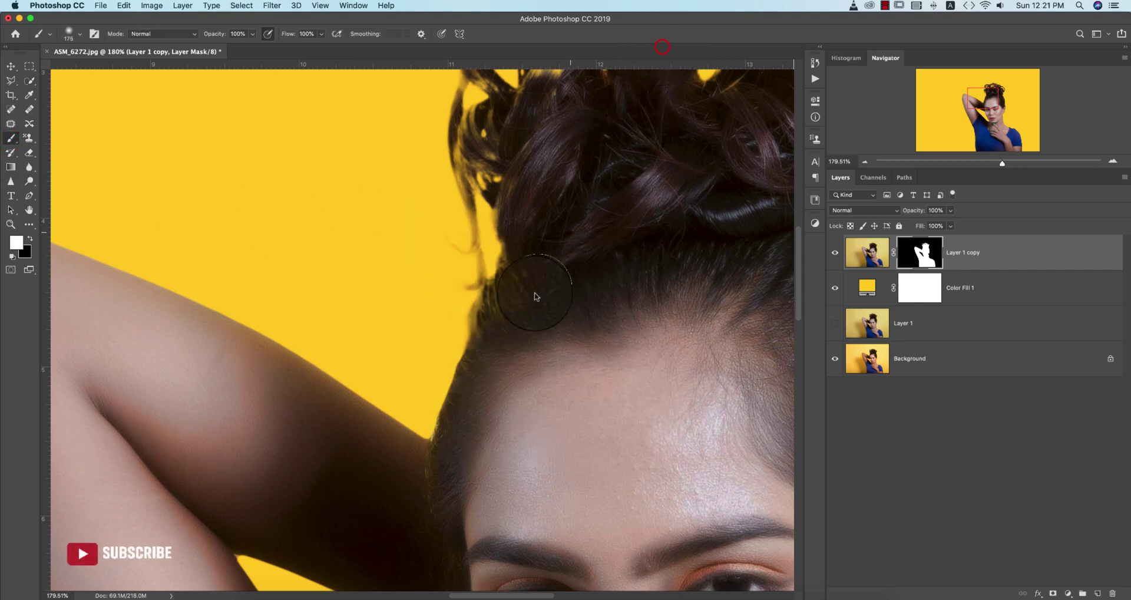
- Paint white on the mask with a 150 px brush to restore hair along the hairline below the bun, undoing any stray stroke
{"action": "left_click_drag", "start_coordinate": [490, 287], "coordinate": [499, 290]}
{"action": "left_click_drag", "start_coordinate": [481, 329], "coordinate": [489, 323]}
{"action": "left_click", "coordinate": [463, 383]}
{"action": "key", "text": "super+z"}
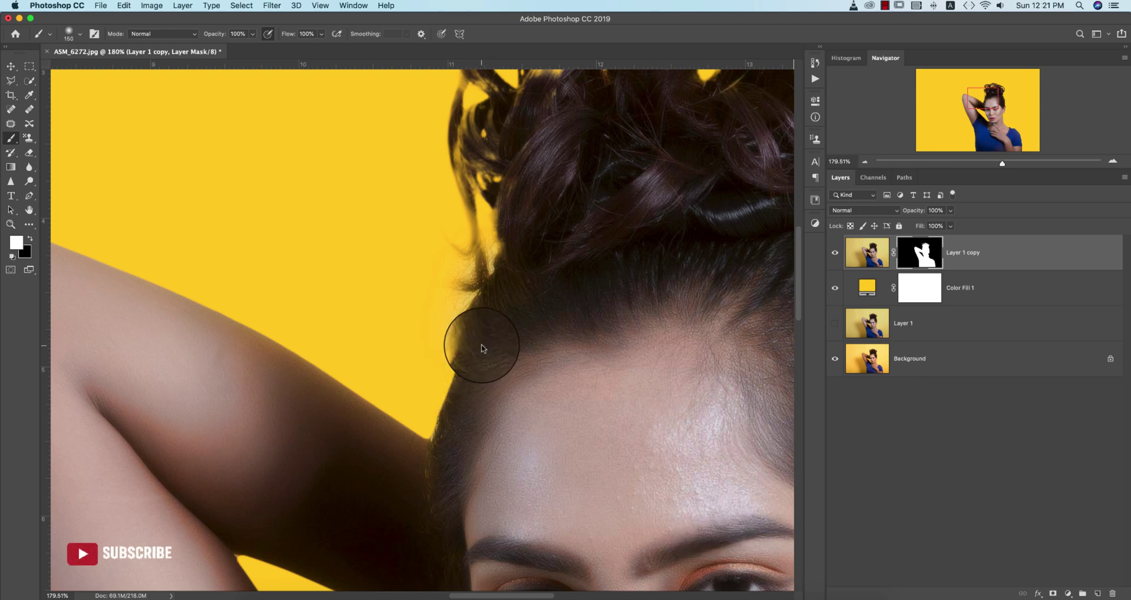
{"action": "left_click_drag", "start_coordinate": [631, 277], "coordinate": [494, 450]}
{"action": "mouse_move", "coordinate": [575, 190]}
{"action": "left_mouse_down"}
{"action": "mouse_move", "coordinate": [539, 221]}
{"action": "mouse_move", "coordinate": [529, 273]}
{"action": "mouse_move", "coordinate": [546, 266]}
{"action": "mouse_move", "coordinate": [551, 188]}
{"action": "mouse_move", "coordinate": [568, 164]}
{"action": "mouse_move", "coordinate": [521, 173]}
{"action": "mouse_move", "coordinate": [446, 218]}
{"action": "mouse_move", "coordinate": [445, 256]}
{"action": "mouse_move", "coordinate": [537, 171]}
{"action": "mouse_move", "coordinate": [340, 189]}
{"action": "mouse_move", "coordinate": [314, 239]}
{"action": "mouse_move", "coordinate": [408, 321]}
{"action": "left_mouse_up"}
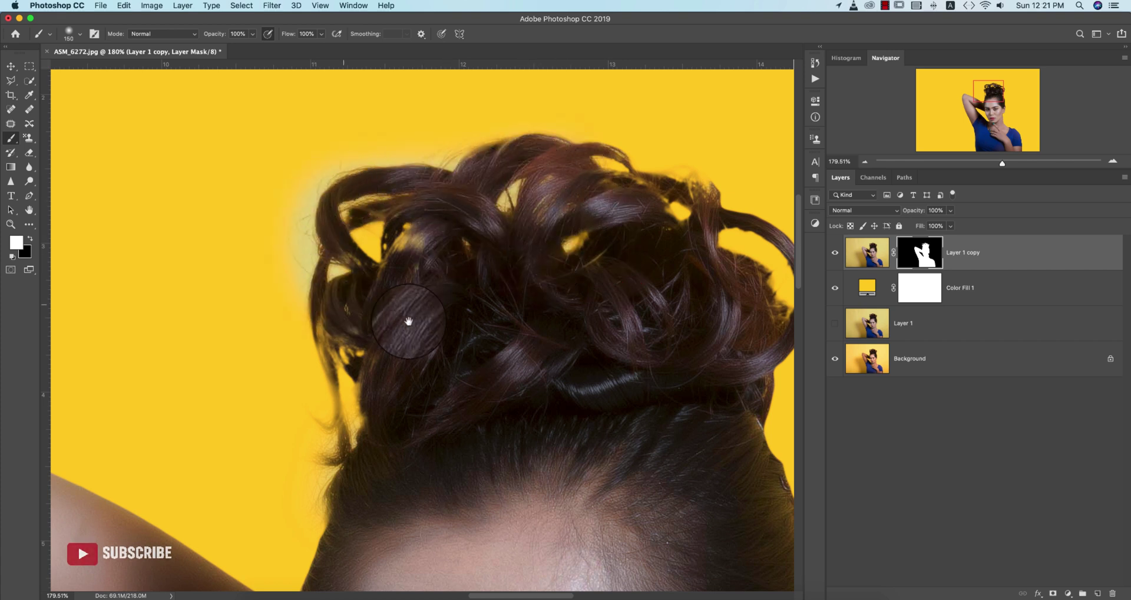
- Undo the last mask stroke and paint white around the bun to bring back its curls and loose strands
{"action": "key", "text": "super+z"}
{"action": "left_click", "coordinate": [507, 240]}
{"action": "left_click", "coordinate": [502, 205]}
{"action": "mouse_move", "coordinate": [542, 203]}
{"action": "left_mouse_down"}
{"action": "mouse_move", "coordinate": [576, 241]}
{"action": "mouse_move", "coordinate": [691, 234]}
{"action": "mouse_move", "coordinate": [684, 211]}
{"action": "mouse_move", "coordinate": [712, 255]}
{"action": "mouse_move", "coordinate": [541, 234]}
{"action": "left_mouse_up"}
{"action": "mouse_move", "coordinate": [559, 218]}
{"action": "left_mouse_down"}
{"action": "mouse_move", "coordinate": [621, 249]}
{"action": "mouse_move", "coordinate": [626, 280]}
{"action": "mouse_move", "coordinate": [594, 324]}
{"action": "mouse_move", "coordinate": [543, 351]}
{"action": "left_mouse_up"}
{"action": "left_click_drag", "start_coordinate": [474, 306], "coordinate": [590, 336]}
{"action": "mouse_move", "coordinate": [651, 229]}
{"action": "left_mouse_down"}
{"action": "mouse_move", "coordinate": [617, 189]}
{"action": "mouse_move", "coordinate": [572, 194]}
{"action": "mouse_move", "coordinate": [583, 189]}
{"action": "mouse_move", "coordinate": [511, 161]}
{"action": "mouse_move", "coordinate": [406, 183]}
{"action": "mouse_move", "coordinate": [382, 214]}
{"action": "mouse_move", "coordinate": [327, 198]}
{"action": "mouse_move", "coordinate": [295, 218]}
{"action": "mouse_move", "coordinate": [287, 251]}
{"action": "mouse_move", "coordinate": [298, 284]}
{"action": "mouse_move", "coordinate": [298, 239]}
{"action": "mouse_move", "coordinate": [287, 249]}
{"action": "mouse_move", "coordinate": [274, 336]}
{"action": "mouse_move", "coordinate": [290, 453]}
{"action": "mouse_move", "coordinate": [261, 416]}
{"action": "mouse_move", "coordinate": [250, 454]}
{"action": "mouse_move", "coordinate": [281, 467]}
{"action": "left_mouse_up"}
{"action": "left_click_drag", "start_coordinate": [314, 433], "coordinate": [341, 391]}
{"action": "mouse_move", "coordinate": [430, 151]}
{"action": "left_mouse_down"}
{"action": "mouse_move", "coordinate": [391, 171]}
{"action": "mouse_move", "coordinate": [401, 188]}
{"action": "mouse_move", "coordinate": [431, 182]}
{"action": "mouse_move", "coordinate": [438, 138]}
{"action": "mouse_move", "coordinate": [533, 156]}
{"action": "mouse_move", "coordinate": [503, 125]}
{"action": "left_mouse_up"}
{"action": "left_click_drag", "start_coordinate": [504, 177], "coordinate": [497, 278]}
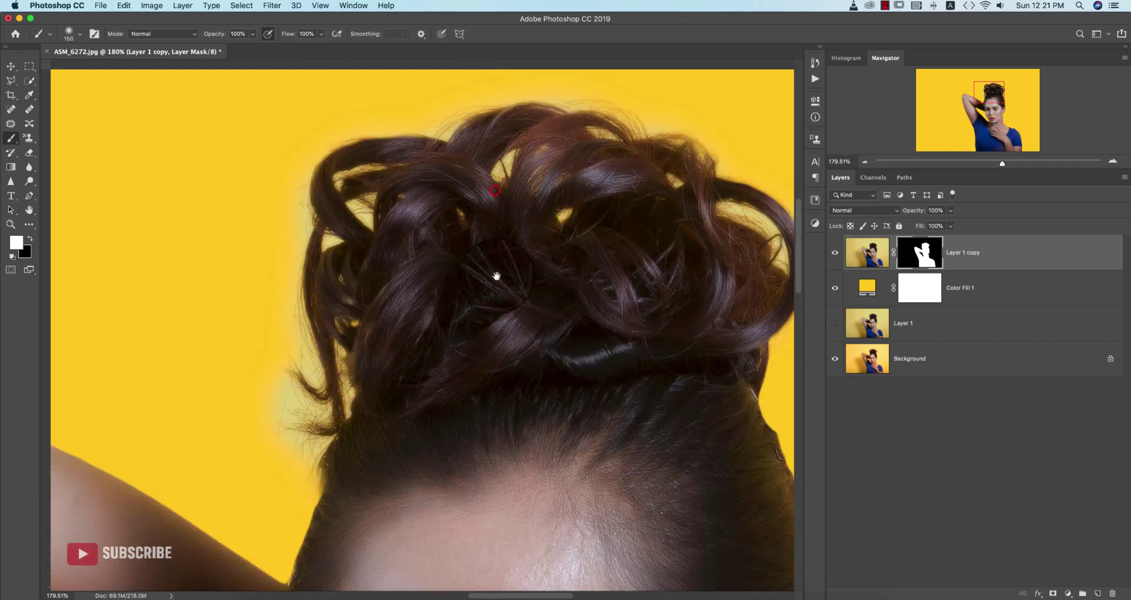
- Paint white on the mask to restore fine hairs along the hairline near the raised arm
{"action": "left_click_drag", "start_coordinate": [583, 222], "coordinate": [552, 230]}
{"action": "left_click_drag", "start_coordinate": [507, 377], "coordinate": [582, 175]}
{"action": "left_click_drag", "start_coordinate": [409, 321], "coordinate": [401, 348]}
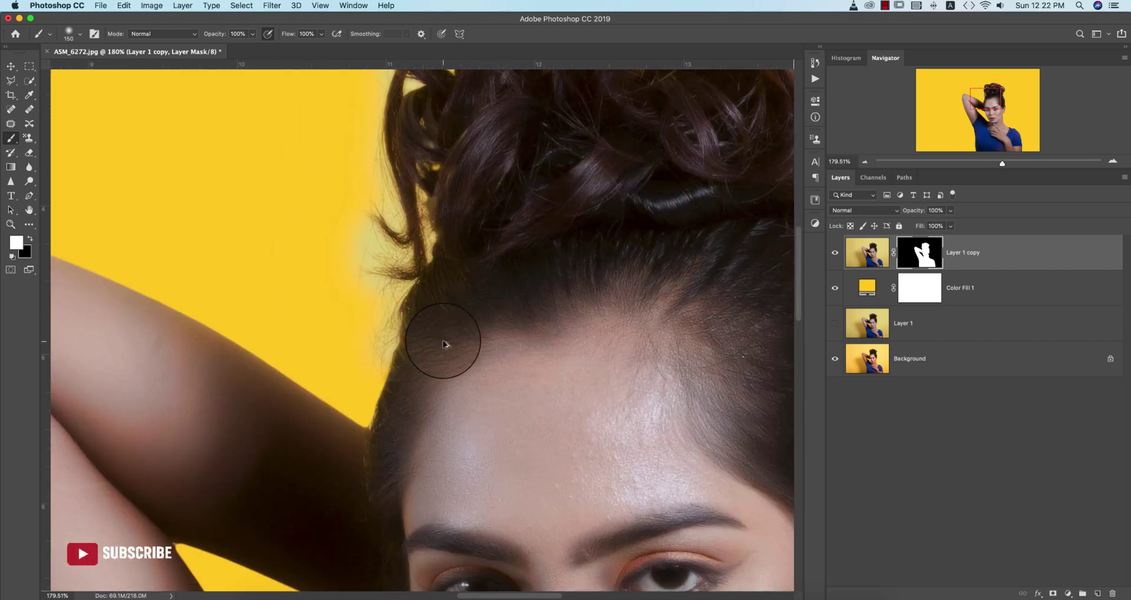
{"action": "scroll", "coordinate": [454, 343], "scroll_direction": "right", "scroll_amount": 3}
{"action": "scroll", "coordinate": [575, 353], "scroll_direction": "down", "scroll_amount": 1}
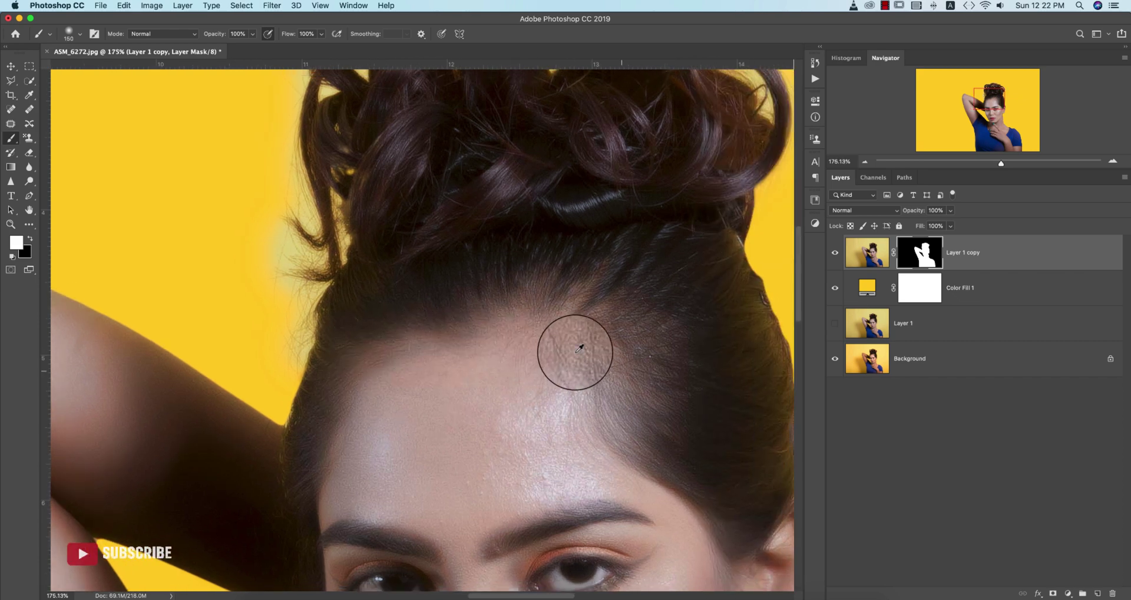
- Hide Layer 1 copy and Color Fill 1, and sample a new fill color from the photo's yellow wall
{"action": "key", "text": "super+0"}
{"action": "left_click", "coordinate": [835, 254]}
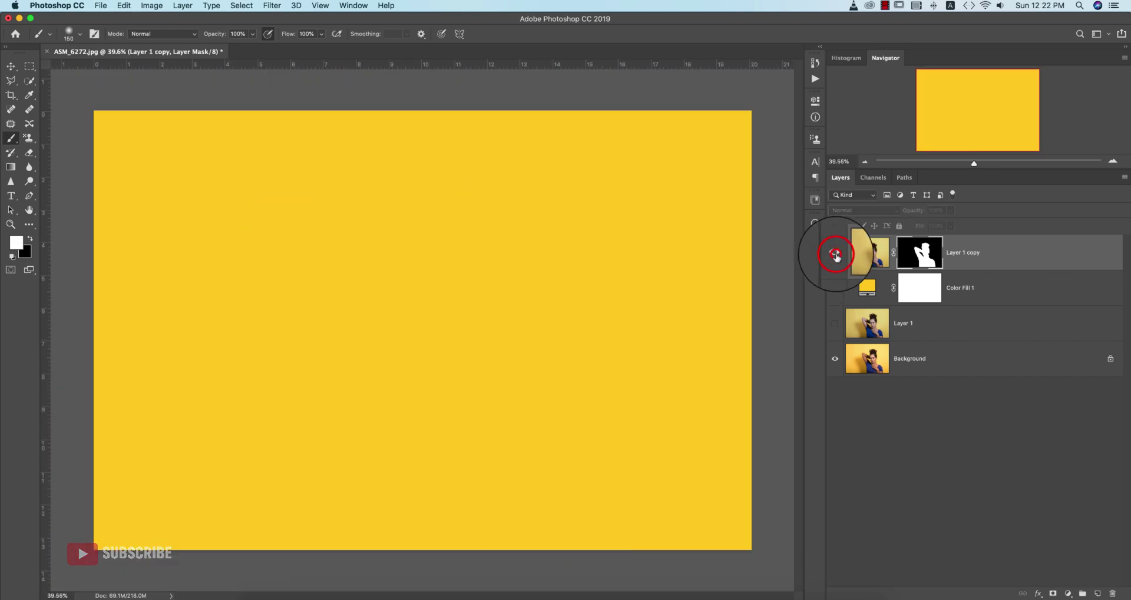
{"action": "left_click", "coordinate": [835, 255]}
{"action": "left_click", "coordinate": [836, 288]}
{"action": "left_click", "coordinate": [868, 285]}
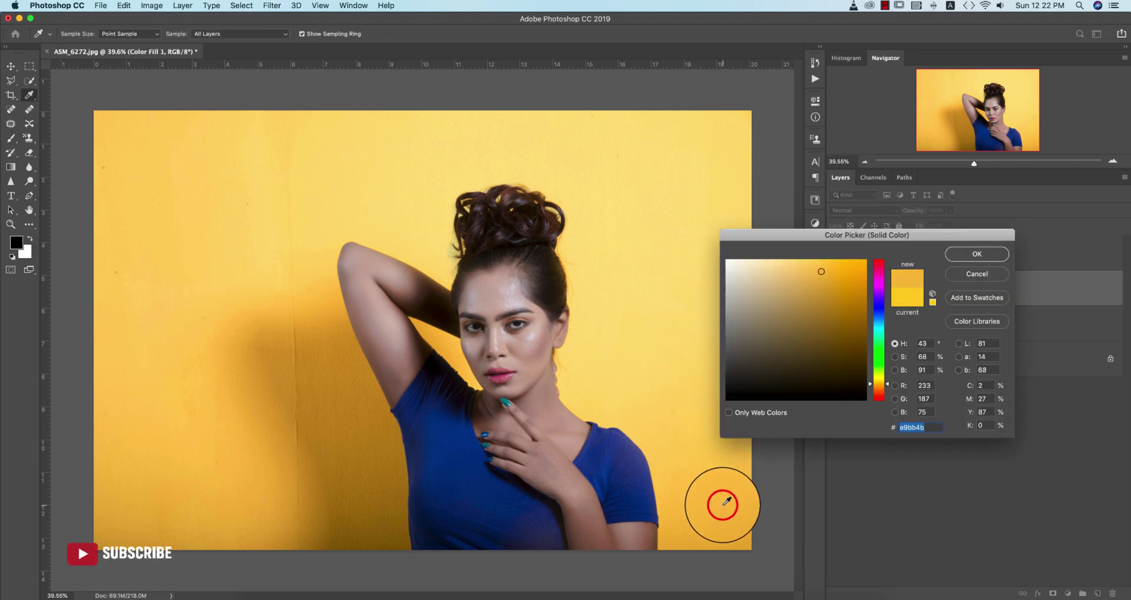
{"action": "left_click", "coordinate": [977, 254]}
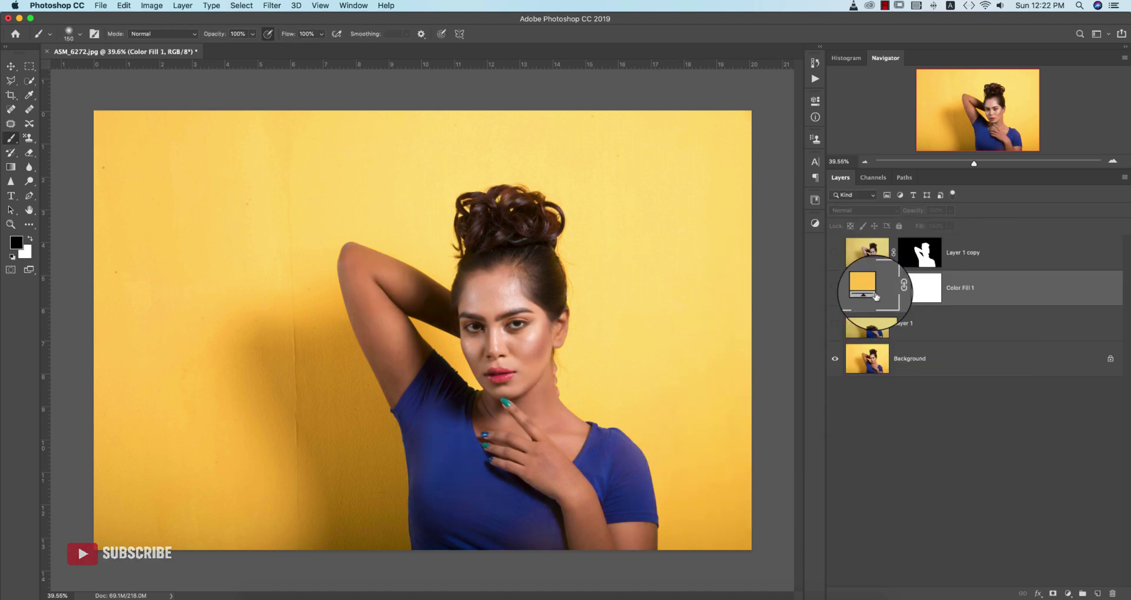
- Change the fill color to fadc7c, sampled from the wall beside the bun, and show Color Fill 1 and Layer 1 copy again
{"action": "left_click", "coordinate": [864, 284]}
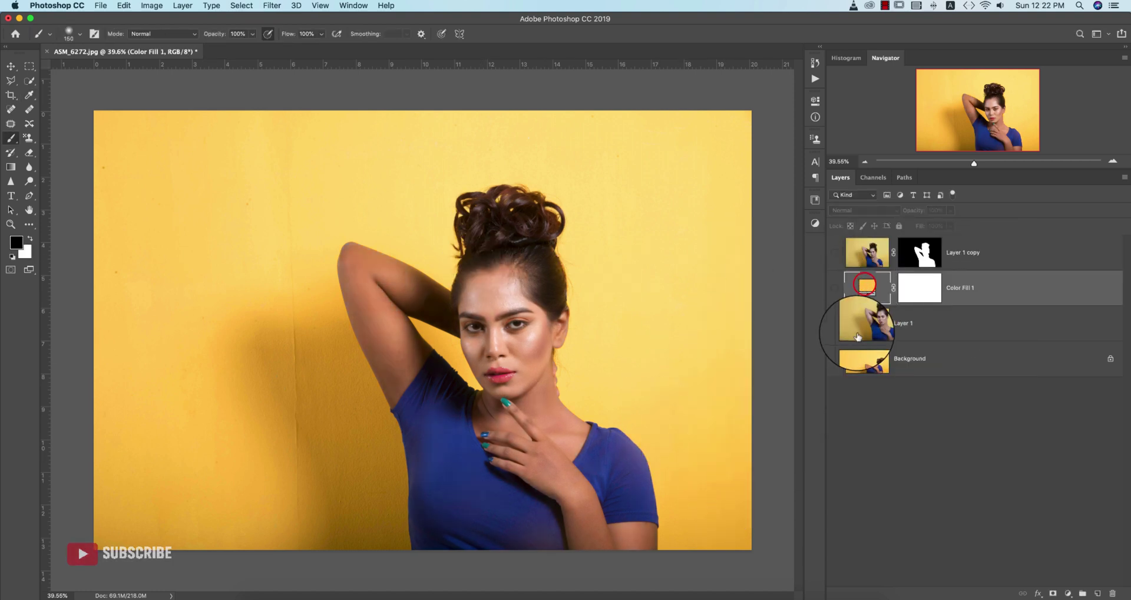
{"action": "double_click", "coordinate": [864, 285]}
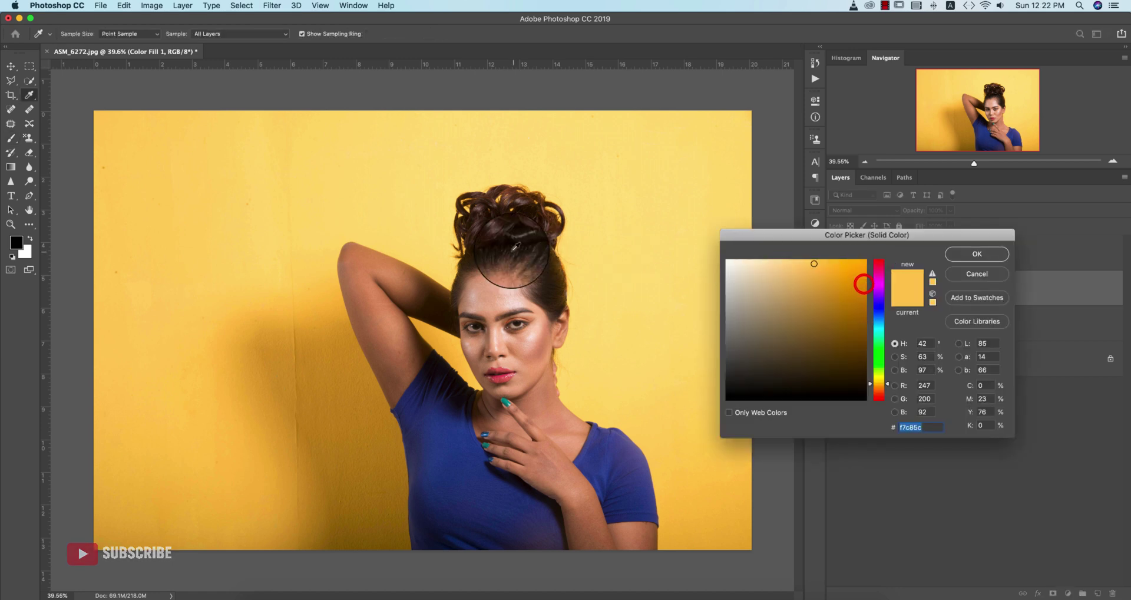
{"action": "left_click", "coordinate": [453, 218]}
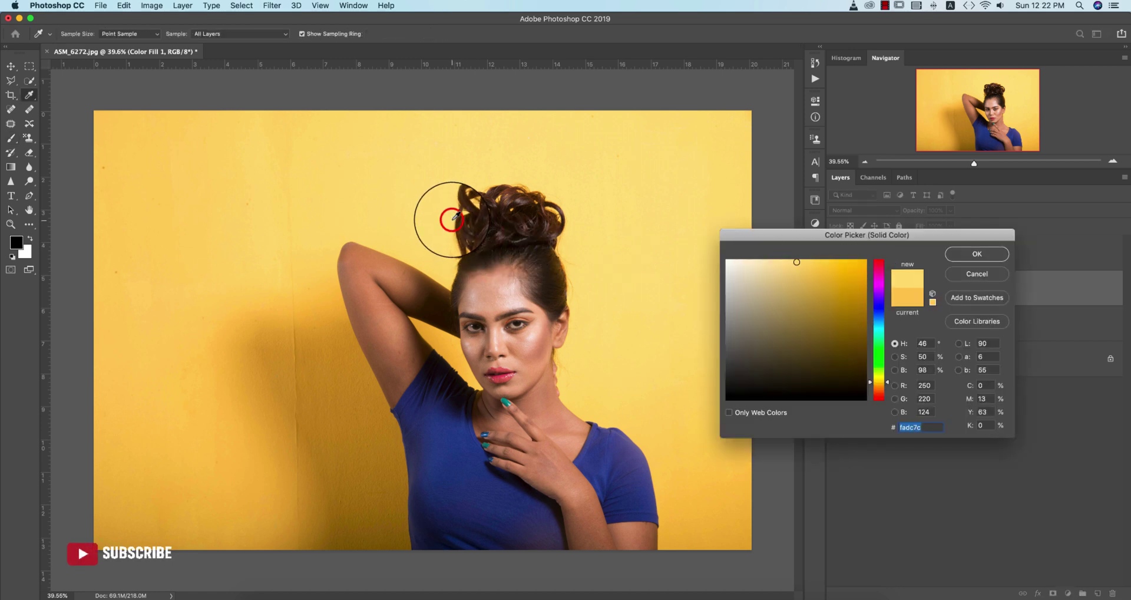
{"action": "left_click", "coordinate": [977, 254]}
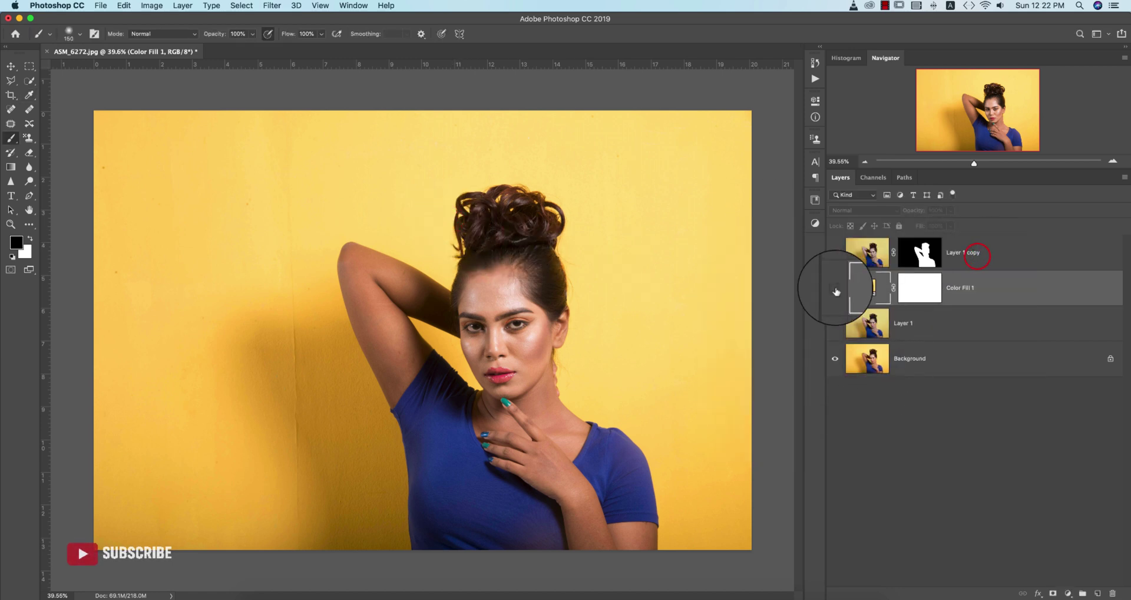
{"action": "left_click", "coordinate": [835, 287]}
{"action": "left_click", "coordinate": [835, 252]}
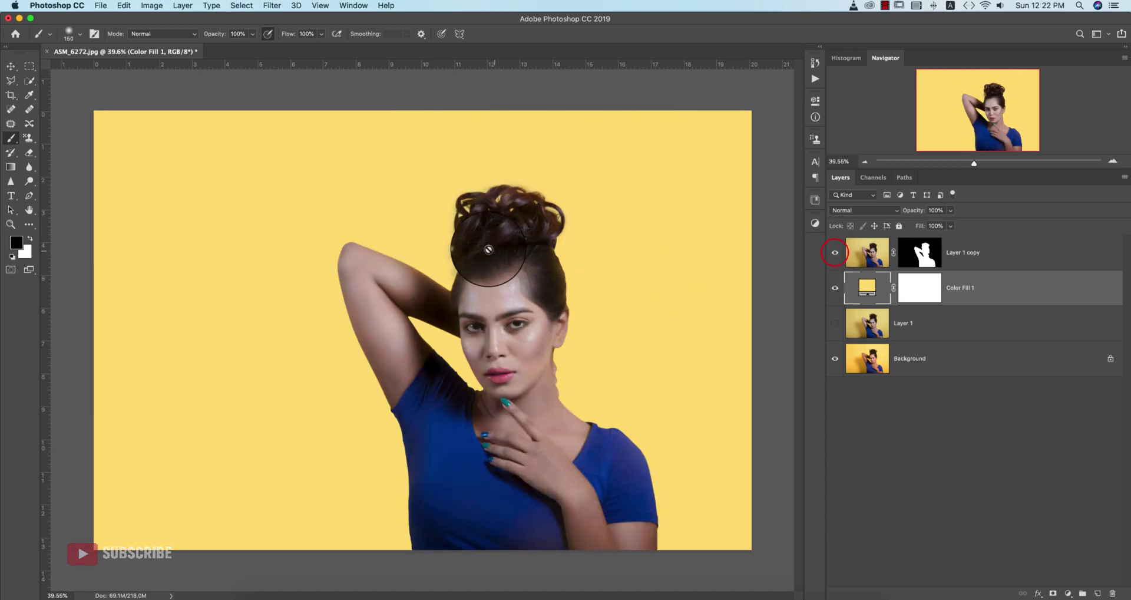
- Target the Layer 1 copy mask with a black brush at 58% opacity and 65% flow
{"action": "scroll", "coordinate": [460, 244], "scroll_direction": "up", "scroll_amount": 5}
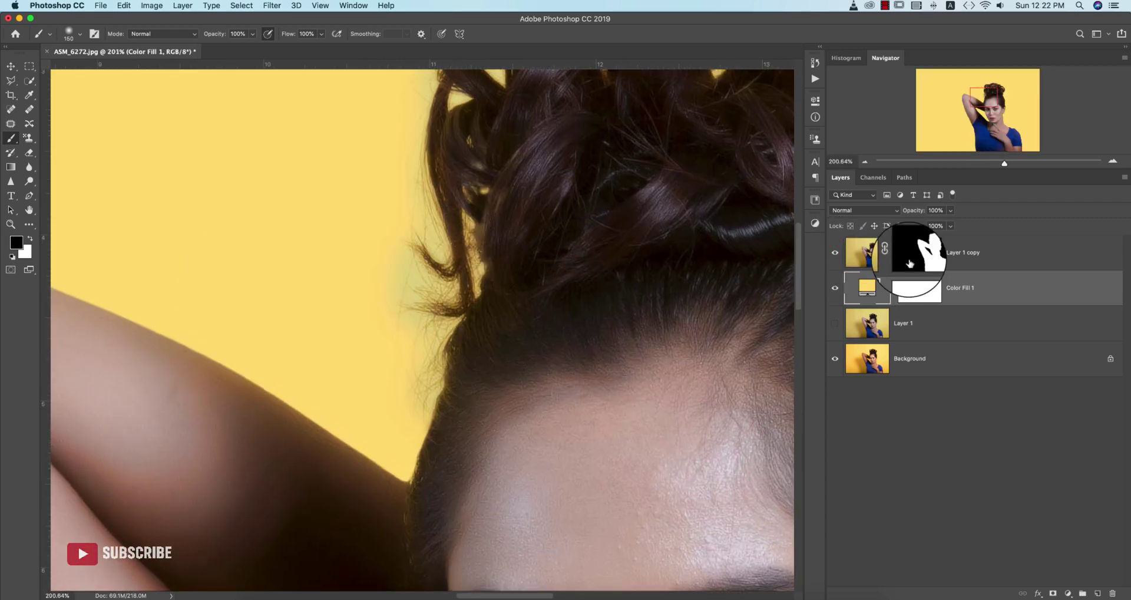
{"action": "left_click", "coordinate": [920, 252]}
{"action": "left_click", "coordinate": [30, 238]}
{"action": "left_click", "coordinate": [30, 240]}
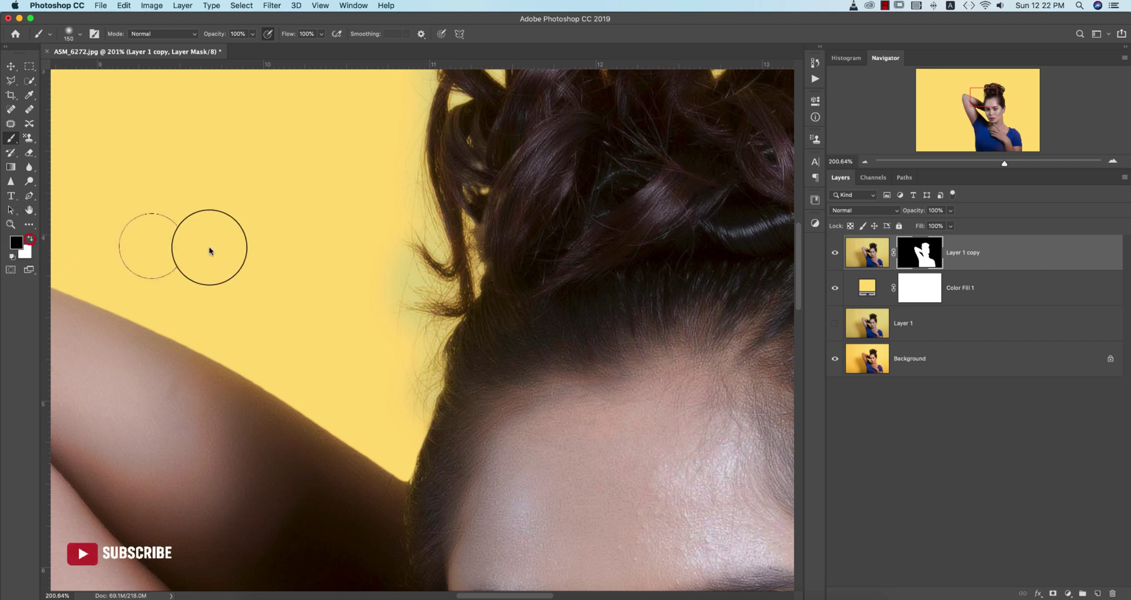
{"action": "left_click", "coordinate": [289, 34]}
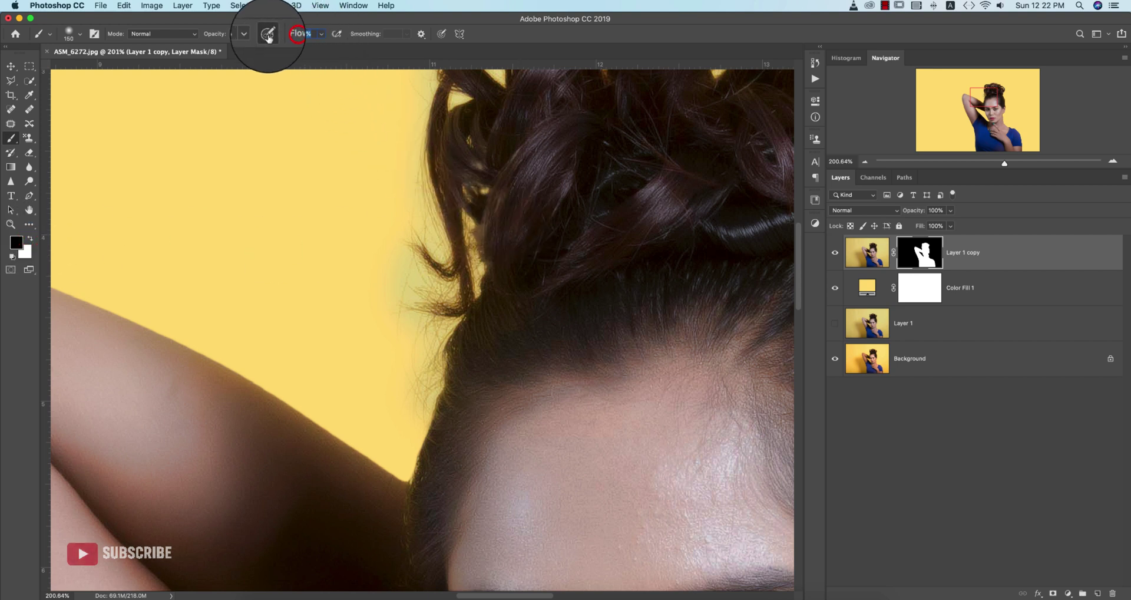
{"action": "left_click_drag", "start_coordinate": [225, 34], "coordinate": [200, 35]}
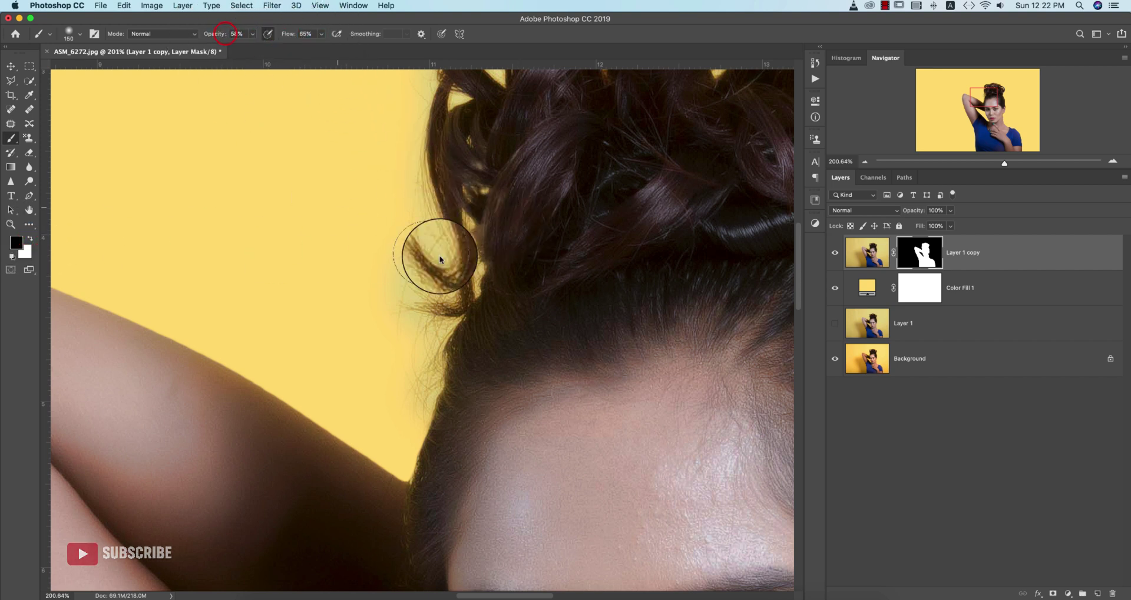
- Paint black on the mask over the pale halo beside the bun, and restore the stray strands there in white with a smaller brush
{"action": "mouse_move", "coordinate": [420, 244]}
{"action": "left_mouse_down"}
{"action": "mouse_move", "coordinate": [431, 294]}
{"action": "mouse_move", "coordinate": [400, 183]}
{"action": "left_mouse_up"}
{"action": "key", "text": "["}
{"action": "key", "text": "["}
{"action": "left_click", "coordinate": [34, 236]}
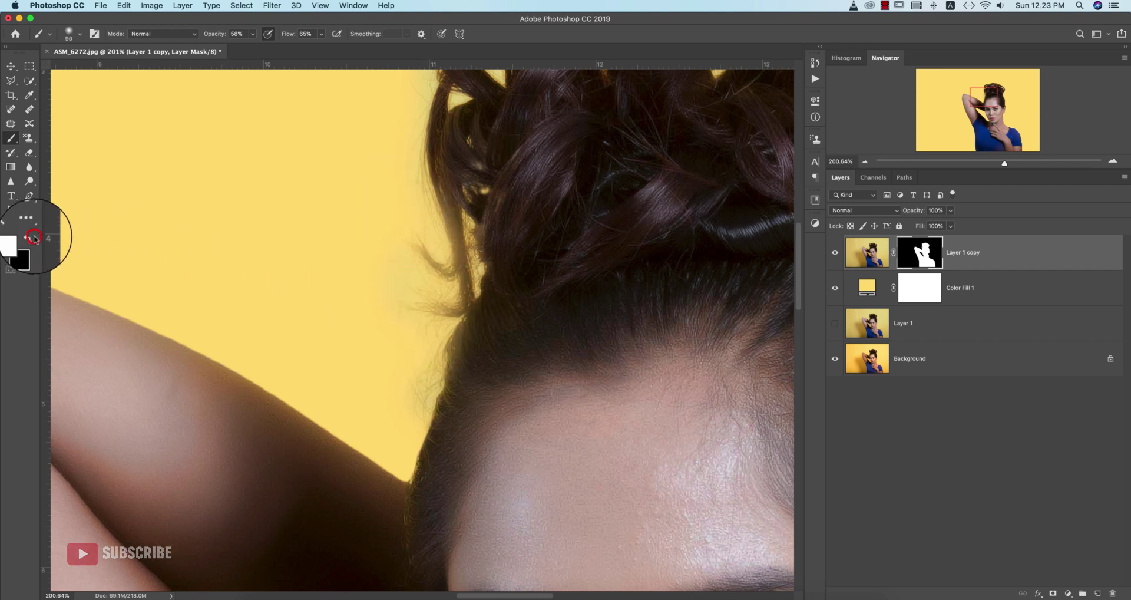
{"action": "mouse_move", "coordinate": [464, 298]}
{"action": "left_mouse_down"}
{"action": "mouse_move", "coordinate": [452, 321]}
{"action": "mouse_move", "coordinate": [466, 236]}
{"action": "left_mouse_up"}
- Paint black on the Layer 1 copy mask along the outer edge of the bun
{"action": "scroll", "coordinate": [565, 382], "scroll_direction": "up", "scroll_amount": 6}
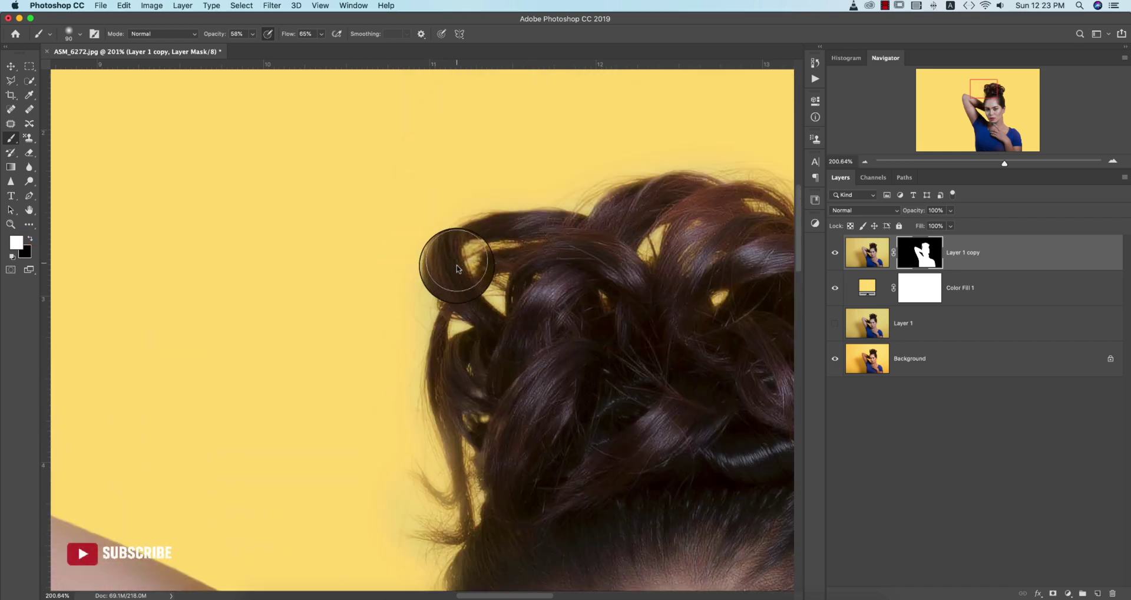
{"action": "left_click", "coordinate": [30, 238]}
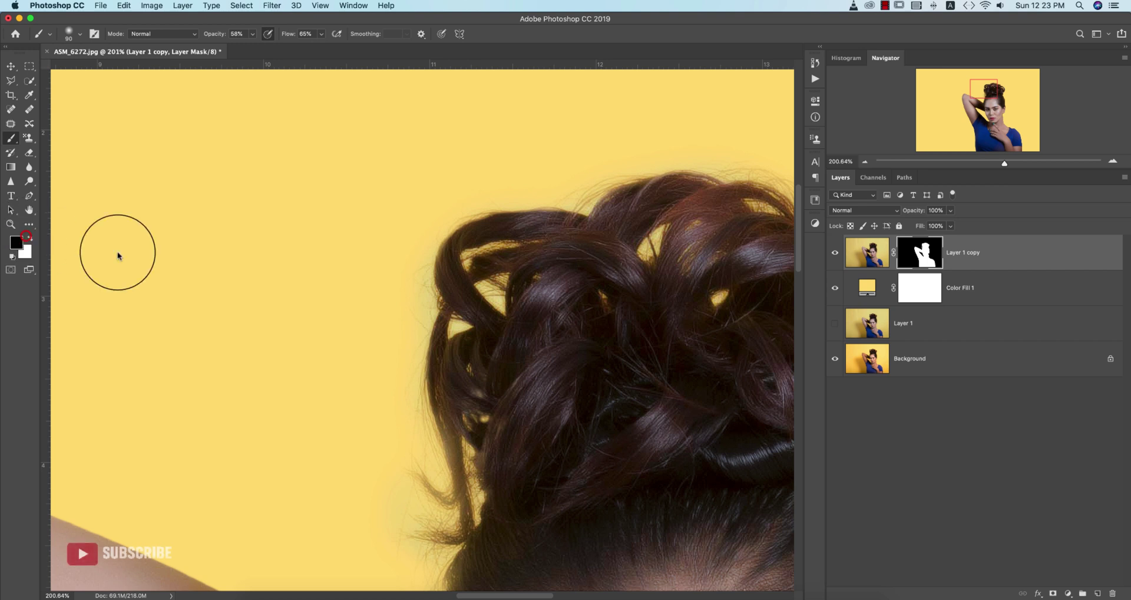
{"action": "left_click_drag", "start_coordinate": [419, 280], "coordinate": [411, 373]}
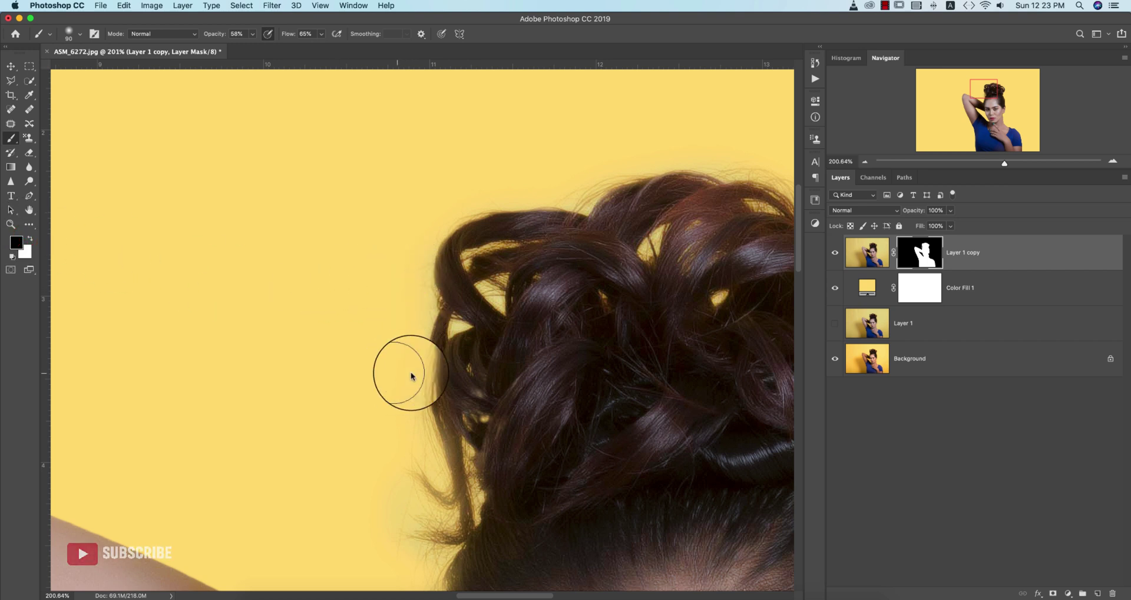
{"action": "scroll", "coordinate": [522, 362], "scroll_direction": "down", "scroll_amount": 10}
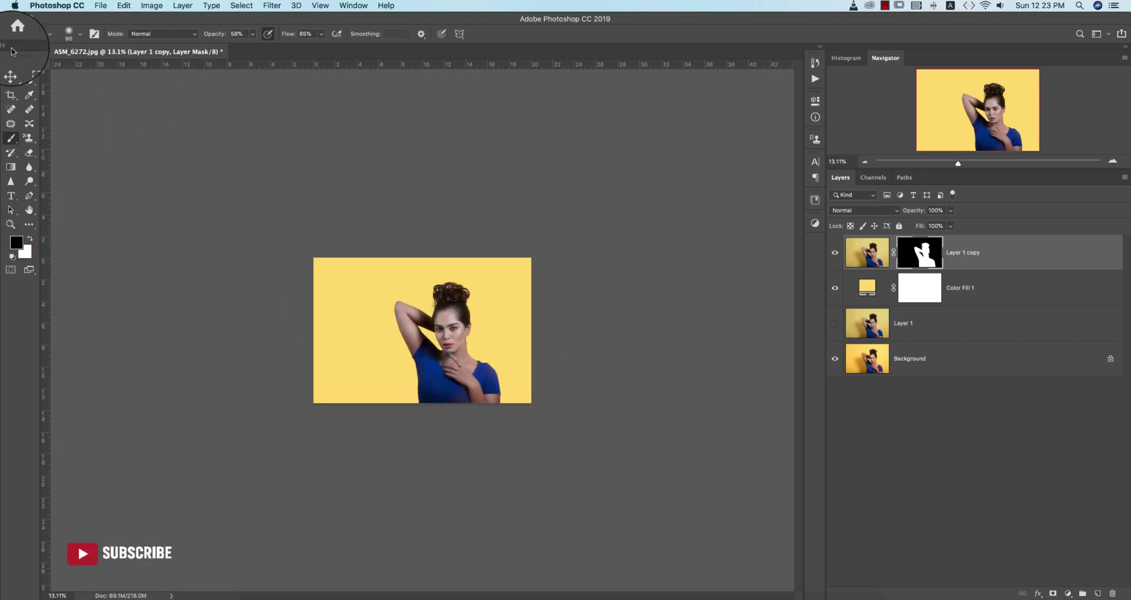
{"action": "left_click", "coordinate": [11, 66]}
{"action": "scroll", "coordinate": [388, 340], "scroll_direction": "up", "scroll_amount": 7}
{"action": "scroll", "coordinate": [388, 341], "scroll_direction": "down", "scroll_amount": 5}
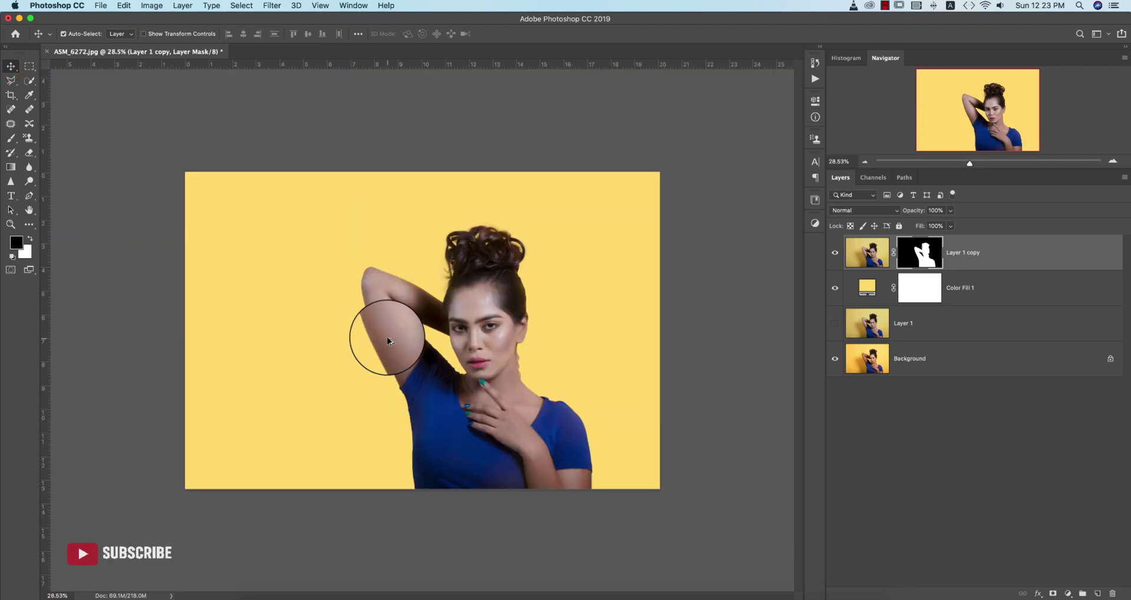
- Show Layer 1 and lower the opacity of Color Fill 1 to 69%
{"action": "left_click", "coordinate": [835, 323]}
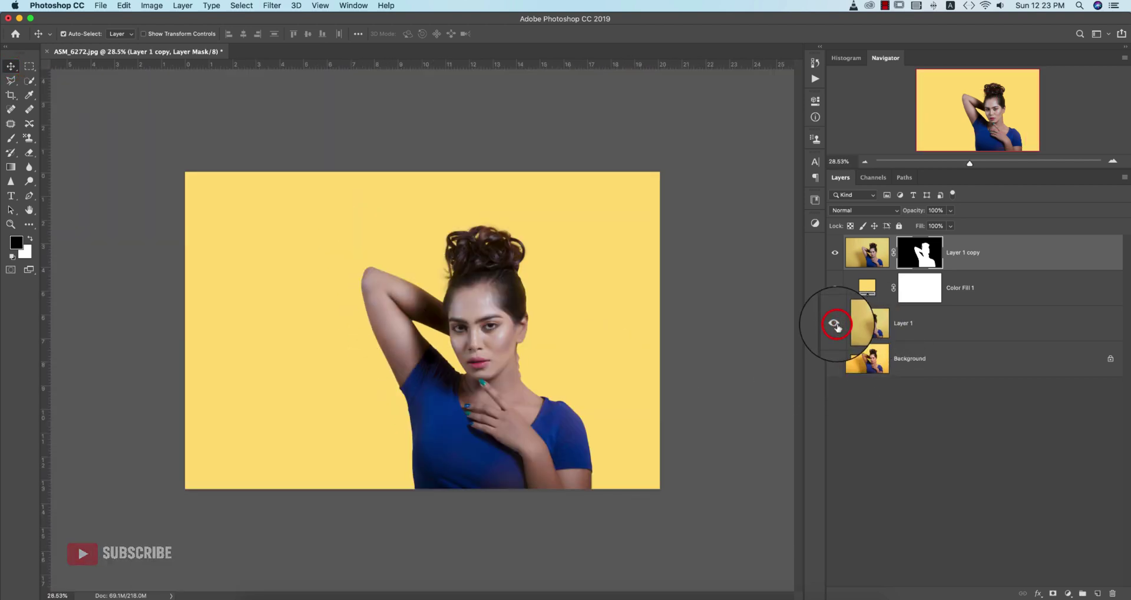
{"action": "left_click", "coordinate": [875, 283]}
{"action": "mouse_move", "coordinate": [913, 214]}
{"action": "left_mouse_down"}
{"action": "mouse_move", "coordinate": [873, 213]}
{"action": "mouse_move", "coordinate": [897, 215]}
{"action": "left_mouse_up"}
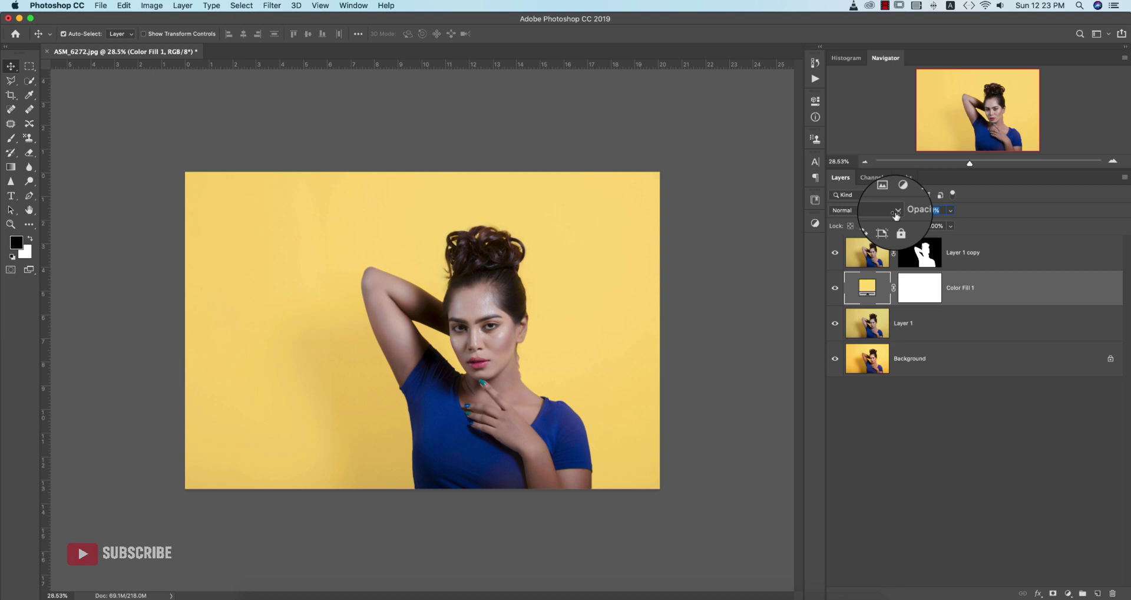
{"action": "left_click", "coordinate": [13, 64]}
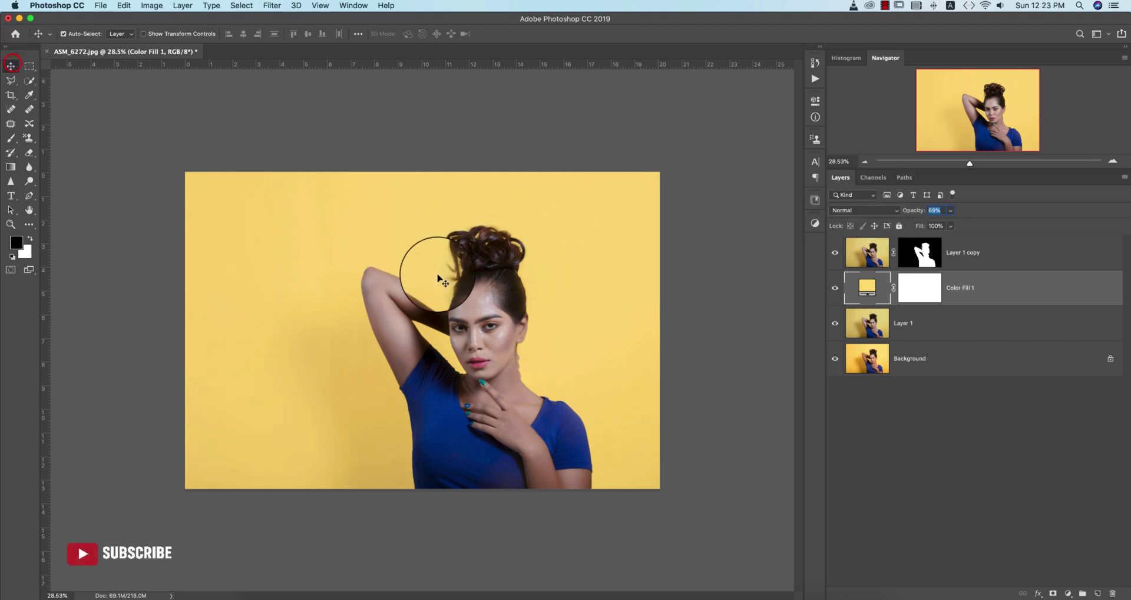
- Change the Color Fill 1 color to a darker, muted yellow, about d4b75b
{"action": "double_click", "coordinate": [866, 287]}
{"action": "left_click", "coordinate": [807, 266]}
{"action": "left_click_drag", "start_coordinate": [807, 266], "coordinate": [805, 276]}
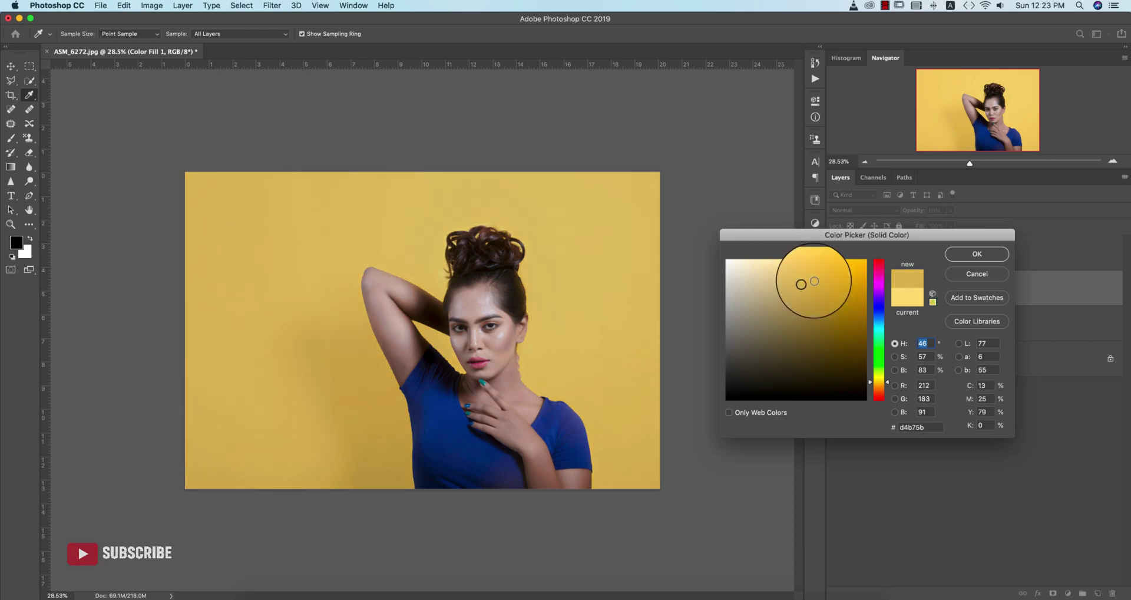
{"action": "left_click", "coordinate": [977, 253]}
- Target the Layer 1 copy mask and brush over the edge of the bun beside the raised arm, undoing the first stroke
{"action": "left_click", "coordinate": [920, 253]}
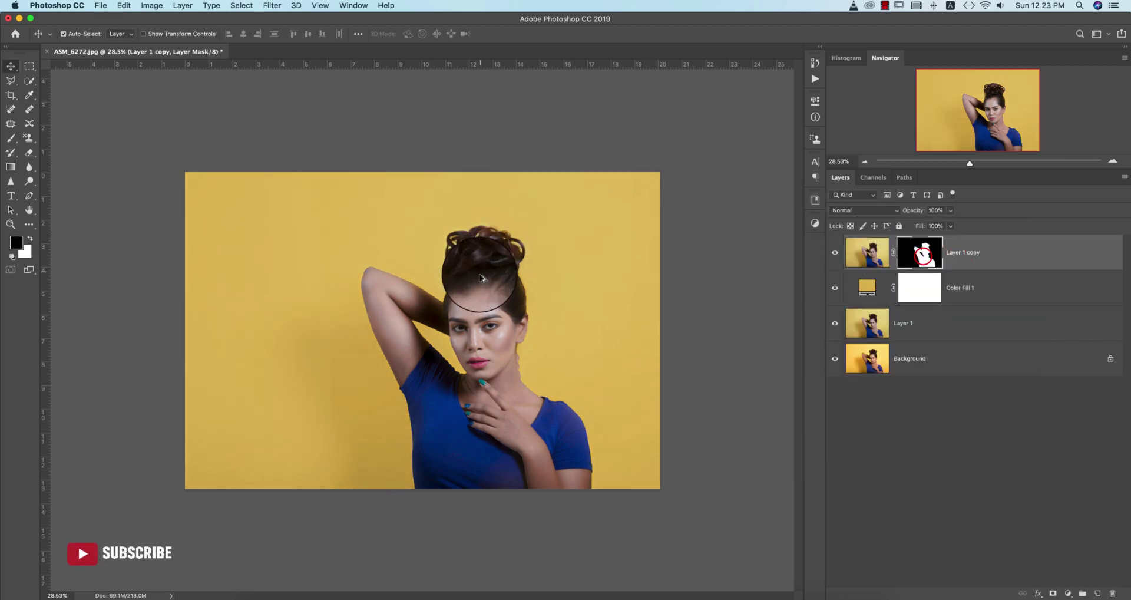
{"action": "scroll", "coordinate": [427, 277], "scroll_direction": "up", "scroll_amount": 10}
{"action": "scroll", "coordinate": [505, 298], "scroll_direction": "down", "scroll_amount": 7}
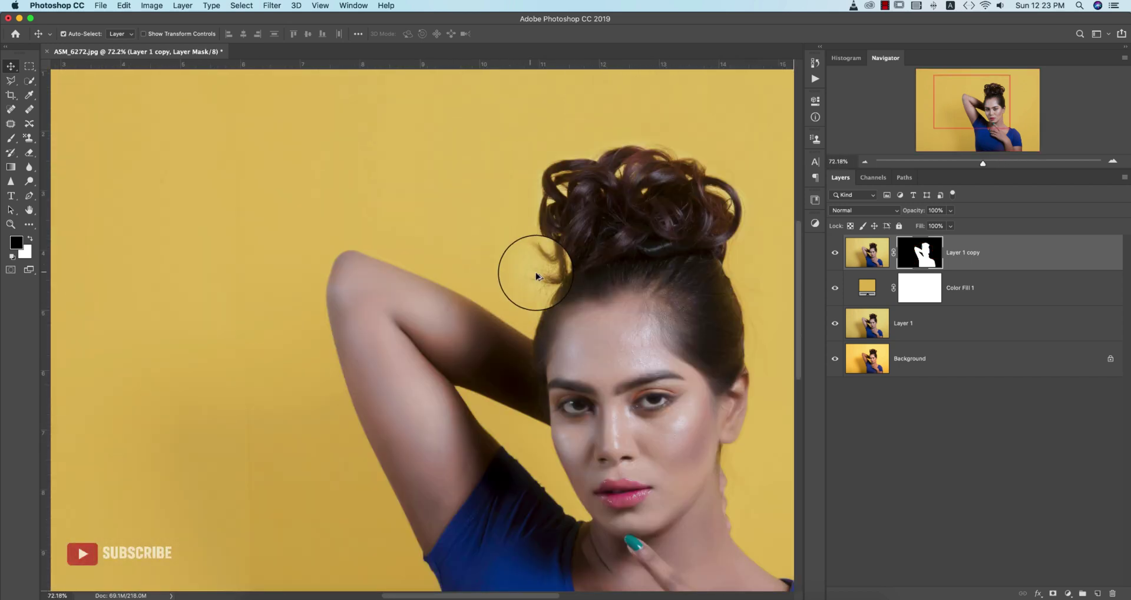
{"action": "scroll", "coordinate": [536, 276], "scroll_direction": "up", "scroll_amount": 3}
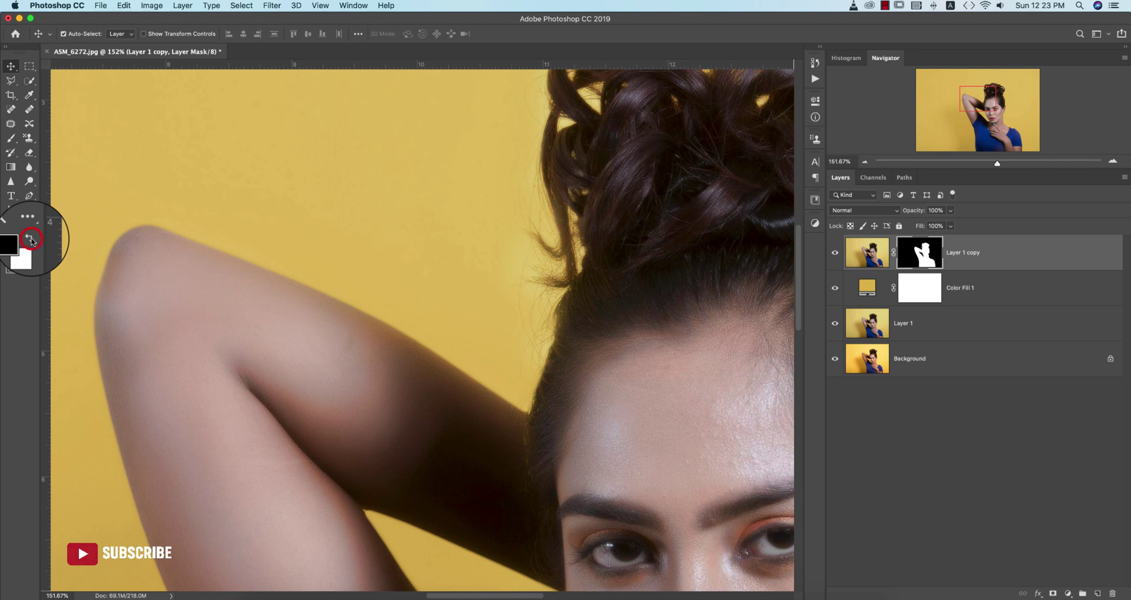
{"action": "key", "text": "b"}
{"action": "mouse_move", "coordinate": [534, 237]}
{"action": "left_mouse_down"}
{"action": "mouse_move", "coordinate": [550, 306]}
{"action": "mouse_move", "coordinate": [558, 234]}
{"action": "left_mouse_up"}
{"action": "key", "text": "super+z"}
{"action": "left_click_drag", "start_coordinate": [604, 204], "coordinate": [598, 341]}
{"action": "left_click_drag", "start_coordinate": [580, 227], "coordinate": [570, 250]}
- Paint white on the mask with a size 60 brush to restore the outer curls of the bun
{"action": "left_click", "coordinate": [29, 240]}
{"action": "key", "text": "bracketleft"}
{"action": "key", "text": "bracketleft"}
{"action": "key", "text": "bracketleft"}
{"action": "mouse_move", "coordinate": [581, 206]}
{"action": "left_mouse_down"}
{"action": "mouse_move", "coordinate": [560, 245]}
{"action": "mouse_move", "coordinate": [559, 298]}
{"action": "left_mouse_up"}
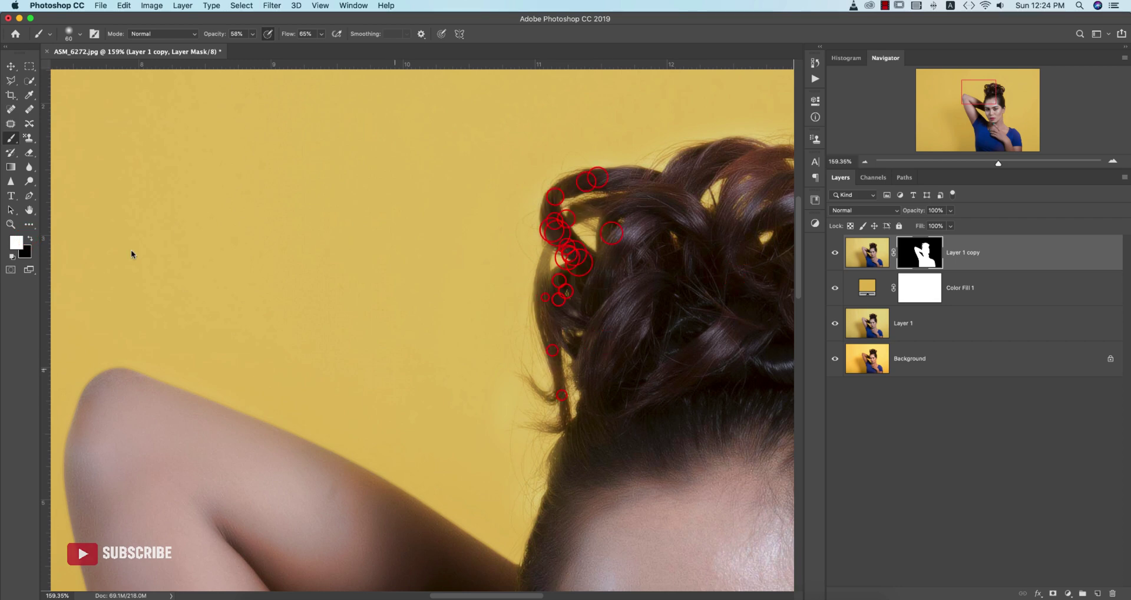
- Paint black on the mask beside the hairline and between the curls, raising the brush opacity and flow to 100%
{"action": "left_click", "coordinate": [29, 236]}
{"action": "left_click_drag", "start_coordinate": [522, 371], "coordinate": [535, 423]}
{"action": "scroll", "coordinate": [577, 385], "scroll_direction": "down", "scroll_amount": 10}
{"action": "scroll", "coordinate": [433, 313], "scroll_direction": "up", "scroll_amount": 10}
{"action": "left_click_drag", "start_coordinate": [213, 33], "coordinate": [236, 47]}
{"action": "left_click_drag", "start_coordinate": [287, 34], "coordinate": [309, 36]}
{"action": "left_click_drag", "start_coordinate": [469, 293], "coordinate": [475, 302]}
{"action": "scroll", "coordinate": [467, 210], "scroll_direction": "up", "scroll_amount": 4}
- Restore the bun's outer curls and hanging strands by painting white on the mask at full opacity
{"action": "left_click", "coordinate": [30, 238]}
{"action": "left_click_drag", "start_coordinate": [642, 167], "coordinate": [563, 221]}
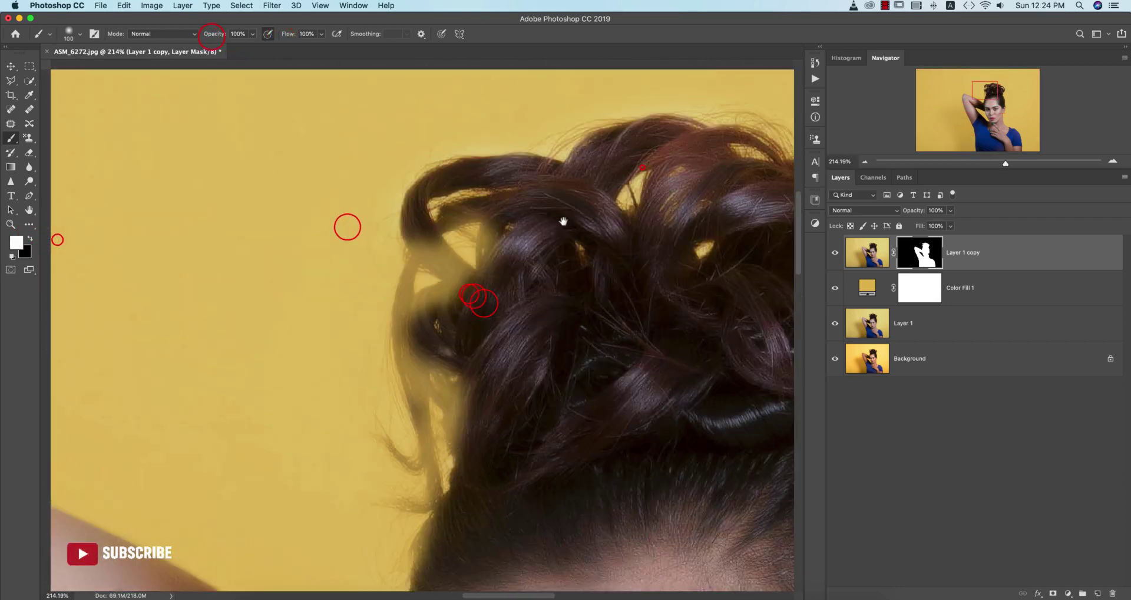
{"action": "left_click_drag", "start_coordinate": [478, 265], "coordinate": [413, 221]}
{"action": "mouse_move", "coordinate": [446, 301]}
{"action": "left_mouse_down"}
{"action": "mouse_move", "coordinate": [415, 377]}
{"action": "mouse_move", "coordinate": [453, 412]}
{"action": "left_mouse_up"}
{"action": "mouse_move", "coordinate": [472, 465]}
{"action": "left_mouse_down"}
{"action": "mouse_move", "coordinate": [452, 272]}
{"action": "mouse_move", "coordinate": [471, 383]}
{"action": "left_mouse_up"}
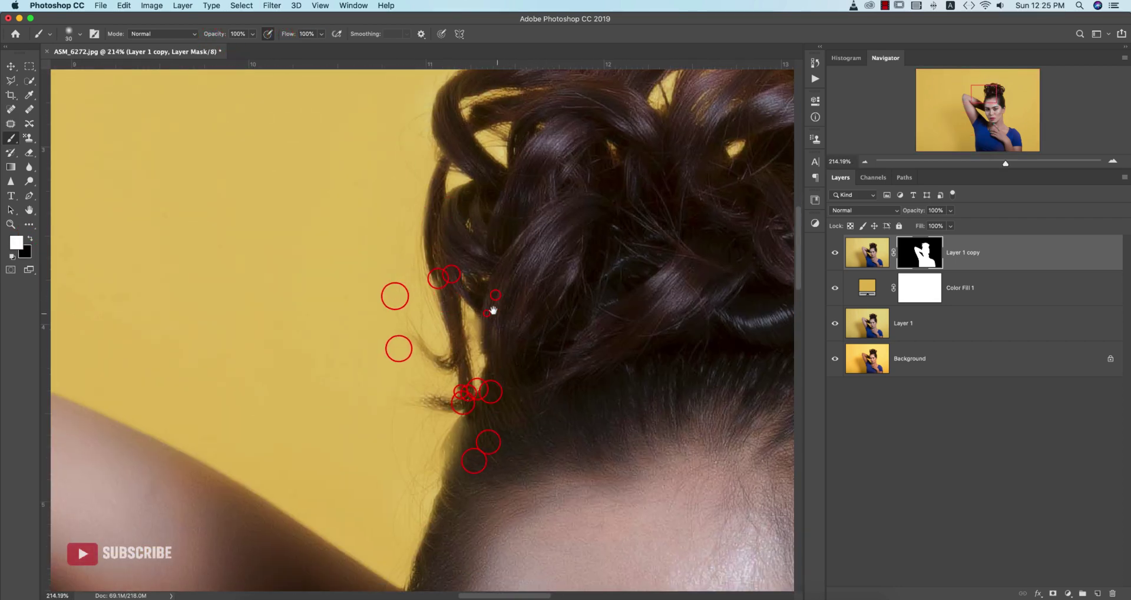
- Refine the strands between the bun and the hairline in white with a size 30 brush
{"action": "key", "text": "bracketleft"}
{"action": "key", "text": "bracketleft"}
{"action": "key", "text": "bracketleft"}
{"action": "left_click_drag", "start_coordinate": [495, 294], "coordinate": [484, 308]}
{"action": "left_click_drag", "start_coordinate": [477, 389], "coordinate": [461, 391]}
{"action": "key", "text": "super+0"}
{"action": "left_click", "coordinate": [11, 66]}
{"action": "scroll", "coordinate": [659, 333], "scroll_direction": "down", "scroll_amount": 1}
- Group all layers above Background and convert the group to a Smart Object
{"action": "left_click", "coordinate": [975, 315], "text": "shift"}
{"action": "key", "text": "super+g"}
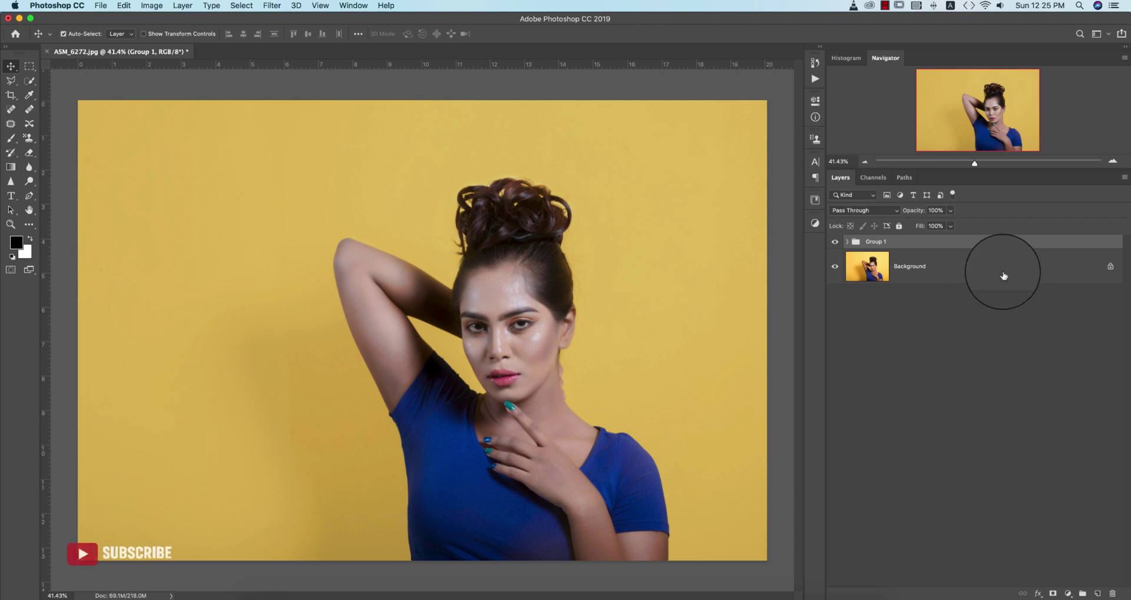
{"action": "right_click", "coordinate": [958, 242]}
{"action": "left_click", "coordinate": [986, 301]}
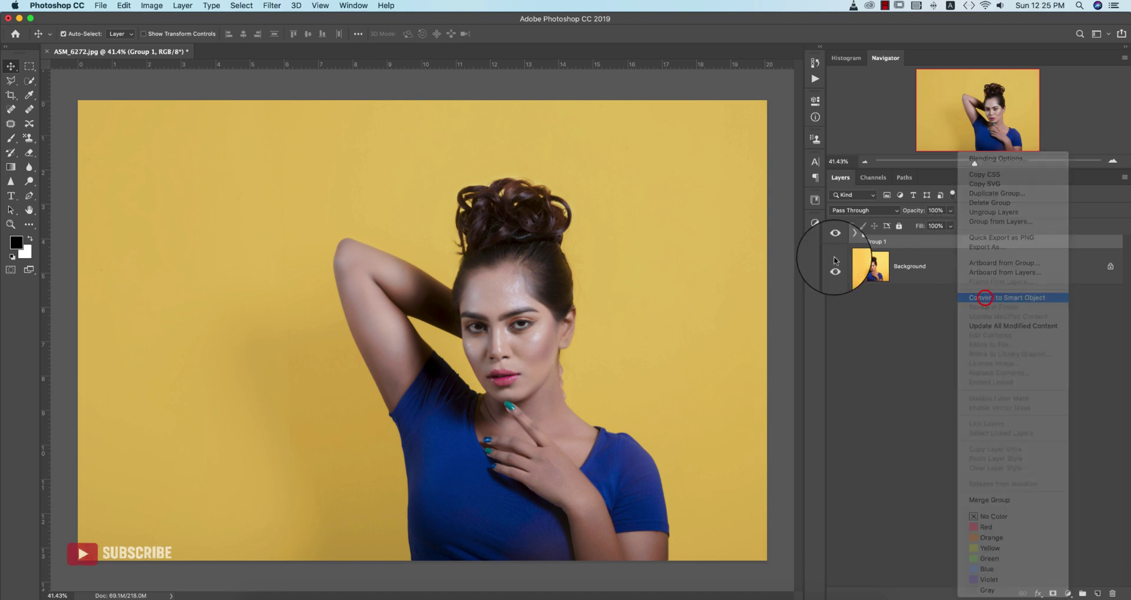
- Open the Camera Raw Filter and set Highlights to -31, Exposure to -0.05 and Temperature to +8
{"action": "left_click", "coordinate": [265, 6]}
{"action": "left_click", "coordinate": [285, 72]}
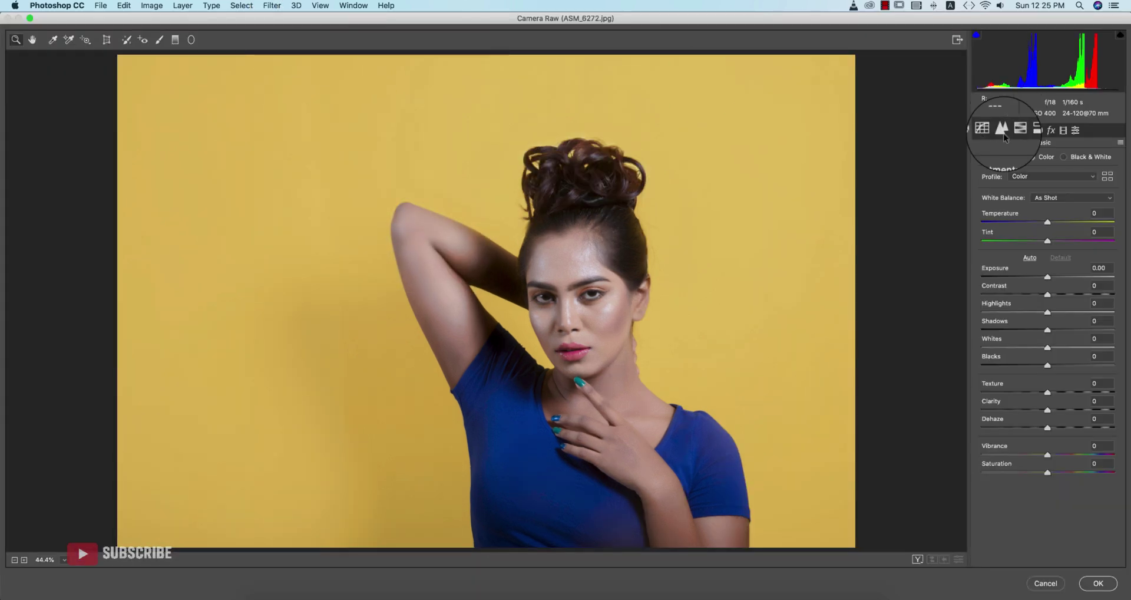
{"action": "left_click", "coordinate": [1028, 313]}
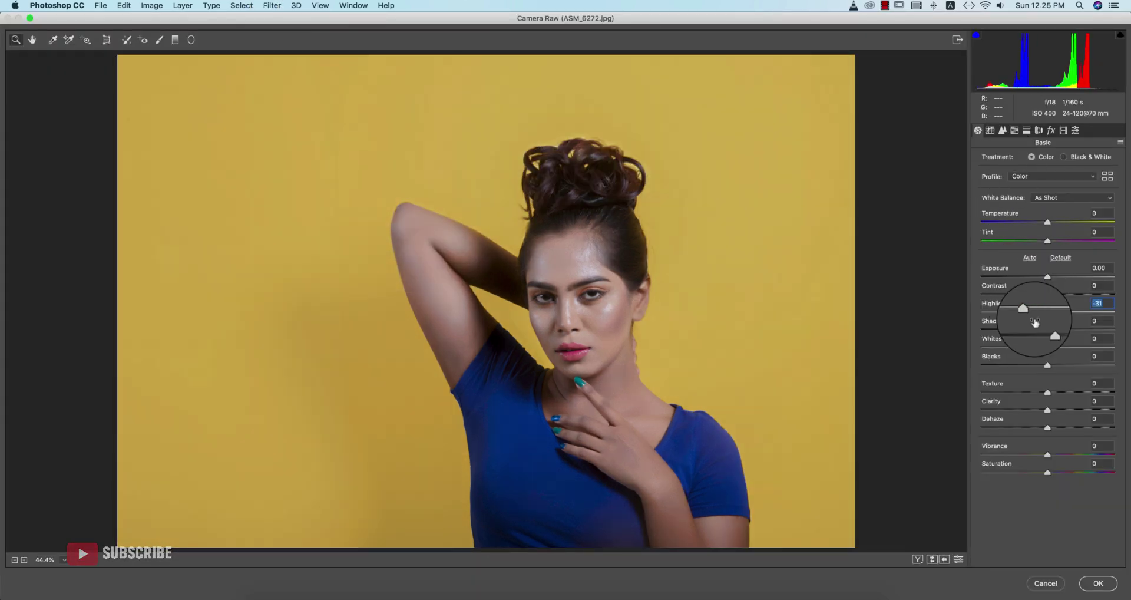
{"action": "left_click_drag", "start_coordinate": [1049, 277], "coordinate": [1048, 277]}
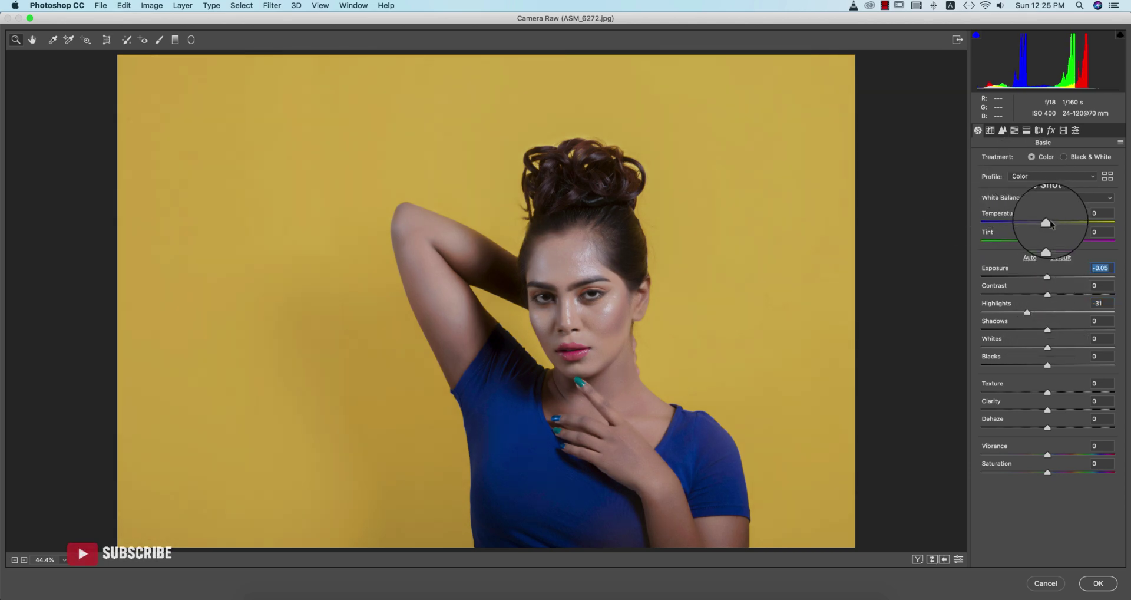
{"action": "left_click_drag", "start_coordinate": [1048, 222], "coordinate": [1051, 222]}
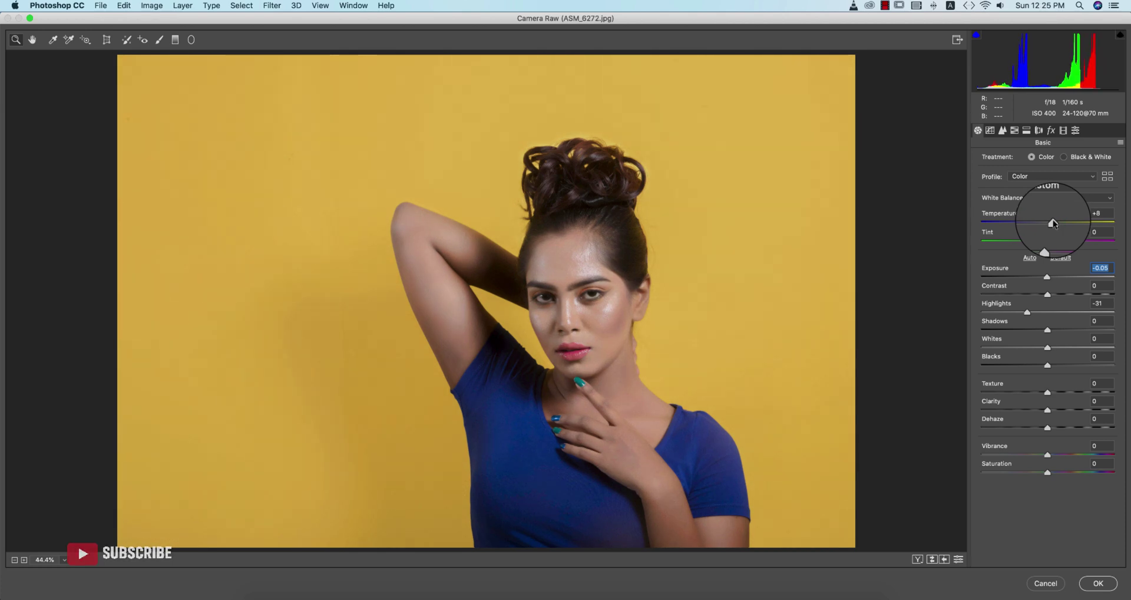
- In the HSL saturation adjustments, set Reds to +24 and Purples to +23, and raise Magentas
{"action": "left_click", "coordinate": [1014, 130]}
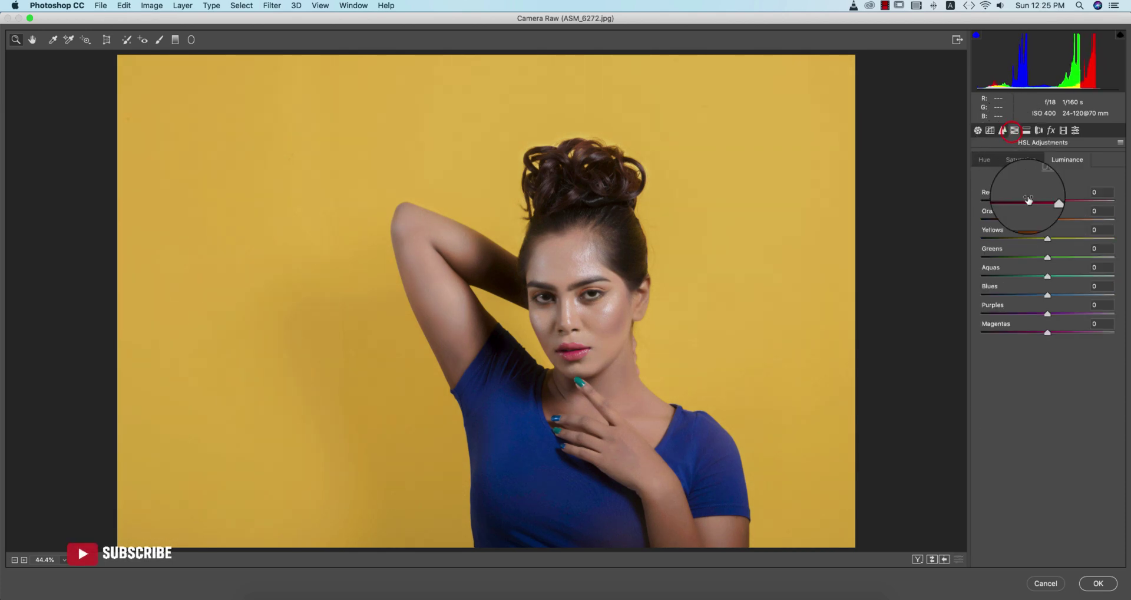
{"action": "left_click", "coordinate": [1024, 159]}
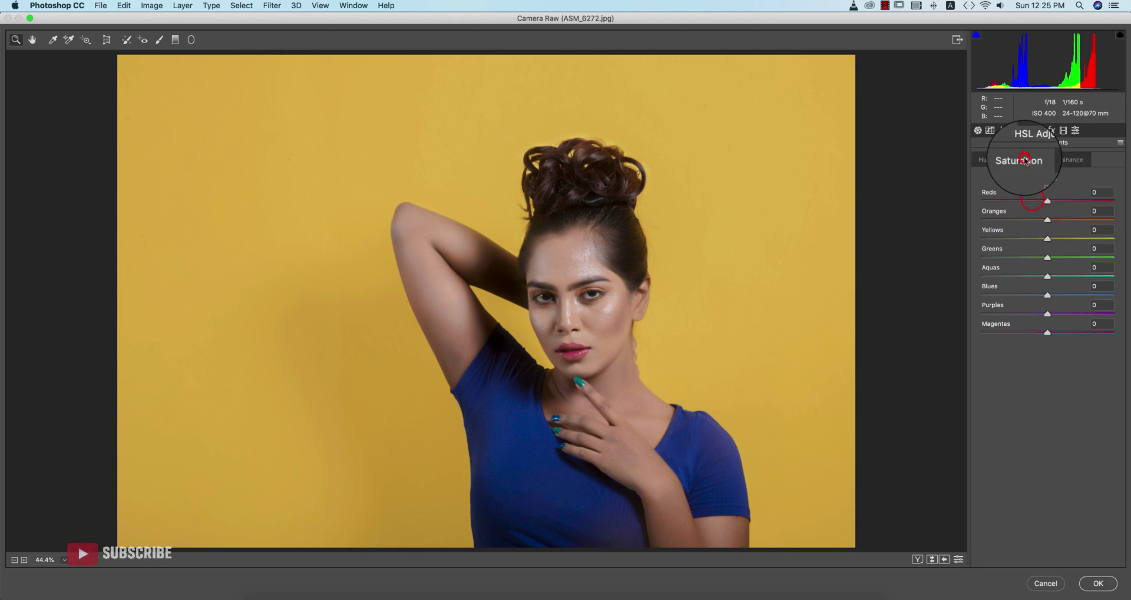
{"action": "left_click_drag", "start_coordinate": [1065, 200], "coordinate": [1063, 200]}
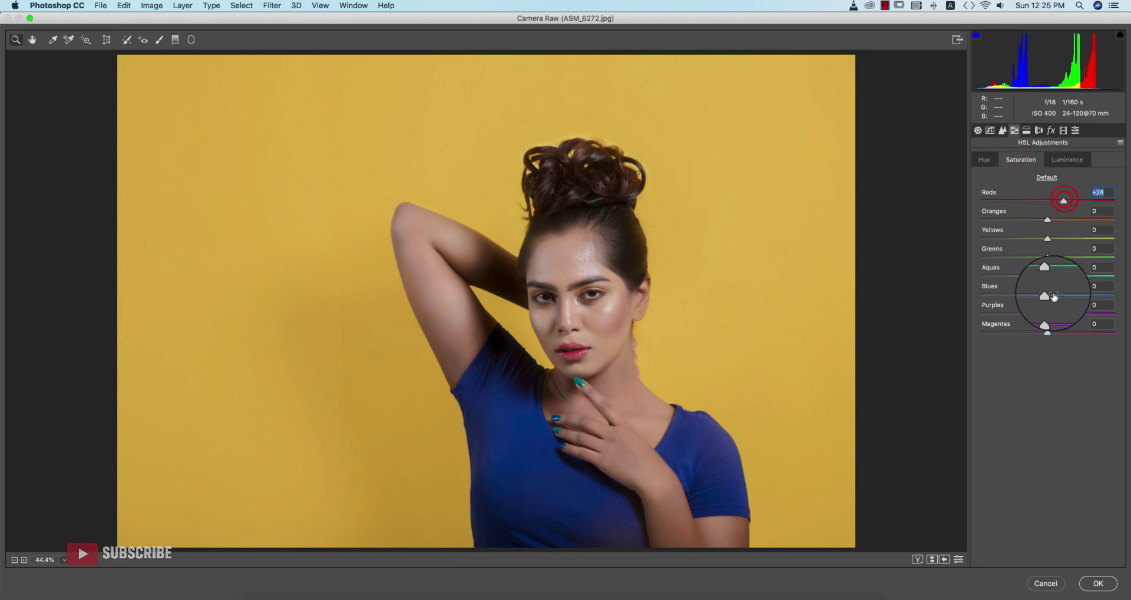
{"action": "left_click", "coordinate": [1062, 313]}
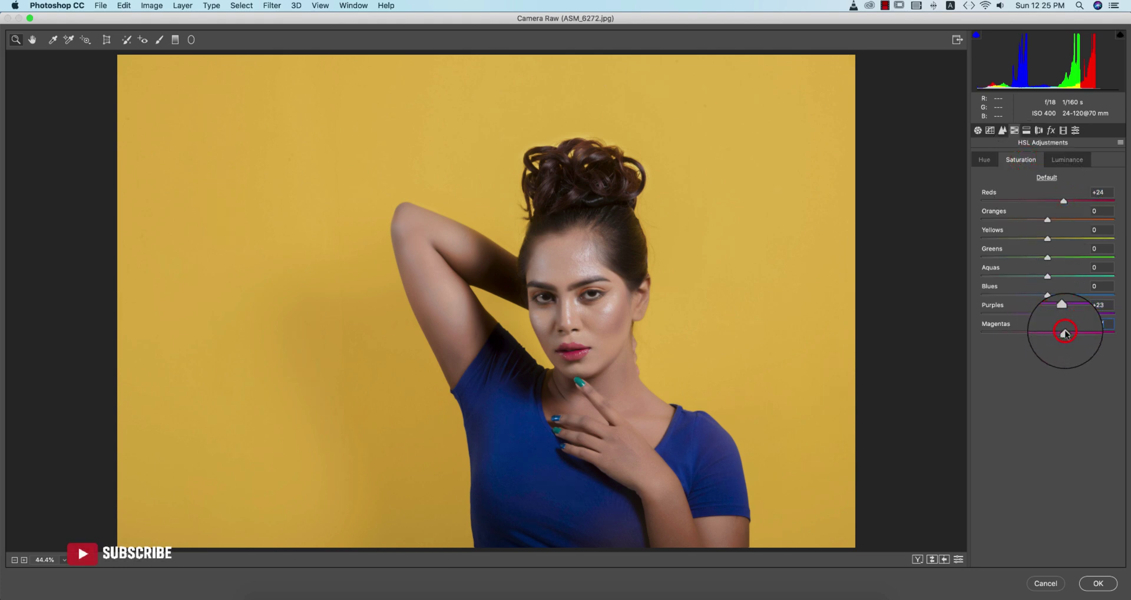
- Set HSL luminance to Reds -23, Oranges +3 and Yellows +4, and hue to Oranges -3 and Yellows -3
{"action": "left_click", "coordinate": [1068, 160]}
{"action": "left_click_drag", "start_coordinate": [1052, 221], "coordinate": [1055, 220]}
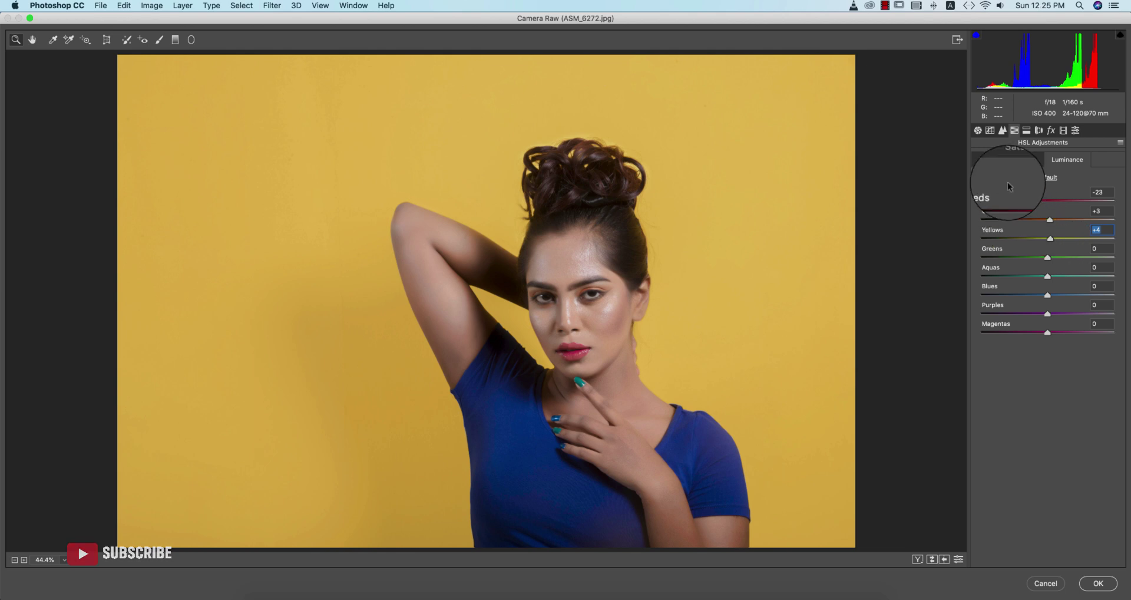
{"action": "left_click", "coordinate": [983, 163]}
{"action": "left_click_drag", "start_coordinate": [1047, 220], "coordinate": [1046, 221]}
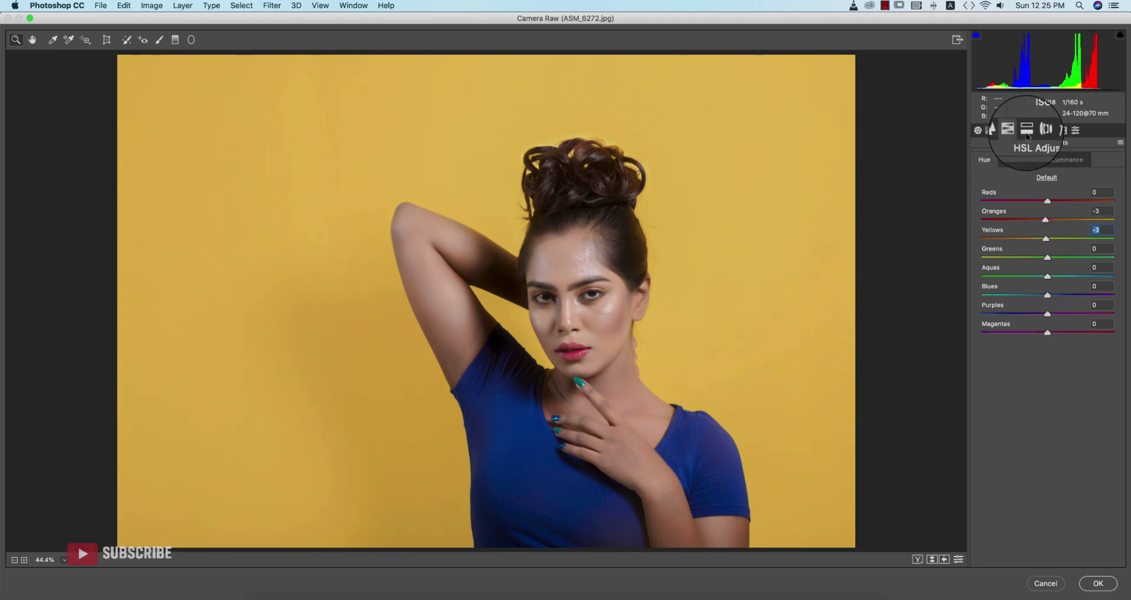
- Set the sharpening amount to 35 and inspect the skin of the face and forehead up close
{"action": "left_click", "coordinate": [1002, 130]}
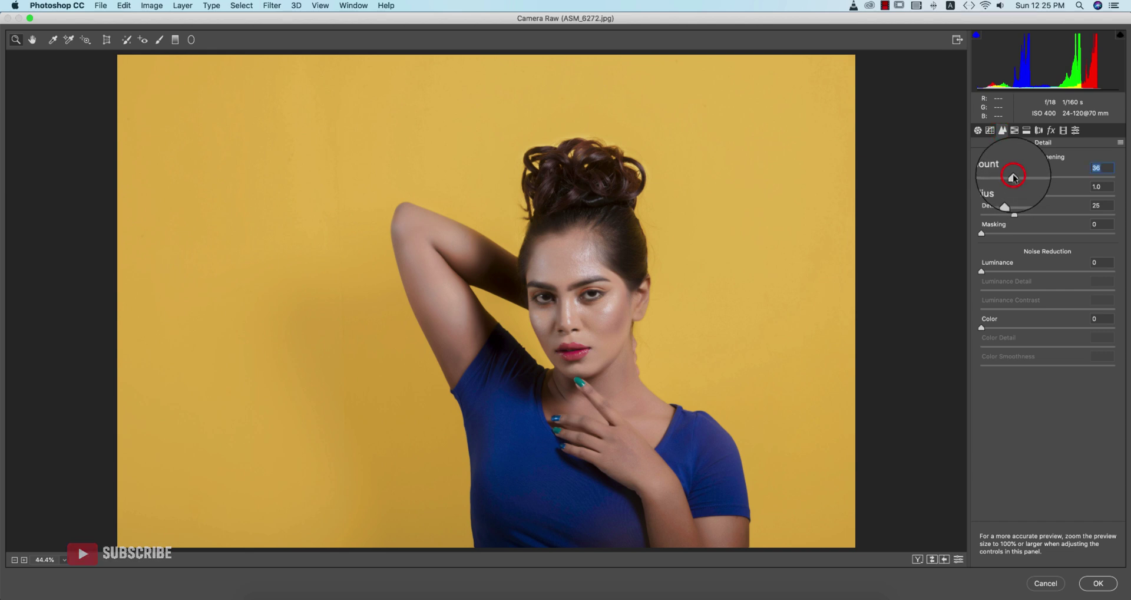
{"action": "left_click", "coordinate": [978, 130]}
{"action": "left_click", "coordinate": [588, 263]}
{"action": "left_click", "coordinate": [602, 304]}
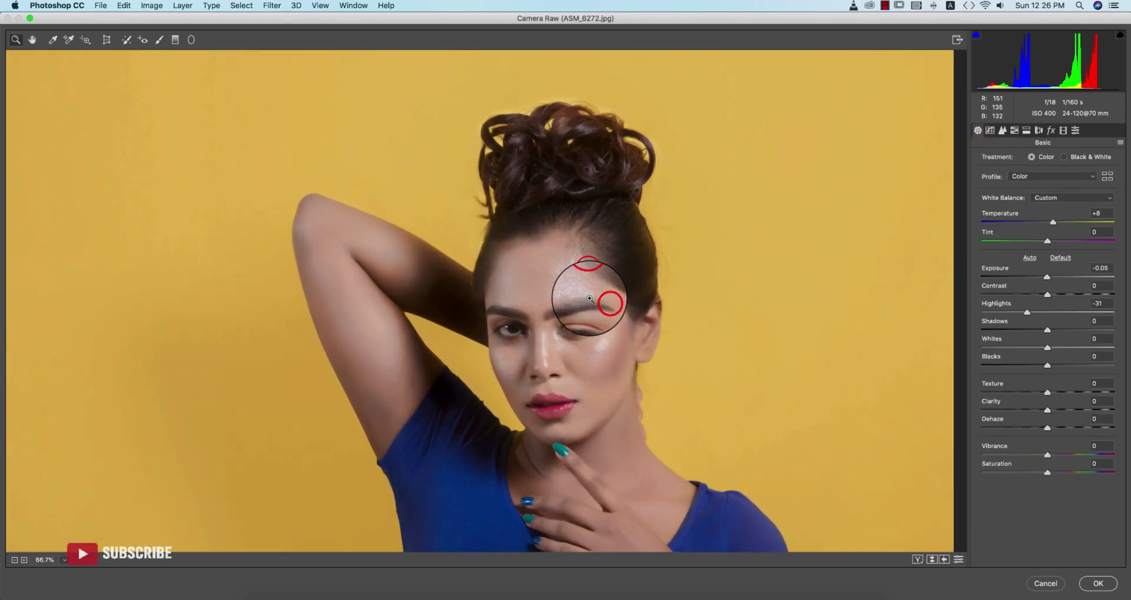
{"action": "left_click", "coordinate": [533, 295]}
{"action": "left_click", "coordinate": [490, 307]}
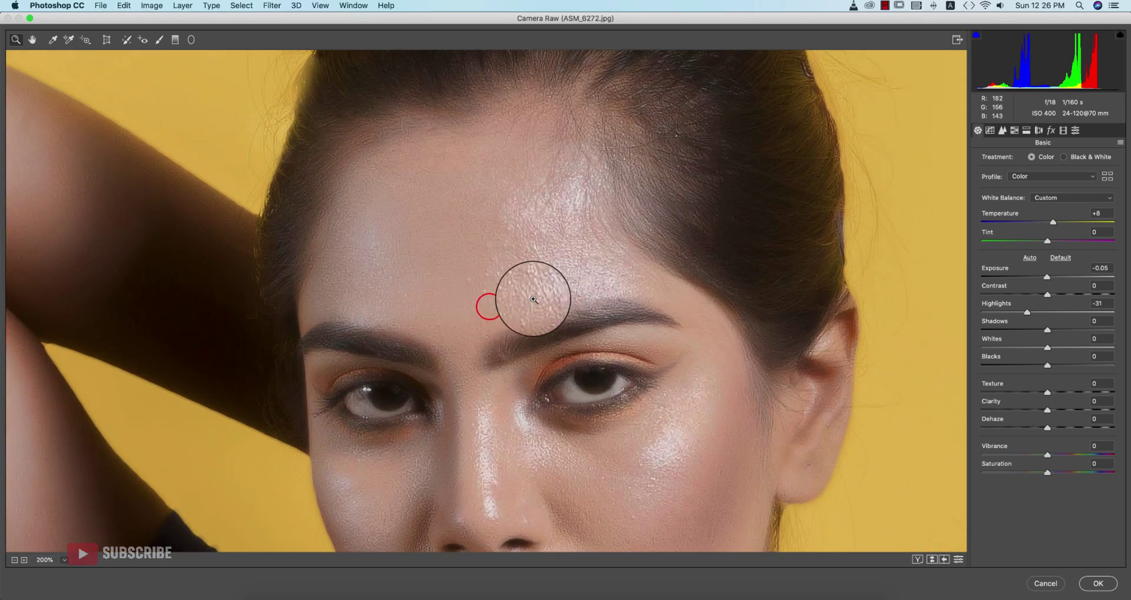
{"action": "key", "text": "super+0"}
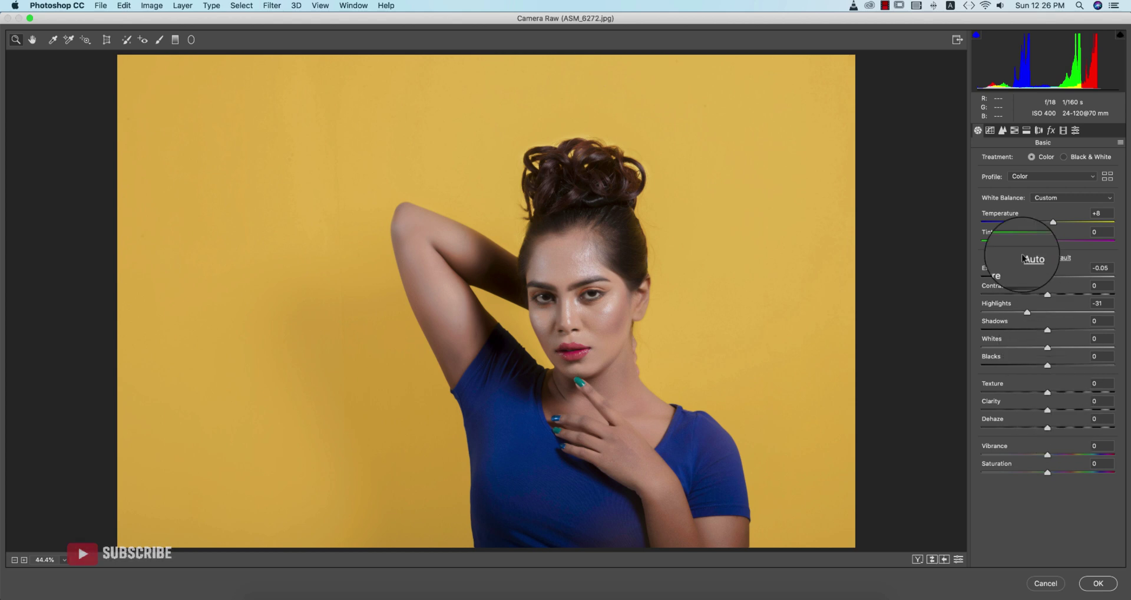
- Set the luminance noise reduction to 19 and compare the image with its previous settings
{"action": "left_click", "coordinate": [1002, 130]}
{"action": "left_click_drag", "start_coordinate": [1012, 272], "coordinate": [1006, 274]}
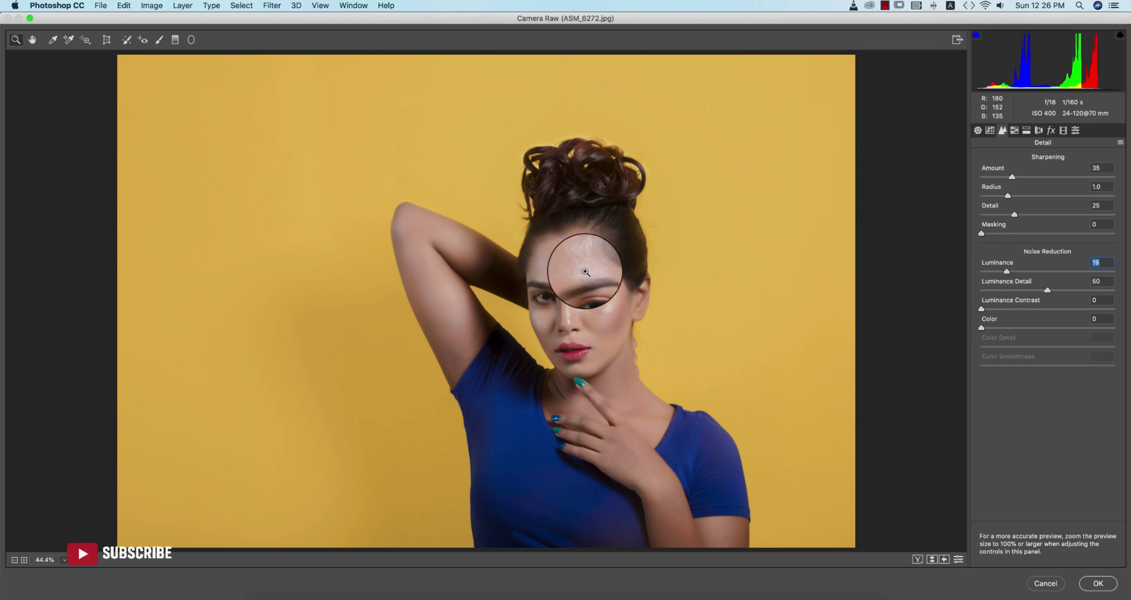
{"action": "left_click", "coordinate": [586, 268]}
{"action": "left_click", "coordinate": [931, 559]}
{"action": "left_click", "coordinate": [931, 561]}
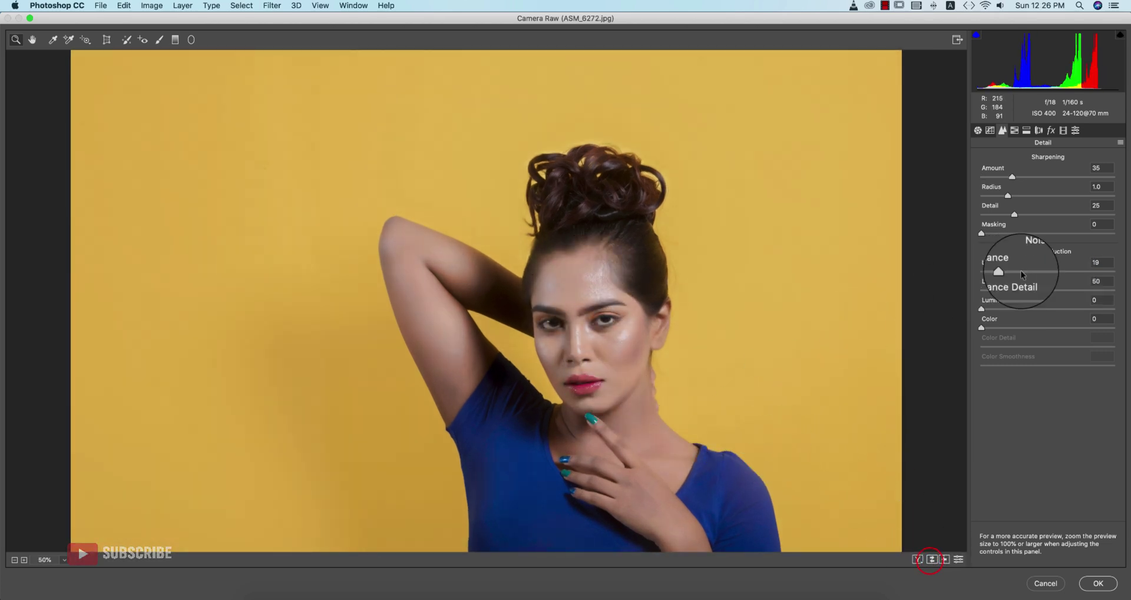
{"action": "left_click", "coordinate": [1015, 130]}
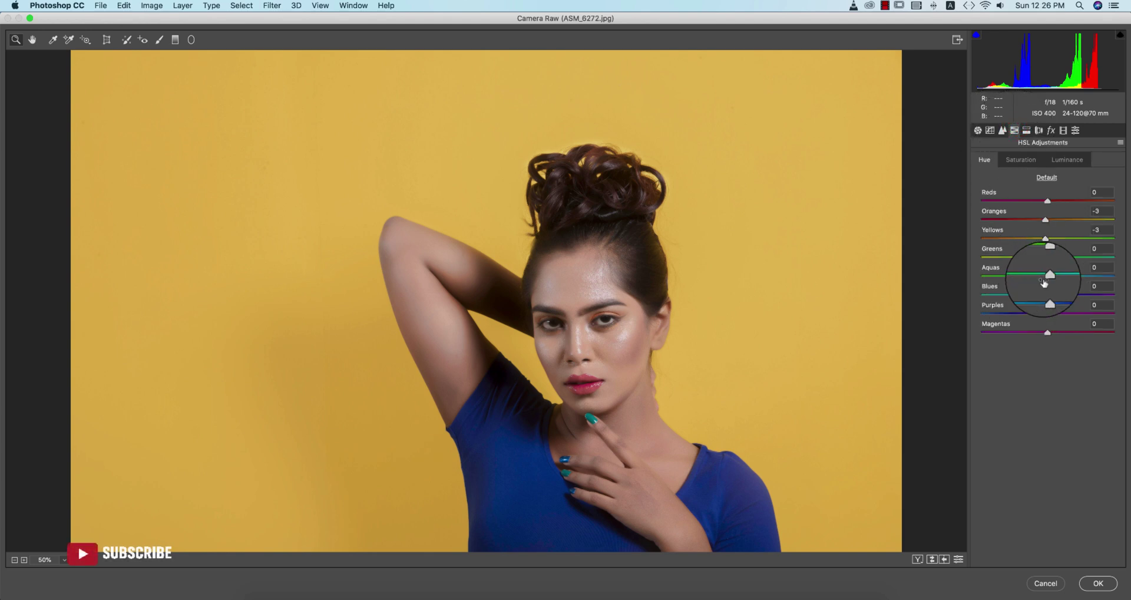
{"action": "key", "text": "super+0"}
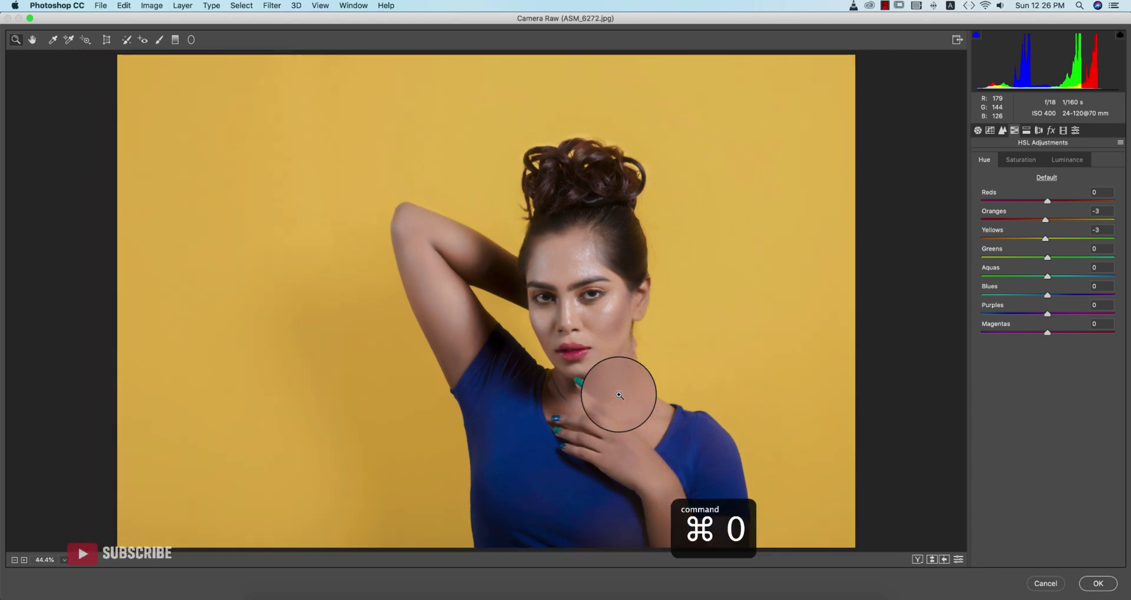
- Set the basic adjustments to Temperature +13, Exposure -0.15, Shadows +28, Texture +3, Clarity +3 and Dehaze +10
{"action": "left_click", "coordinate": [978, 132]}
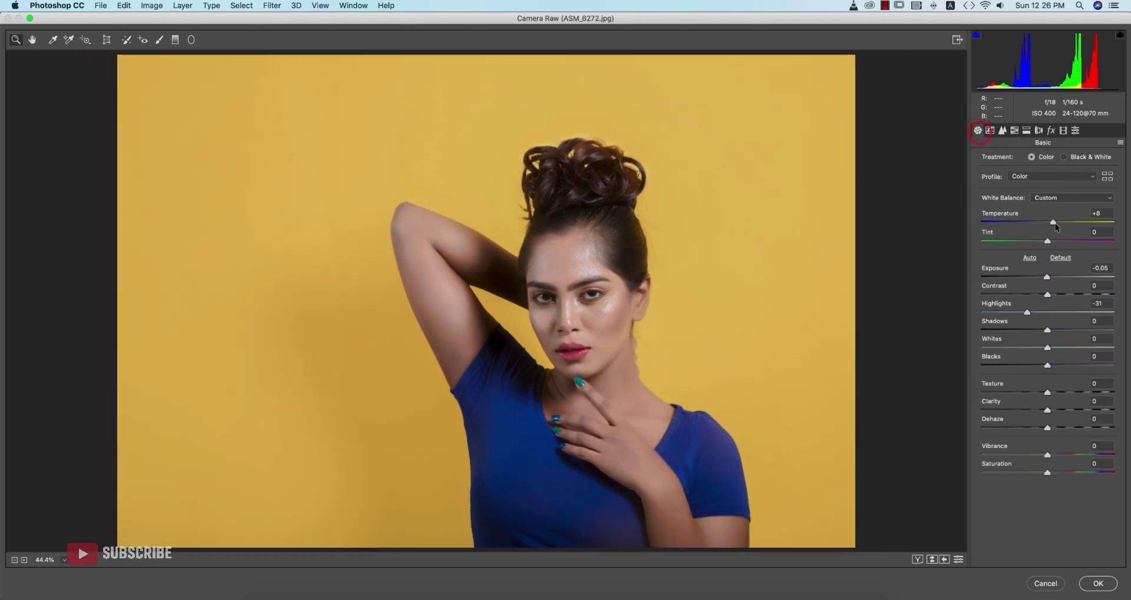
{"action": "left_click_drag", "start_coordinate": [1055, 223], "coordinate": [1058, 224]}
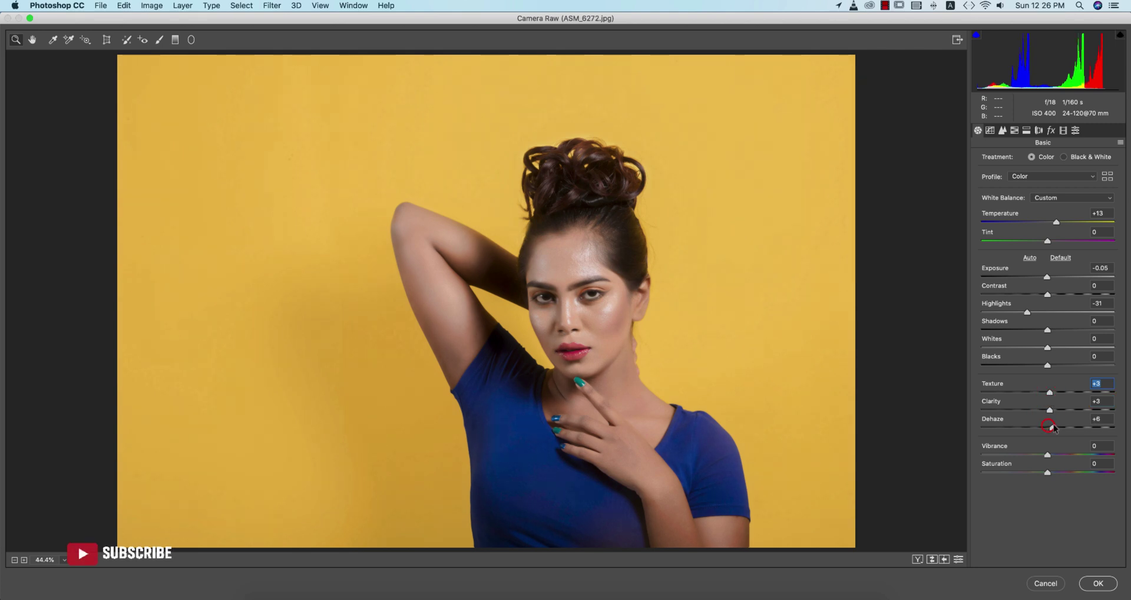
{"action": "left_click_drag", "start_coordinate": [1048, 331], "coordinate": [1065, 330]}
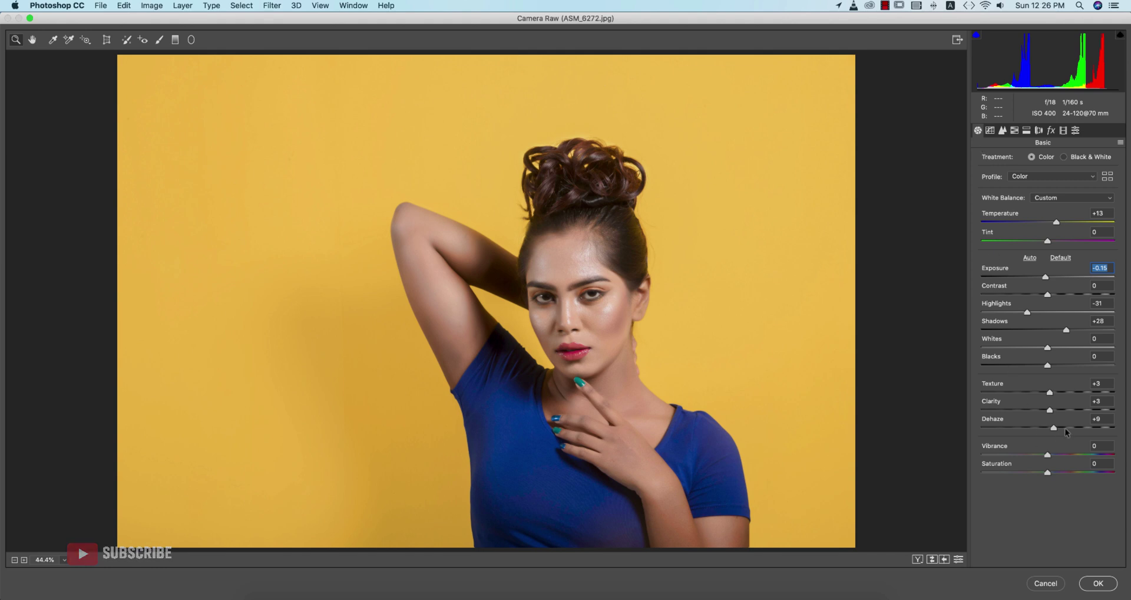
{"action": "left_click_drag", "start_coordinate": [1065, 427], "coordinate": [1054, 428]}
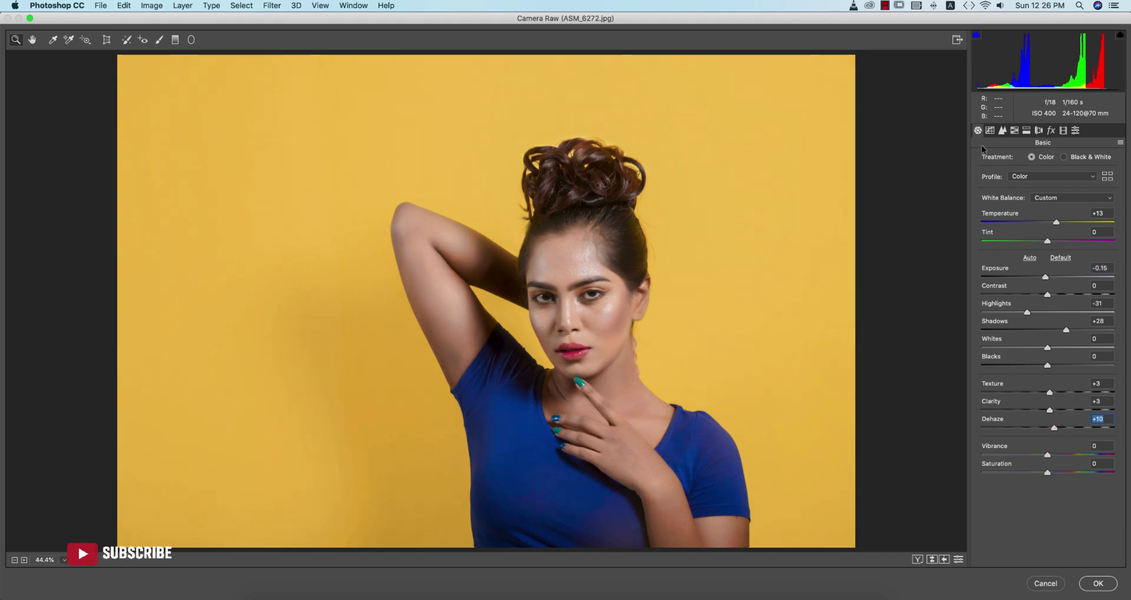
- Lower the darker tones slightly on the RGB point curve, add a point at input 176, output 173, and set the post-crop vignette amount to -1
{"action": "left_click", "coordinate": [990, 131]}
{"action": "left_click_drag", "start_coordinate": [1025, 305], "coordinate": [1025, 307]}
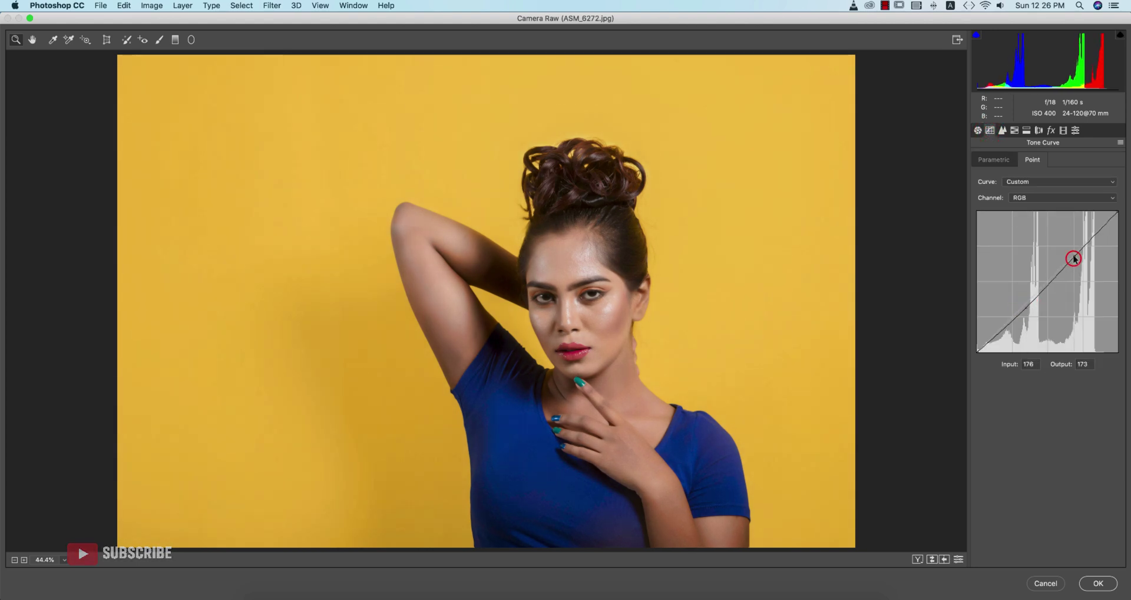
{"action": "left_click", "coordinate": [1051, 130]}
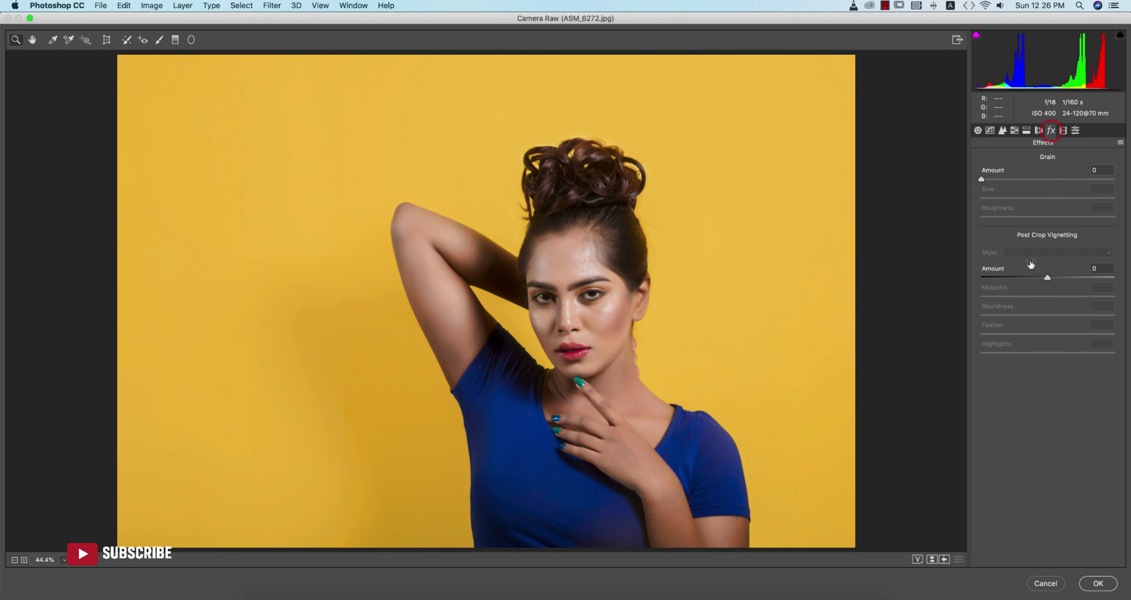
{"action": "left_click_drag", "start_coordinate": [1047, 279], "coordinate": [1046, 277]}
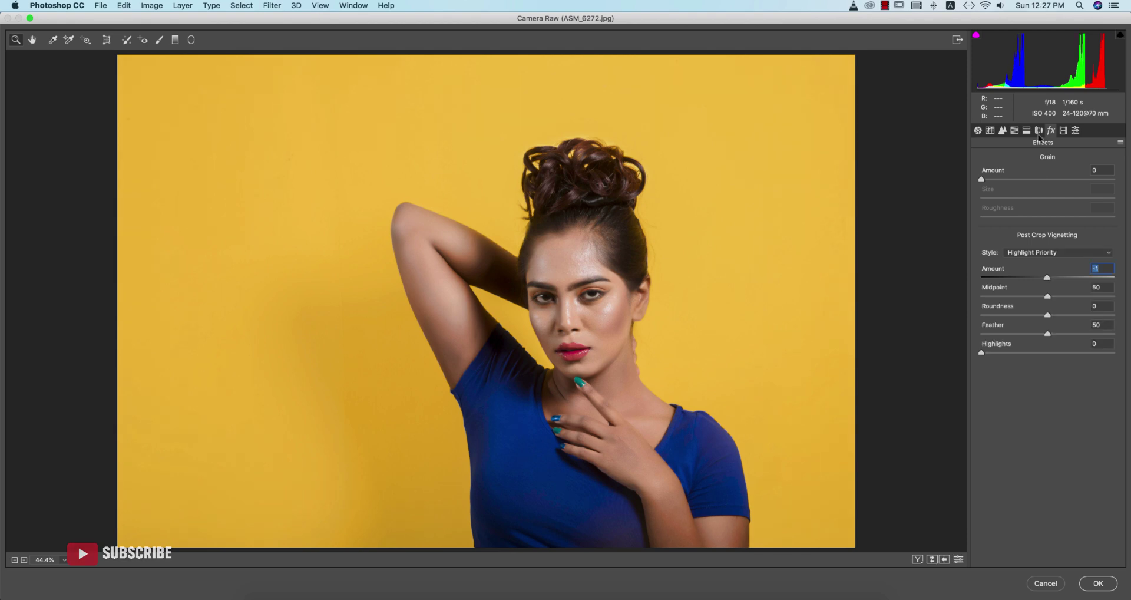
- Split-tone the image with highlights at hue 57, saturation 8 and shadows at hue 227, saturation 8
{"action": "left_click", "coordinate": [1028, 130]}
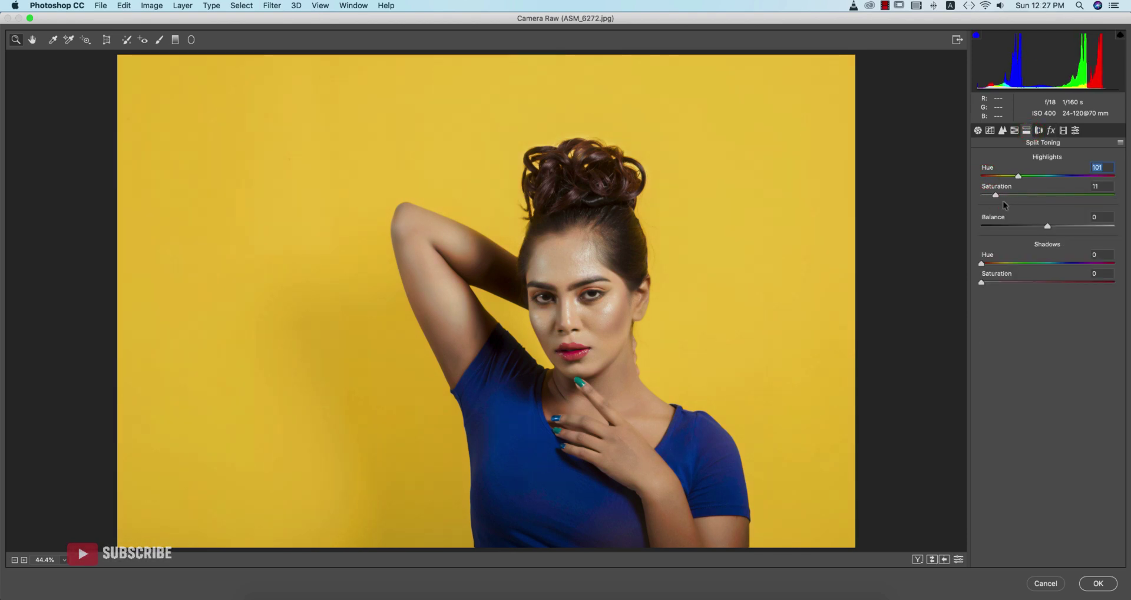
{"action": "left_click_drag", "start_coordinate": [1019, 177], "coordinate": [1002, 178]}
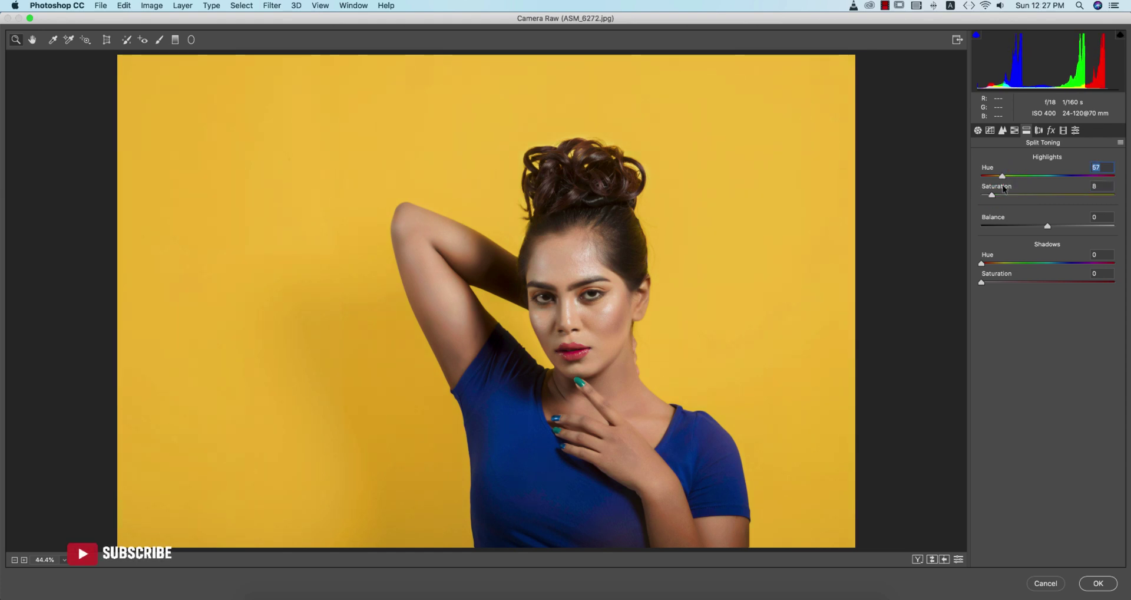
{"action": "left_click", "coordinate": [992, 283]}
{"action": "left_click_drag", "start_coordinate": [982, 264], "coordinate": [1066, 263]}
{"action": "left_click", "coordinate": [991, 284]}
{"action": "left_click_drag", "start_coordinate": [992, 284], "coordinate": [991, 283]}
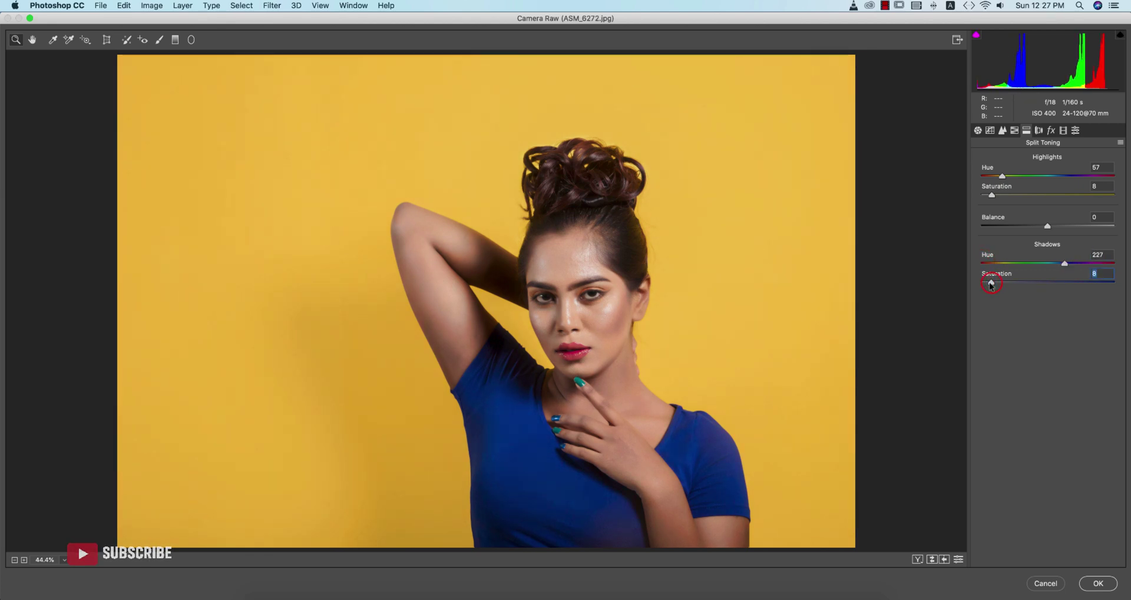
- Shift the HSL hue of Blues slightly lower and set the Blues saturation to -18
{"action": "left_click", "coordinate": [1014, 130]}
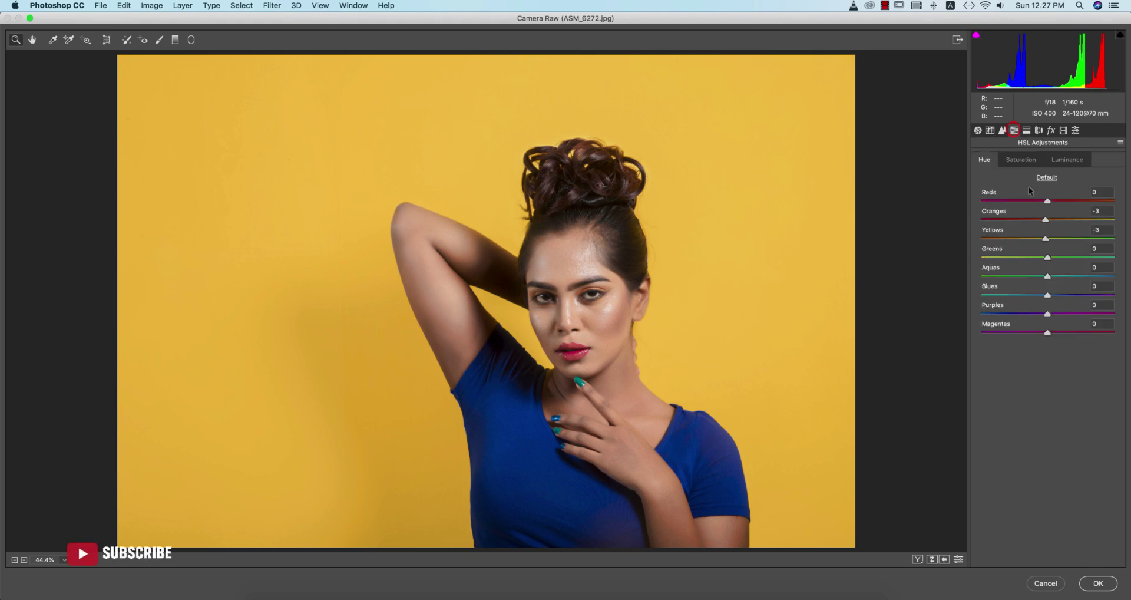
{"action": "mouse_move", "coordinate": [1047, 297]}
{"action": "left_mouse_down"}
{"action": "mouse_move", "coordinate": [1065, 297]}
{"action": "mouse_move", "coordinate": [1038, 300]}
{"action": "left_mouse_up"}
{"action": "left_click", "coordinate": [1025, 160]}
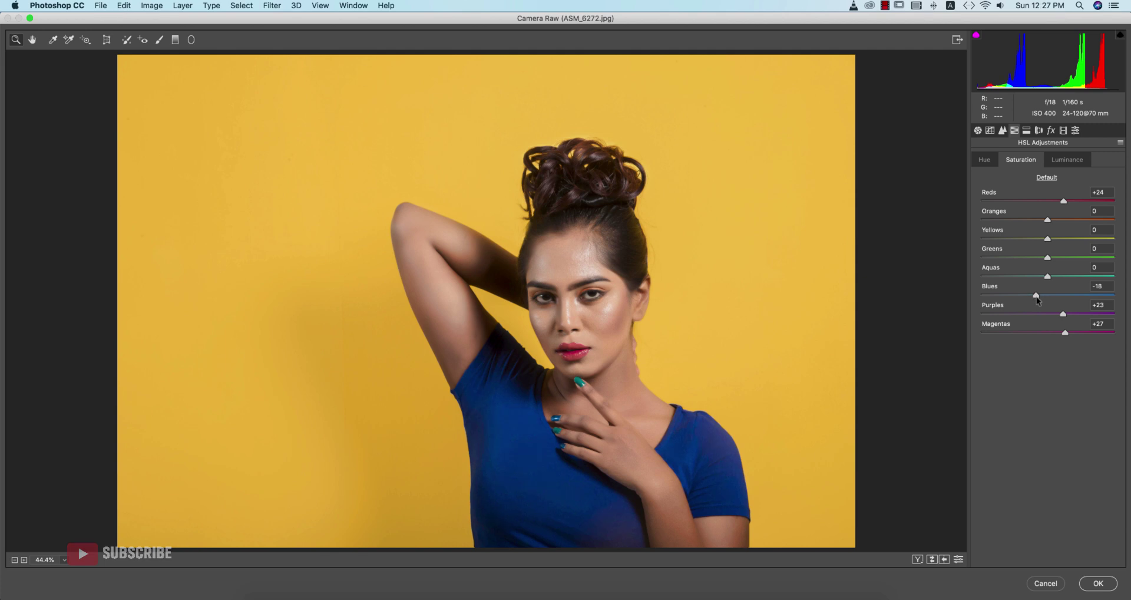
{"action": "left_click", "coordinate": [1065, 158]}
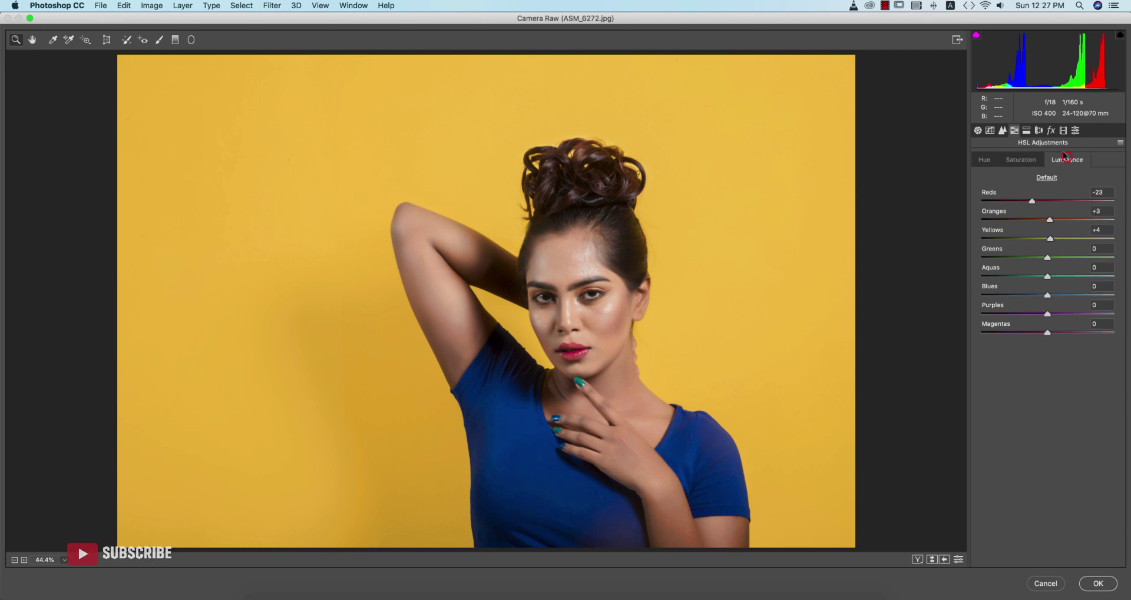
- Compare the image with its default settings and apply the Camera Raw filter
{"action": "left_click", "coordinate": [978, 130]}
{"action": "left_click", "coordinate": [931, 560]}
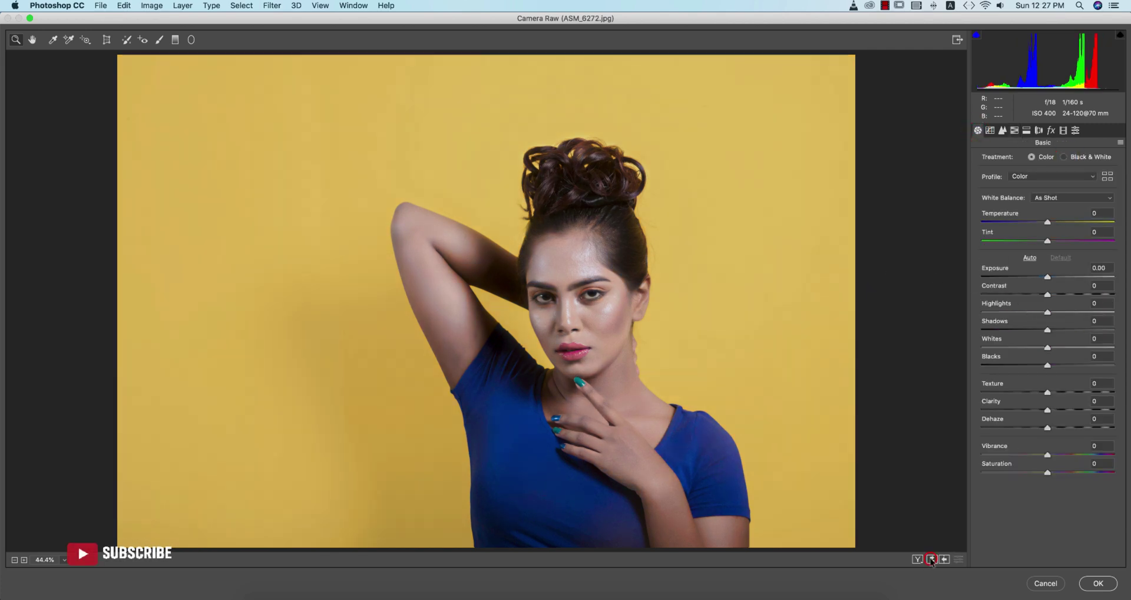
{"action": "left_click", "coordinate": [932, 559]}
{"action": "left_click", "coordinate": [1099, 585]}
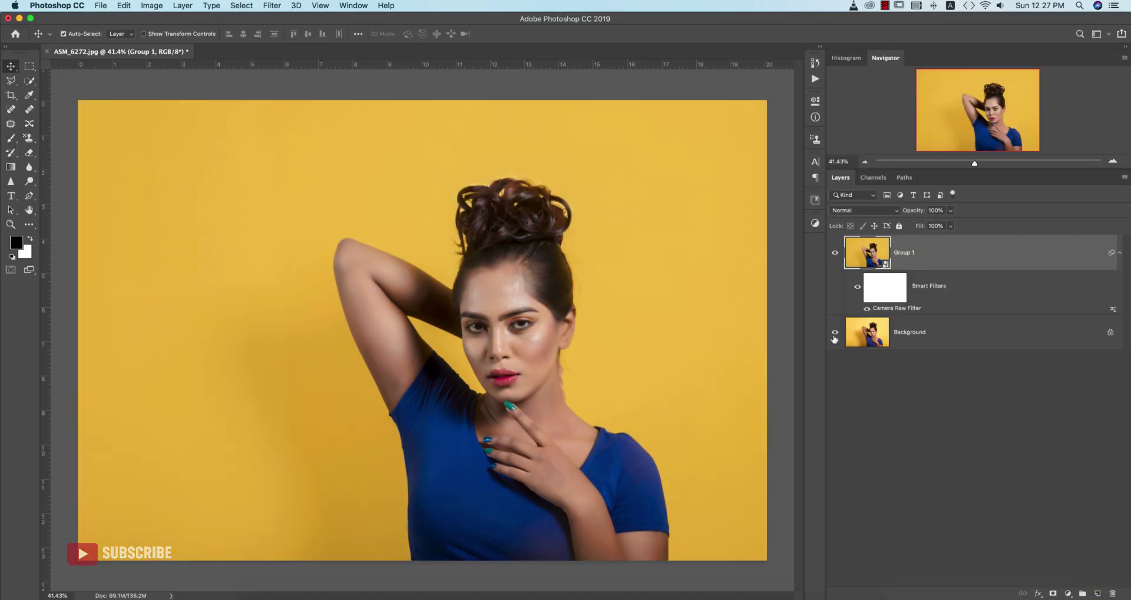
- Compare the finished retouch with the original photo by repeatedly showing only the Background layer and restoring Group 1
{"action": "left_click", "coordinate": [834, 334], "text": "alt"}
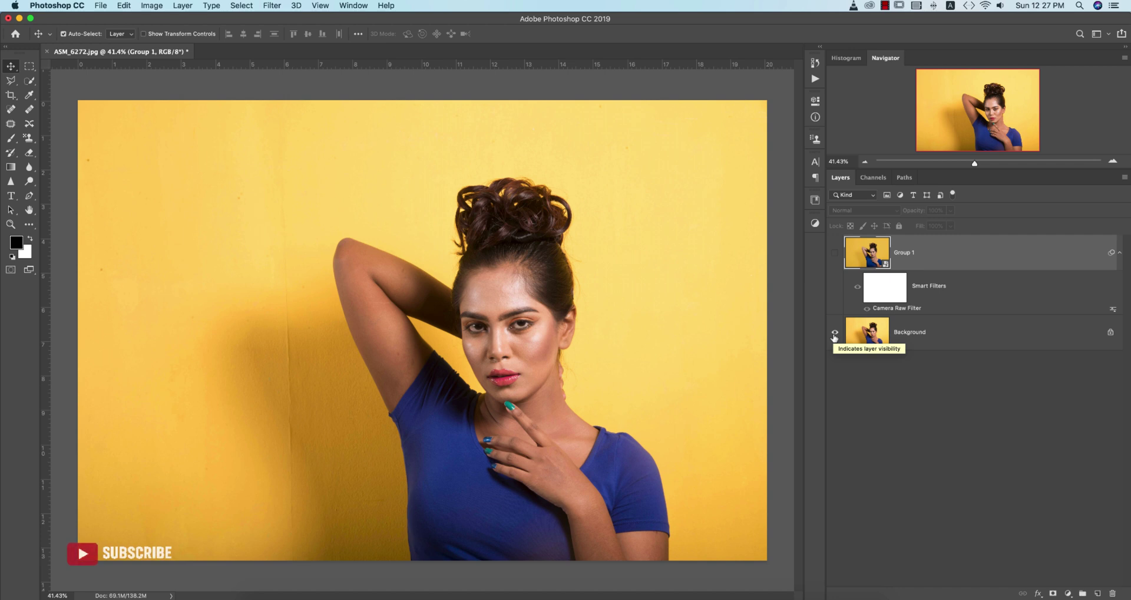
{"action": "left_click", "coordinate": [835, 333], "text": "alt"}
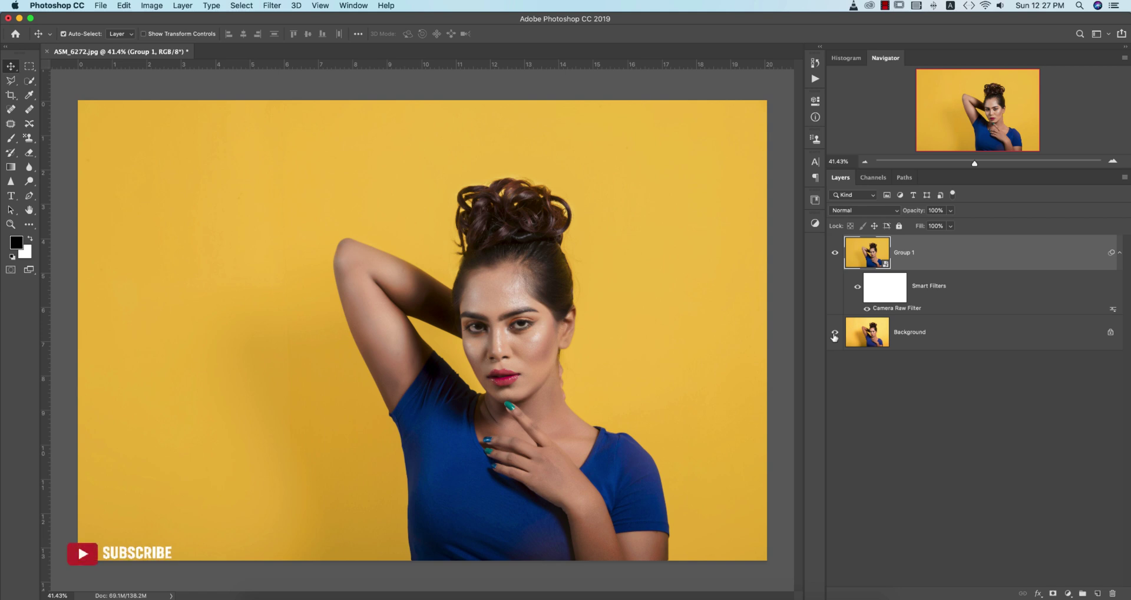
{"action": "left_click", "coordinate": [834, 335], "text": "alt"}
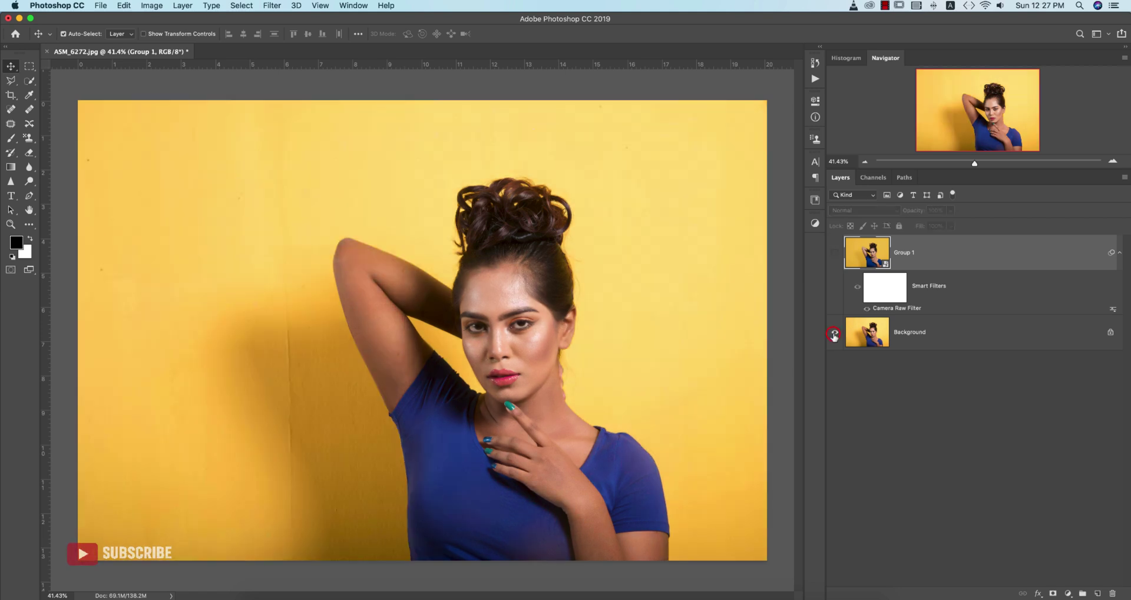
{"action": "left_click", "coordinate": [834, 334], "text": "alt"}
{"action": "left_click", "coordinate": [834, 335], "text": "alt"}
{"action": "left_click", "coordinate": [834, 335], "text": "alt"}
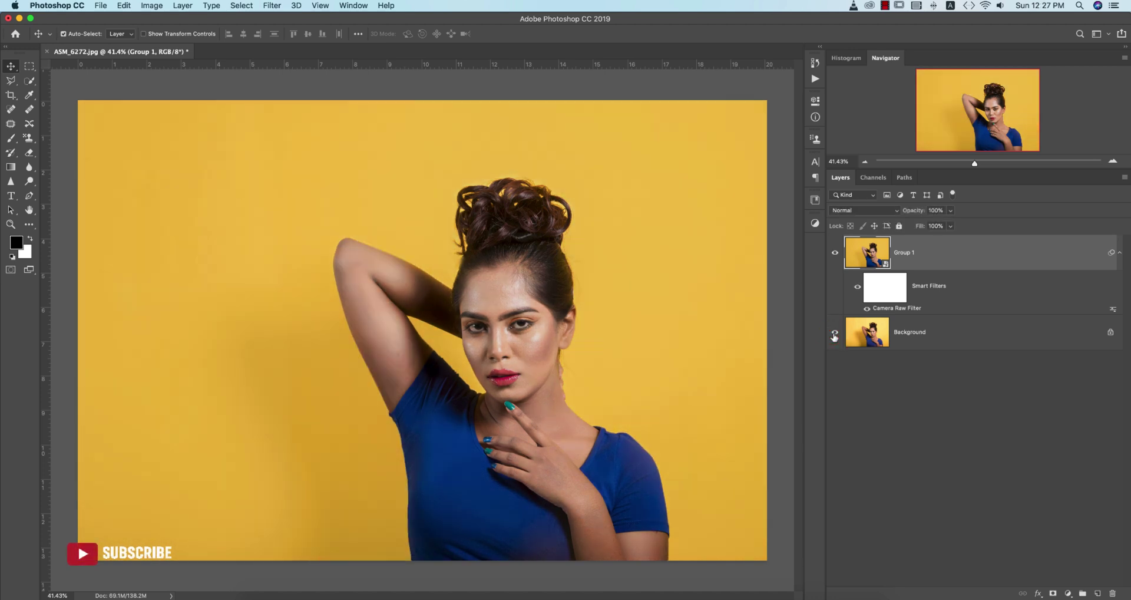